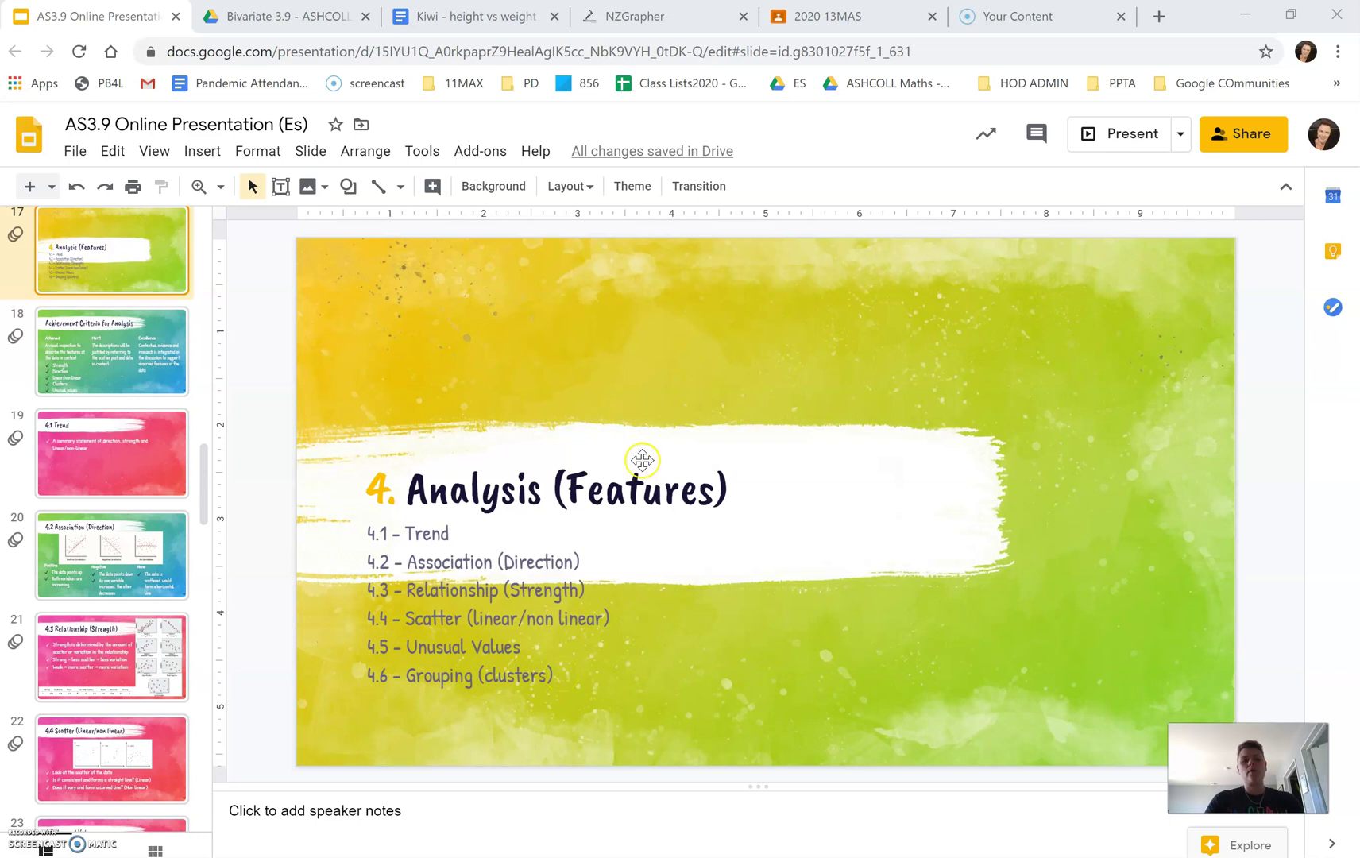
- Glance at the booklet and kiwi analysis tabs, then show slide 18, Achievement Criteria for Analysis
click(308, 29)
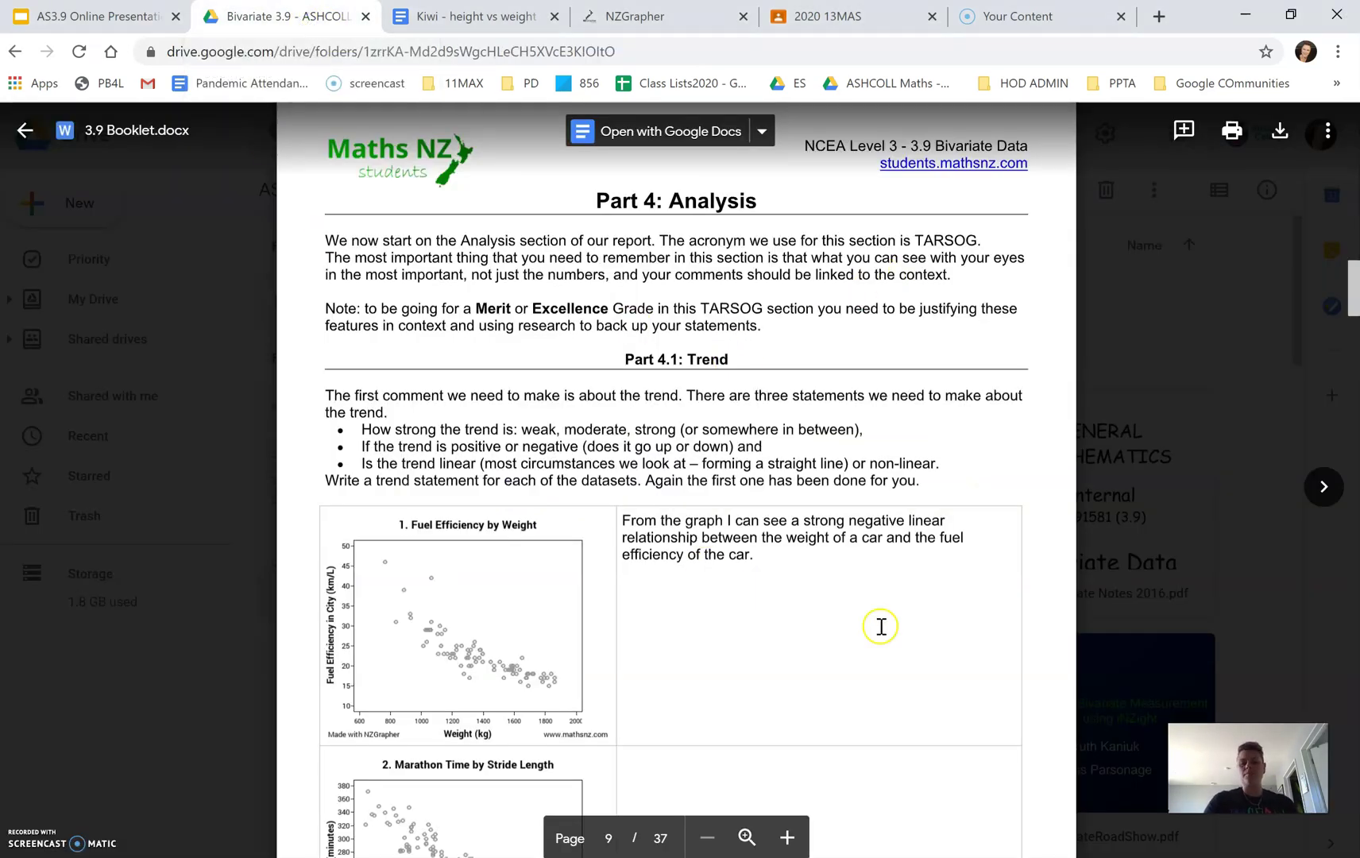
click(469, 16)
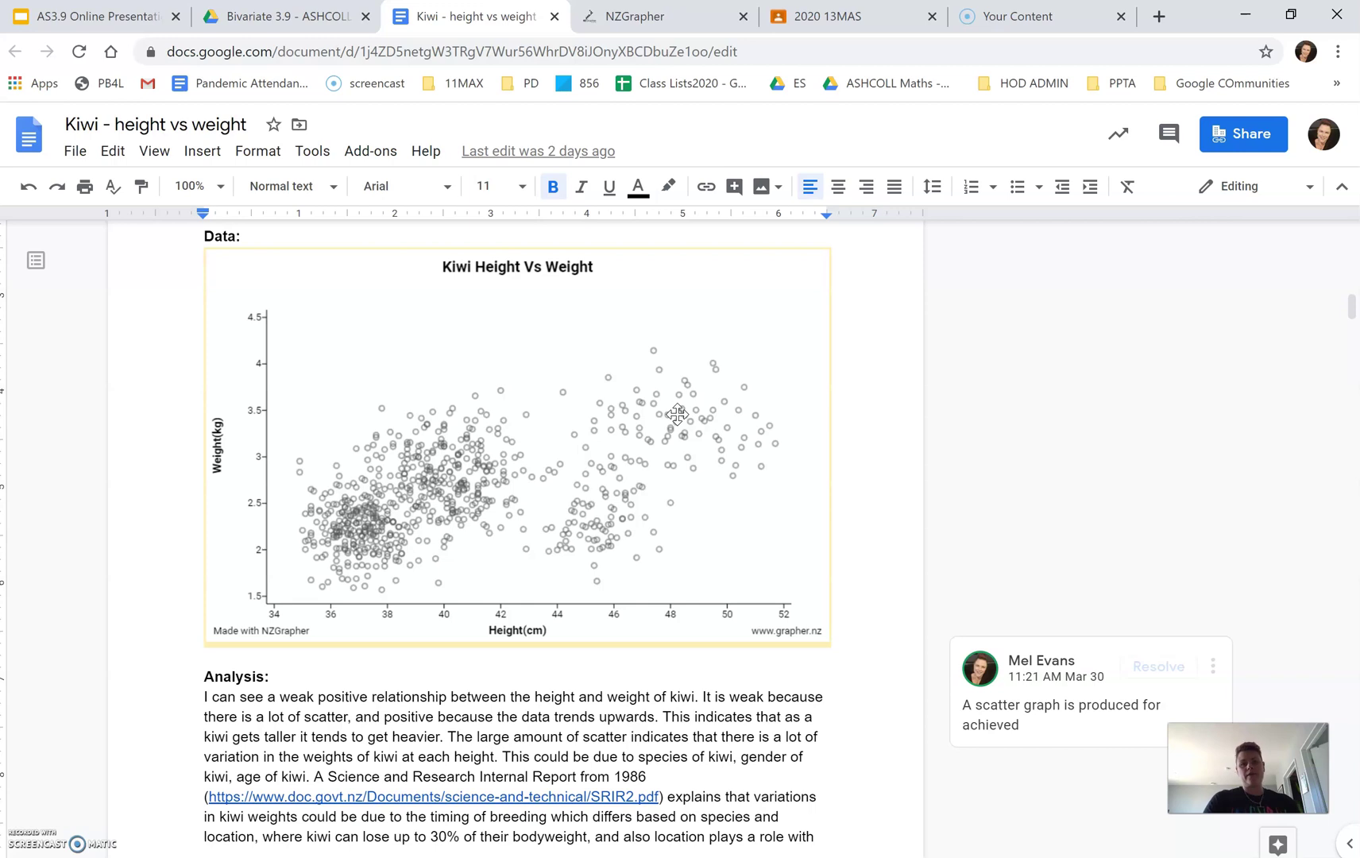
click(114, 16)
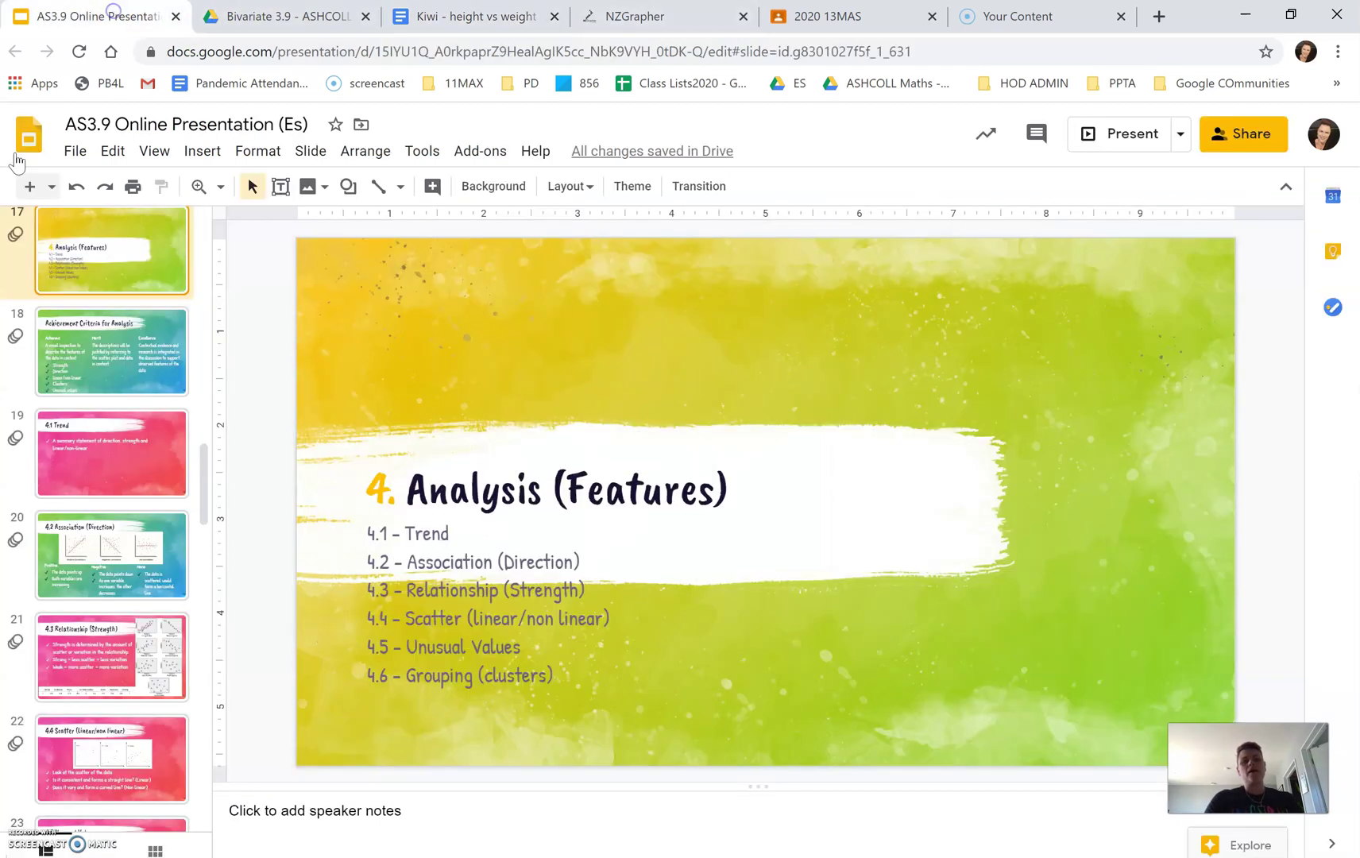
click(116, 550)
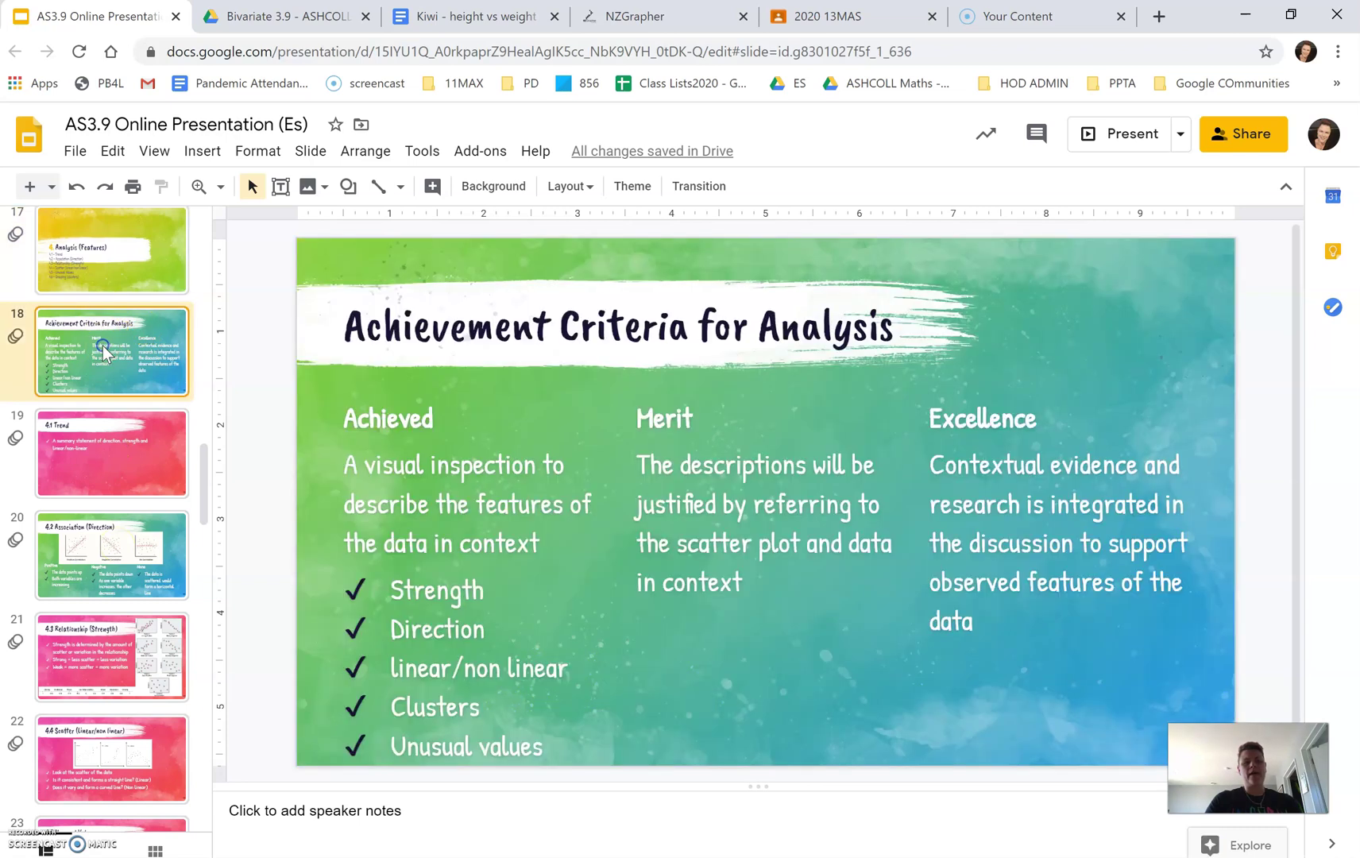
click(104, 350)
click(747, 373)
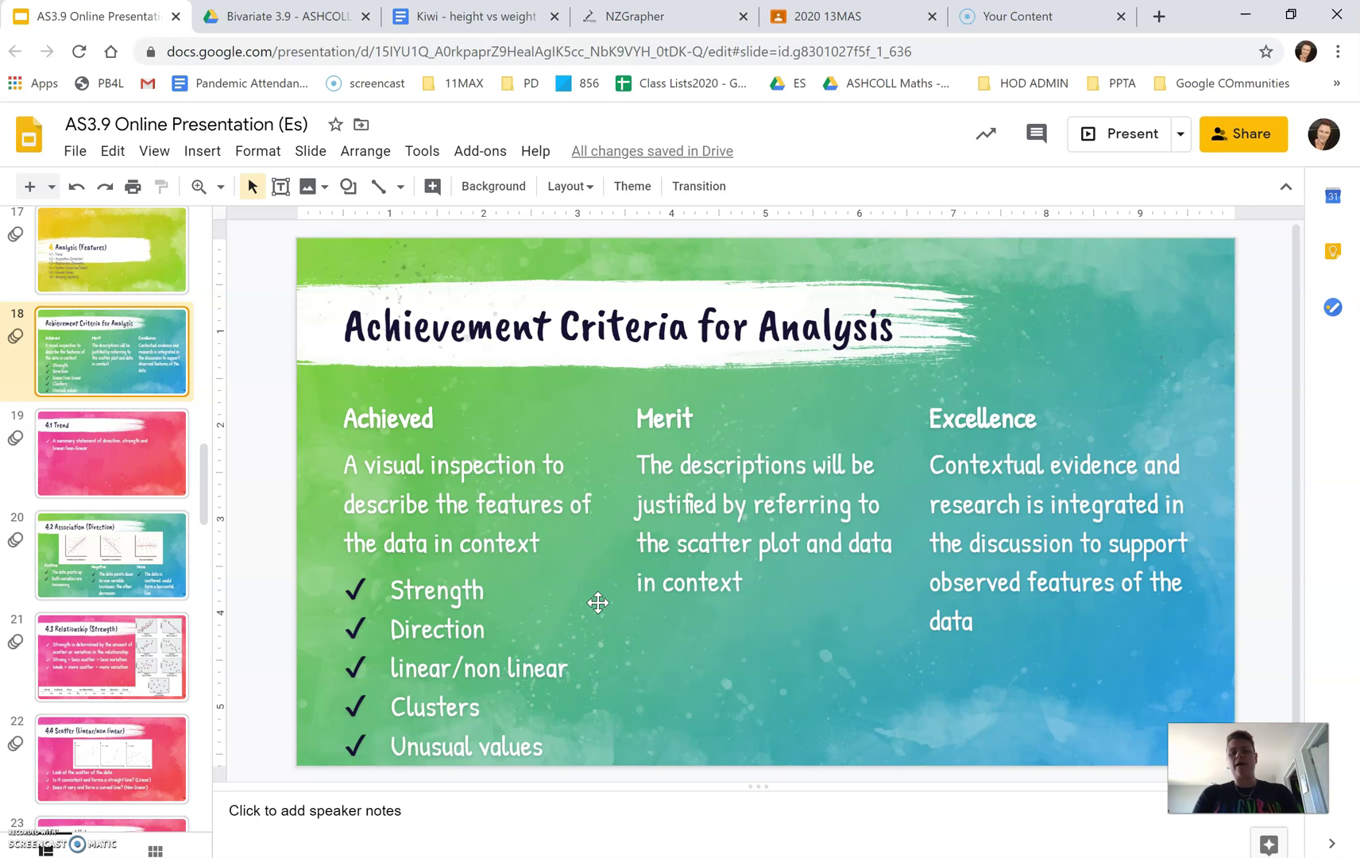
- Step from slide 19, 4.1 Trend, to slide 20, 4.2 Association (Direction)
click(92, 459)
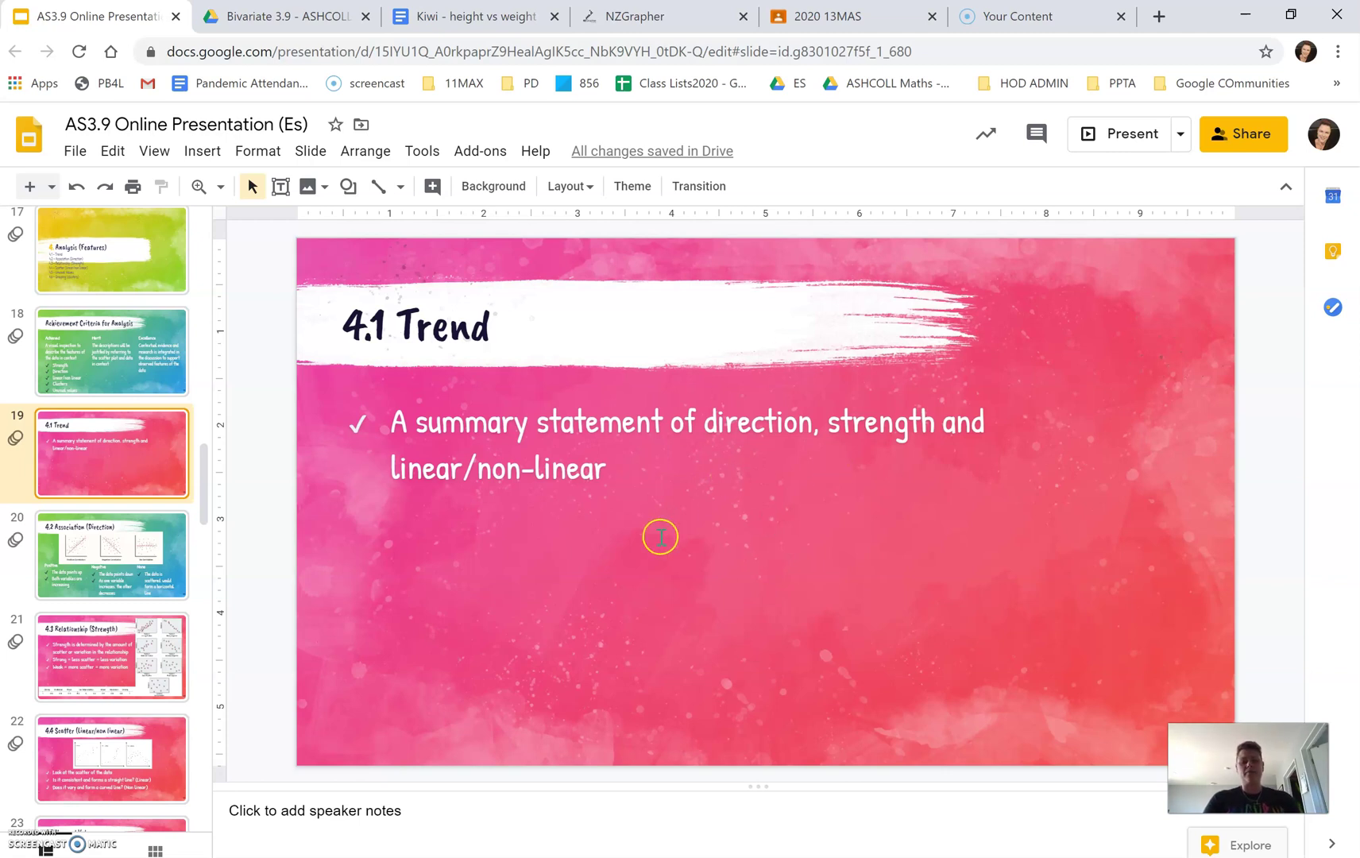
click(114, 556)
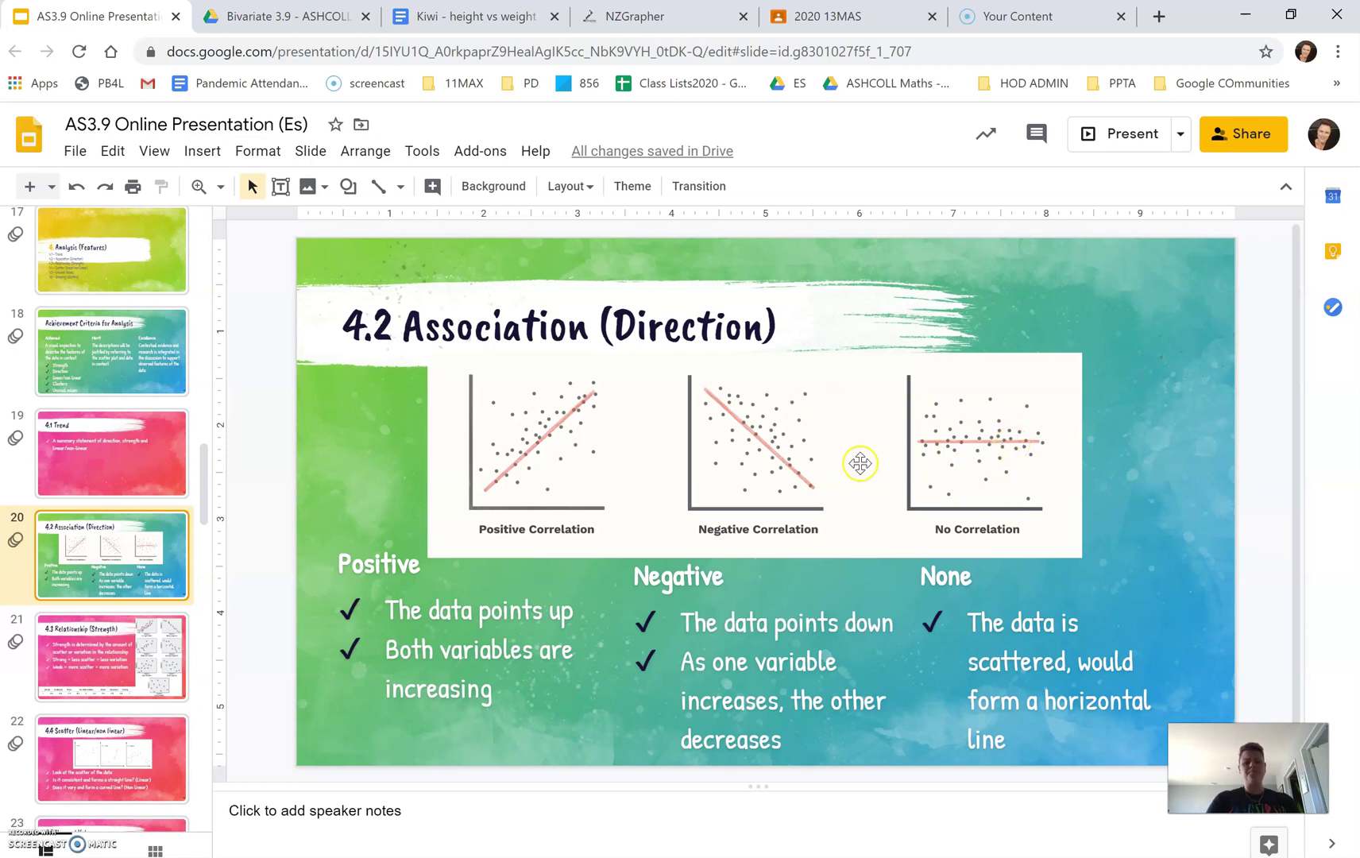
- Show slide 21, 4.3 Relationship (Strength), with its -1 to 1 strength scale
click(112, 667)
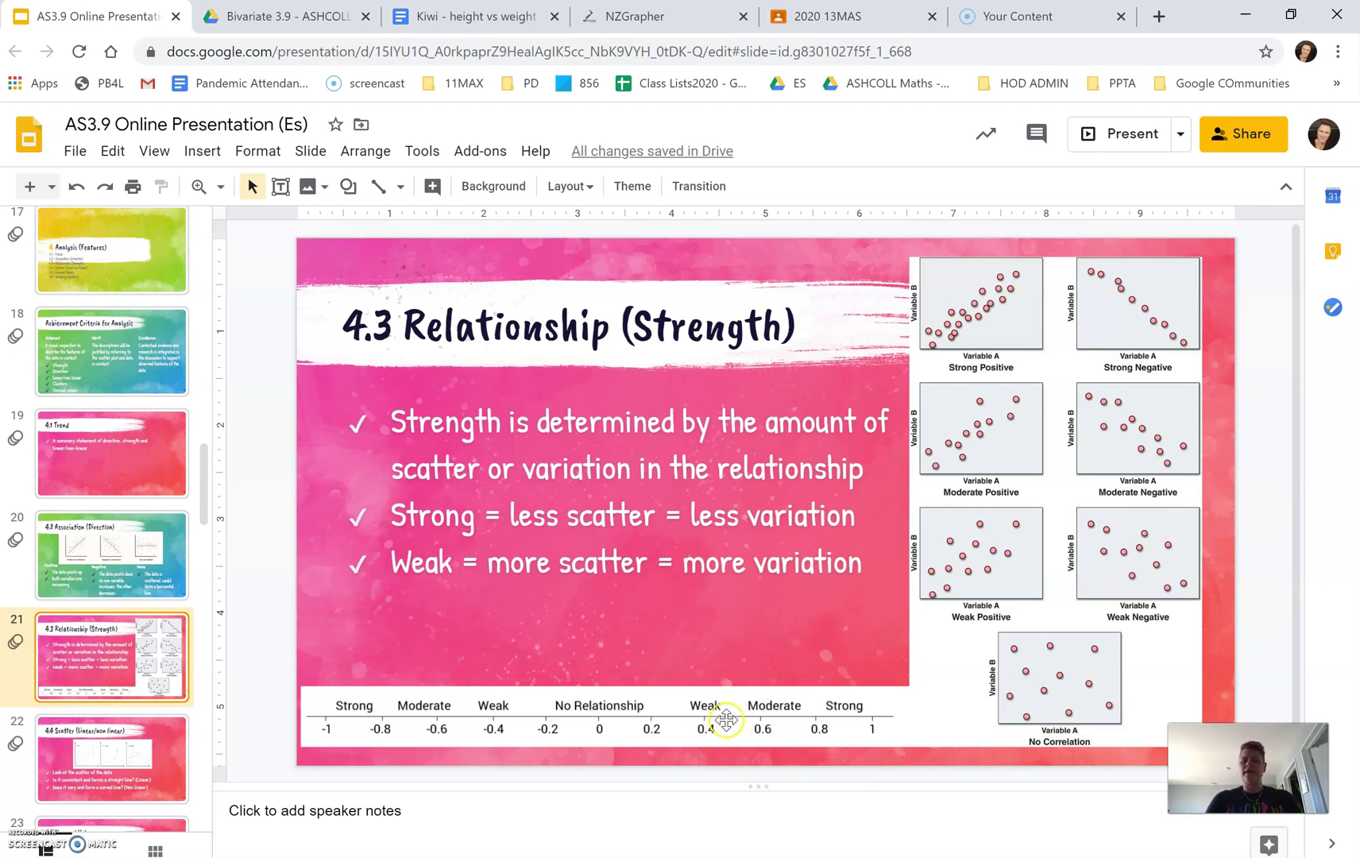
- Advance to slide 22, 4.4 Scatter (Linear/non linear), with linear and non-linear examples
click(709, 739)
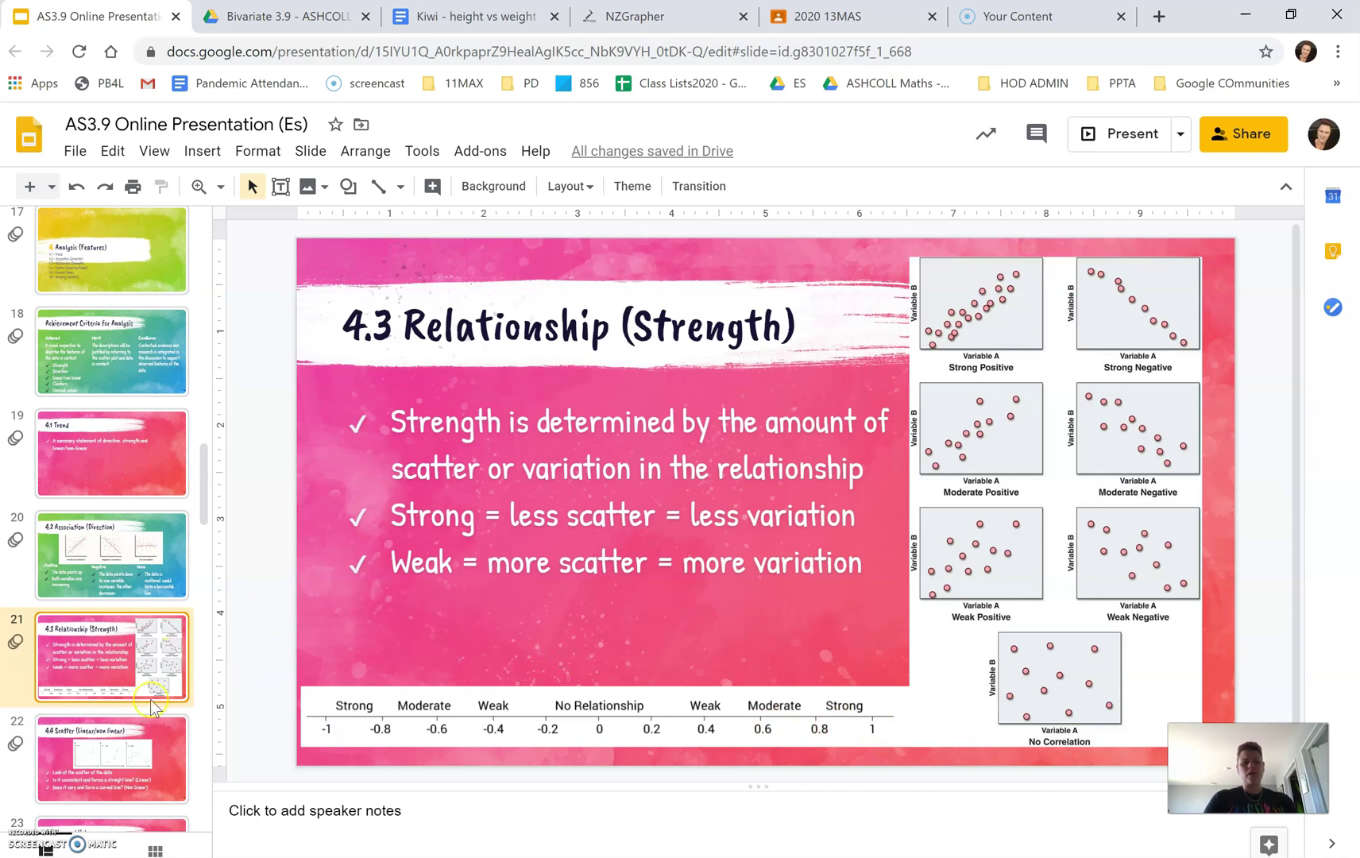
click(108, 754)
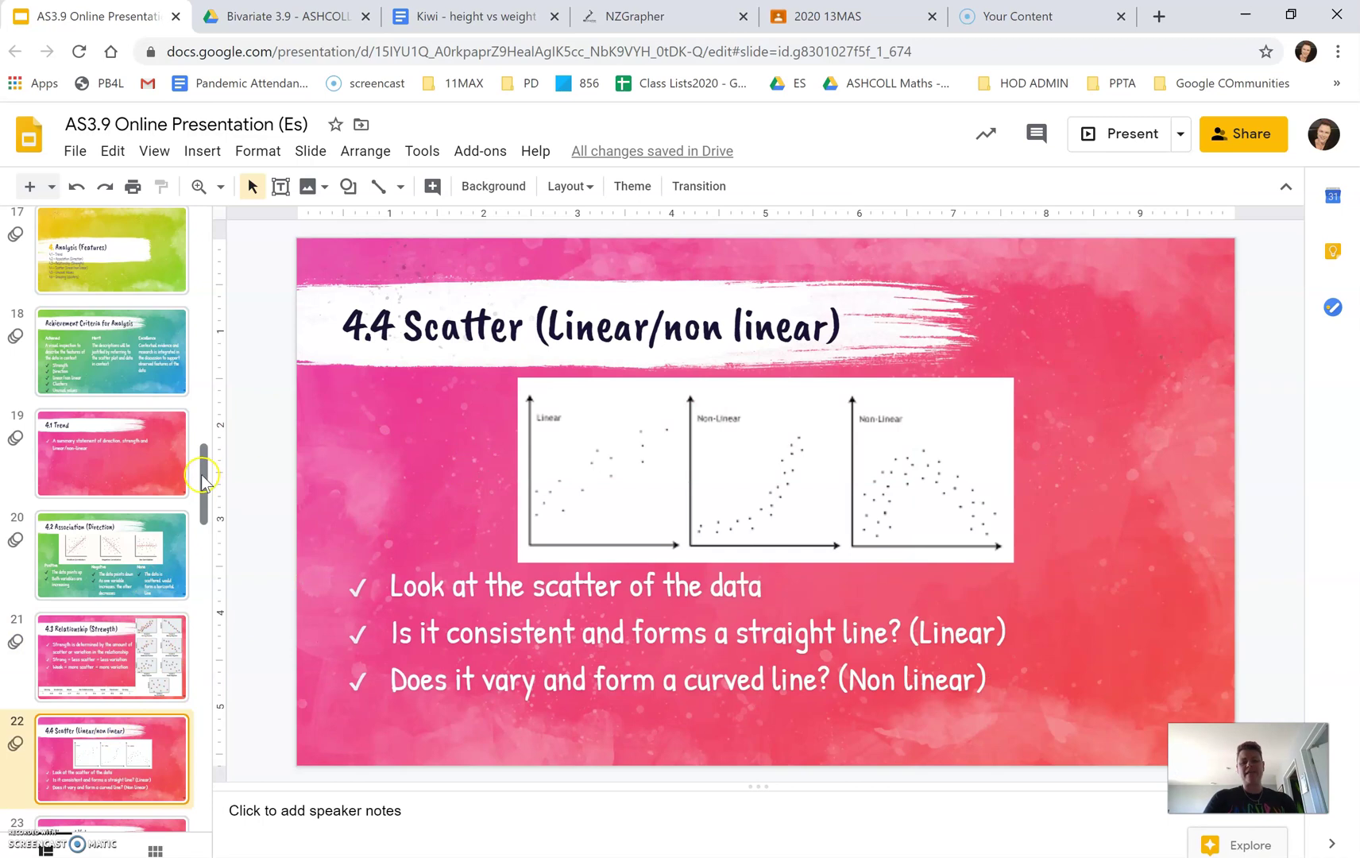
drag(201, 474, 206, 514)
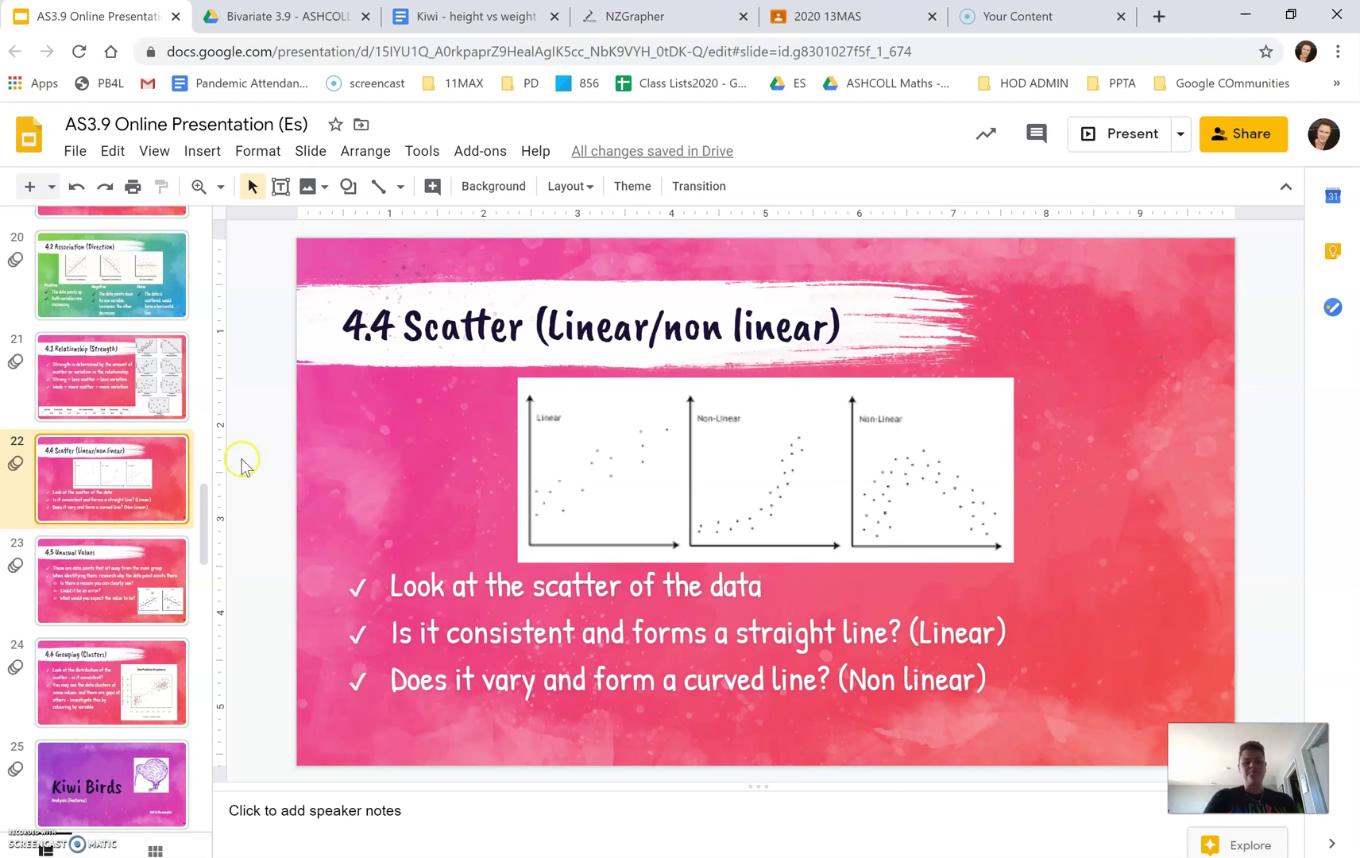
- Show slide 23, 4.5 Unusual Values, and bring the booklet to Part 4: Analysis, page 9
click(112, 578)
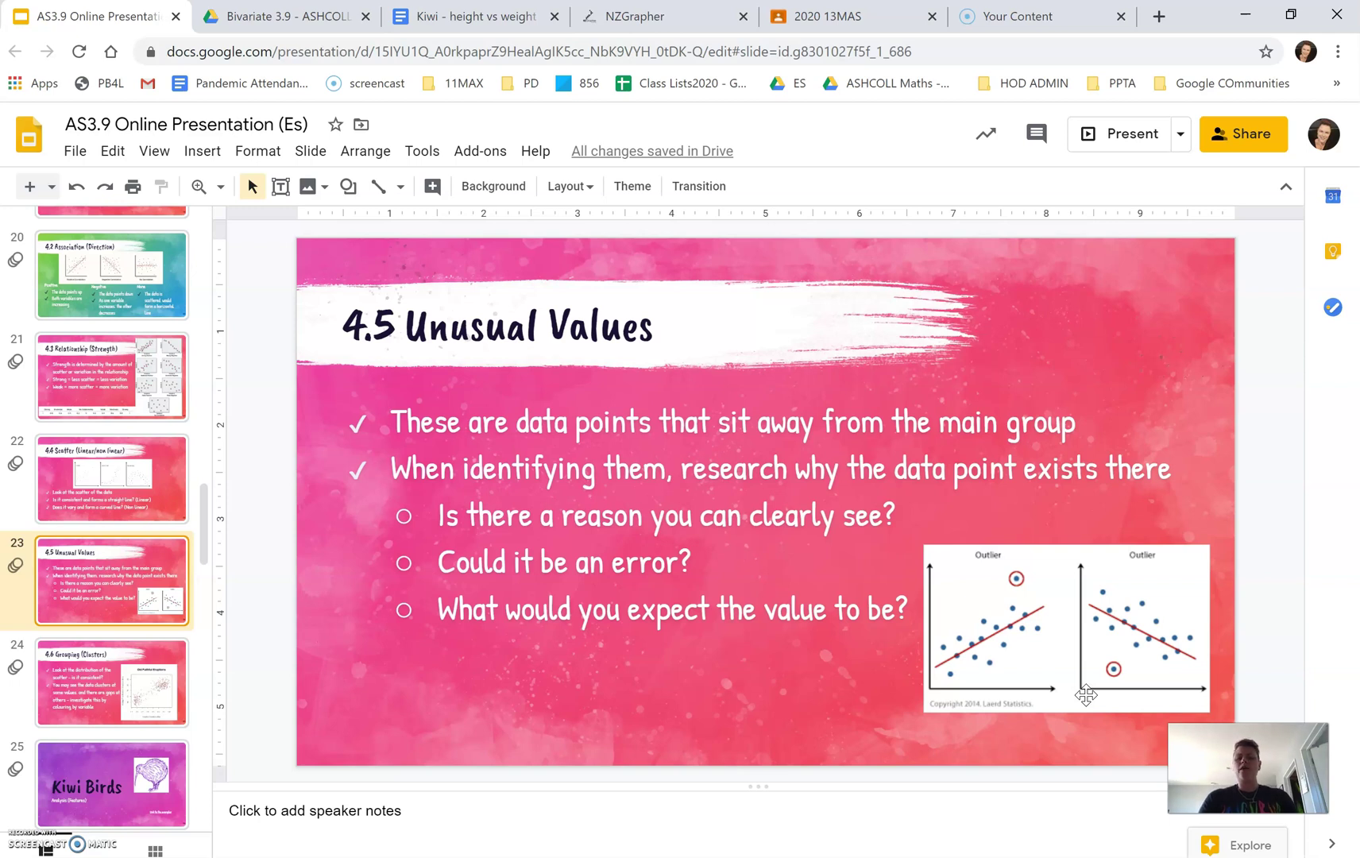
click(1018, 581)
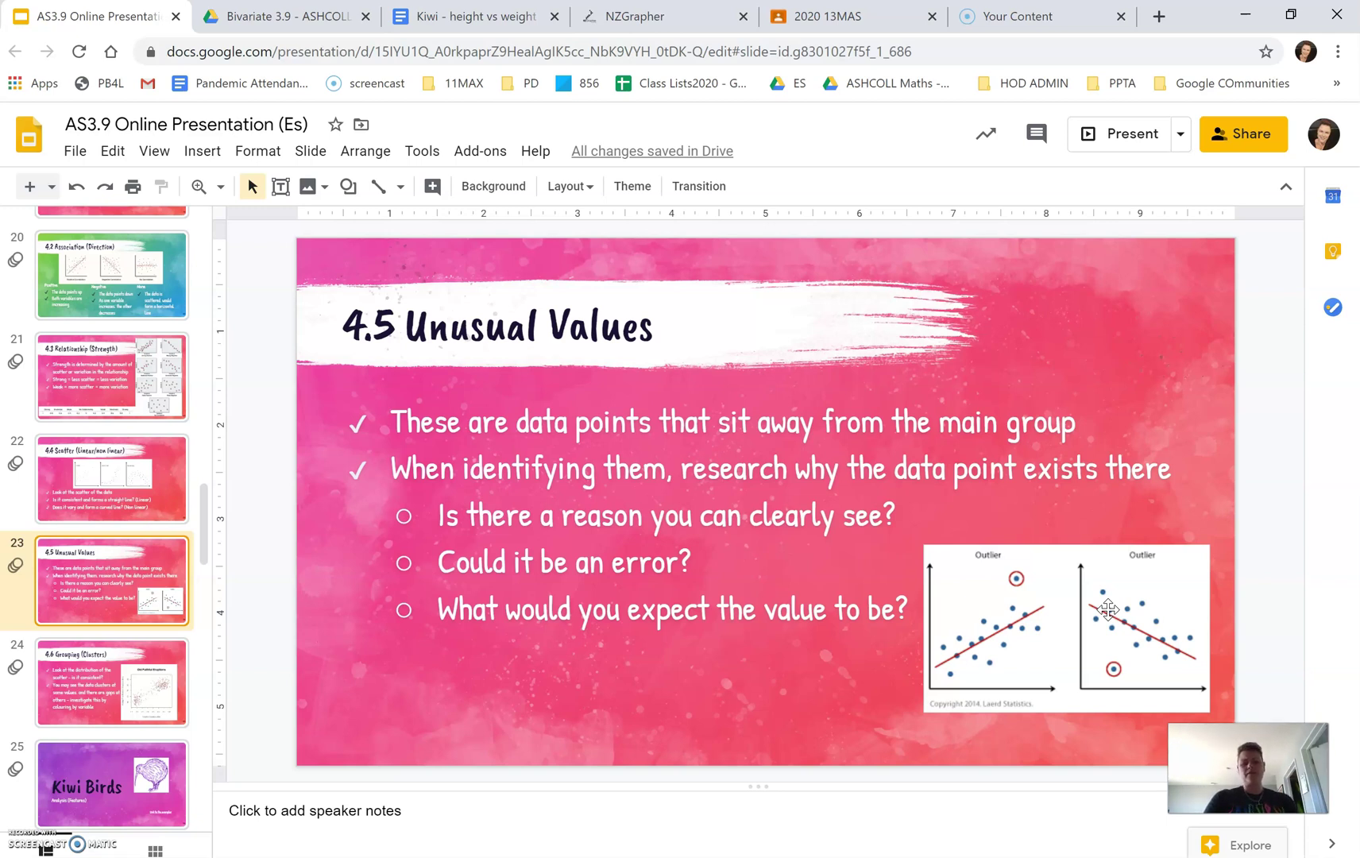
click(474, 716)
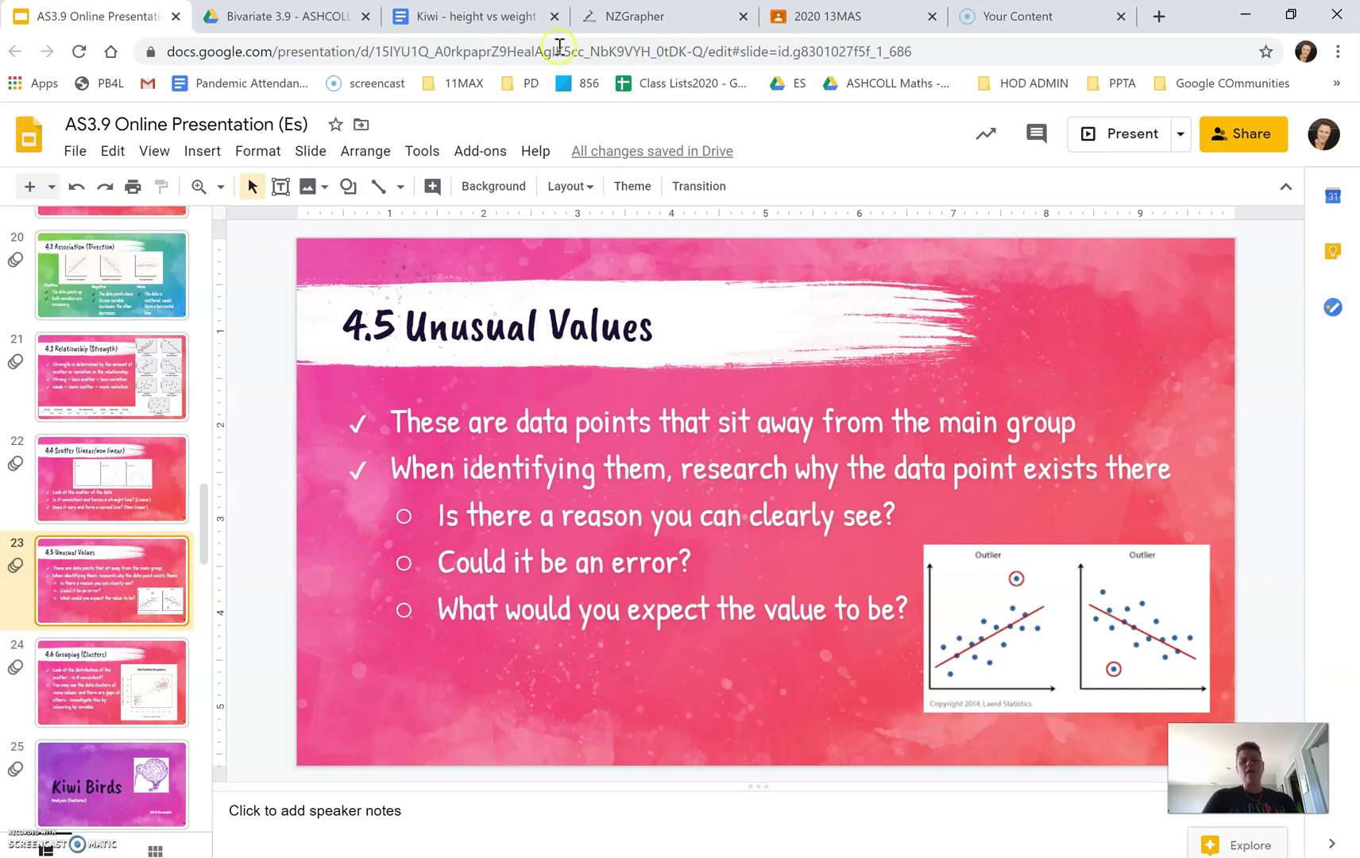
click(476, 18)
- Page the 3.9 Booklet preview to page 13, Part 4.3: Relationship, with the Fuel Efficiency by Weight example
click(286, 16)
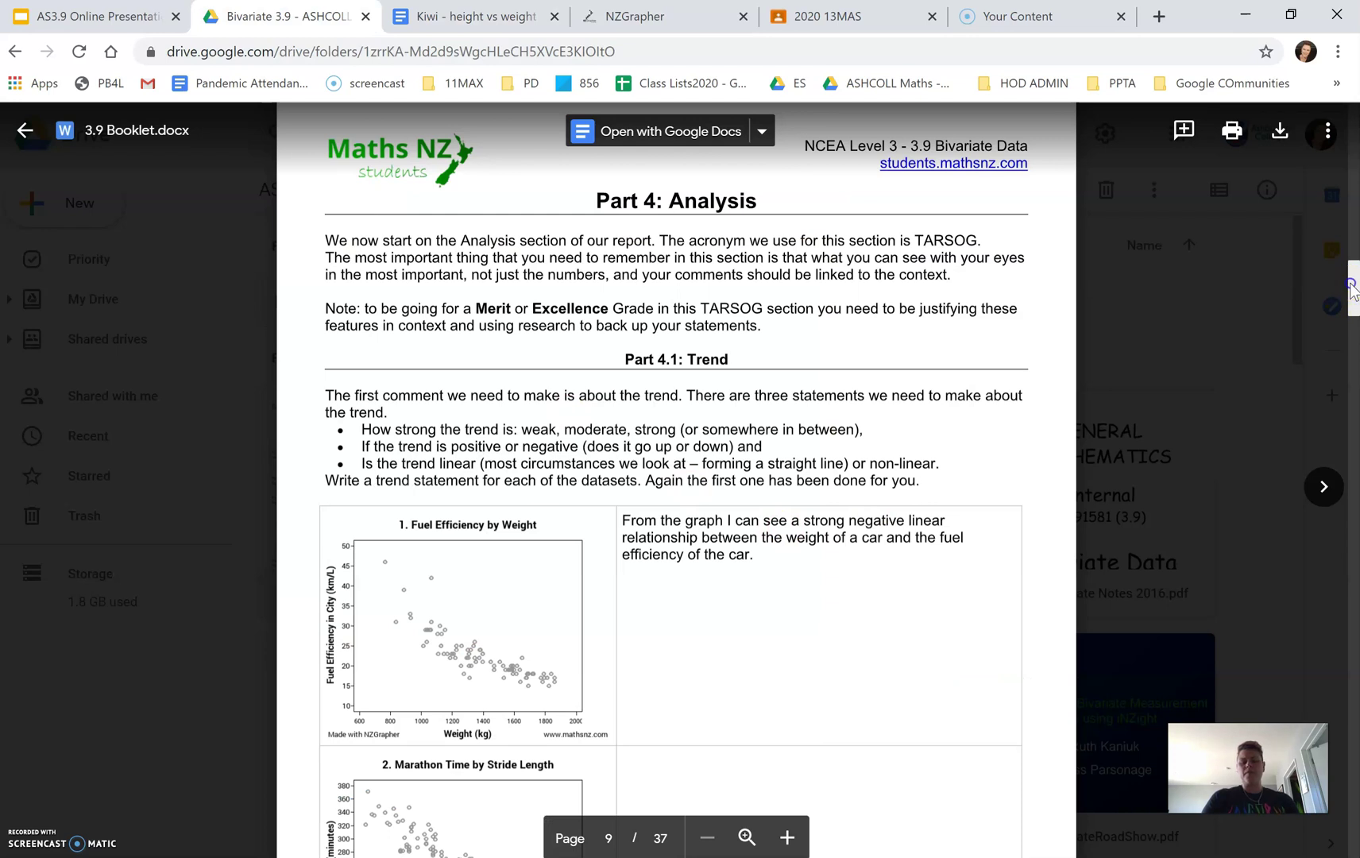
scroll(1350, 290, down, 8)
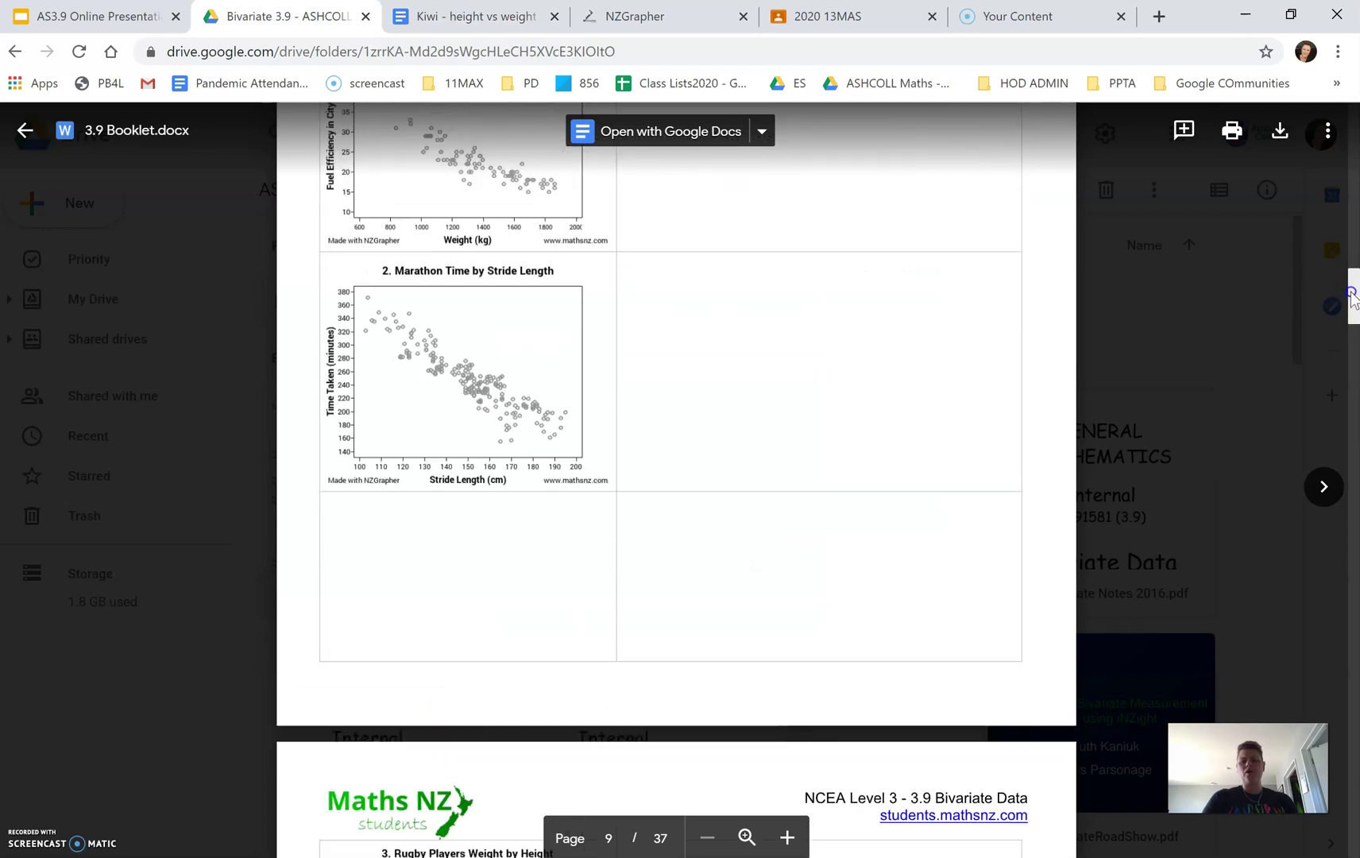
scroll(1350, 290, up, 7)
drag(1353, 292, 1356, 330)
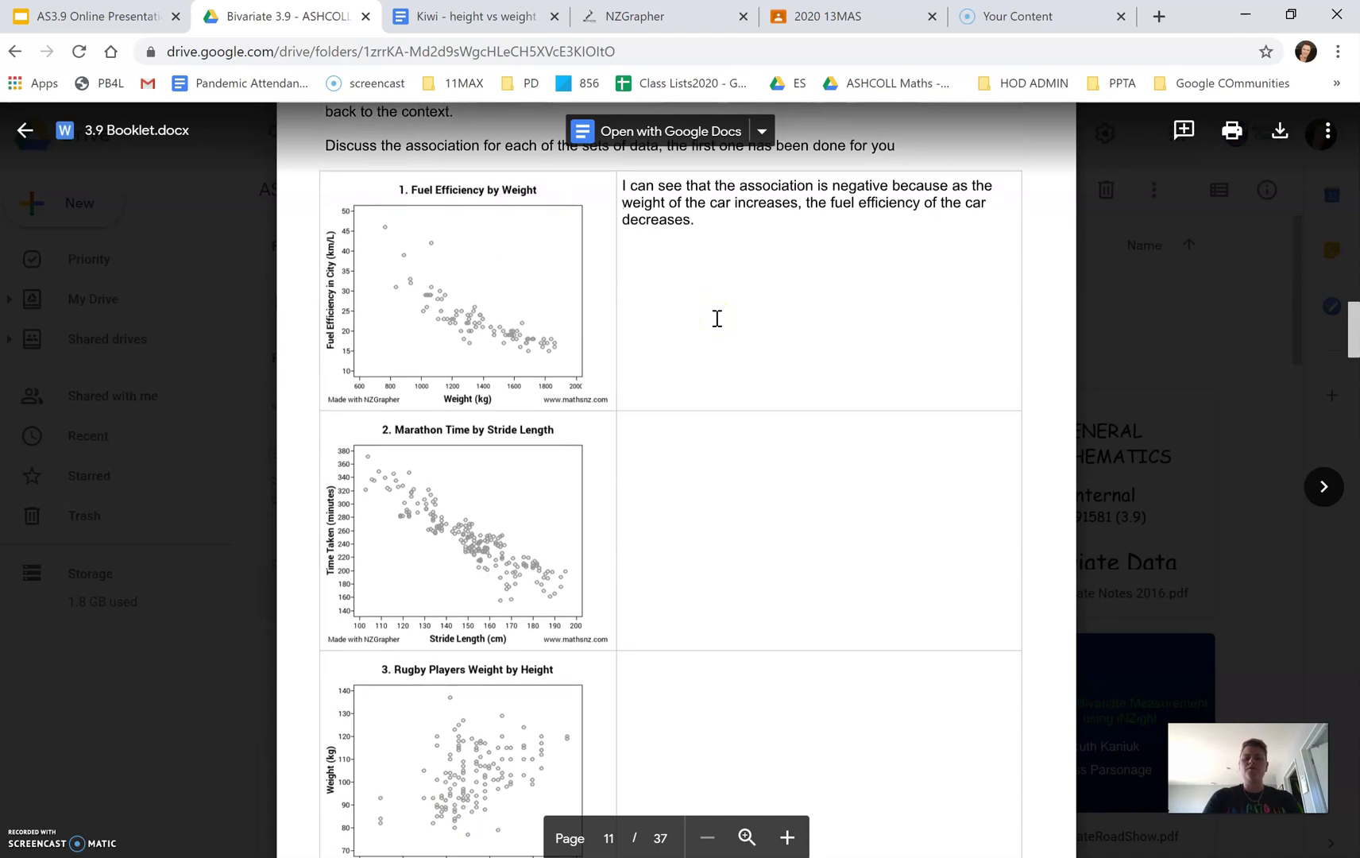
scroll(716, 318, up, 1)
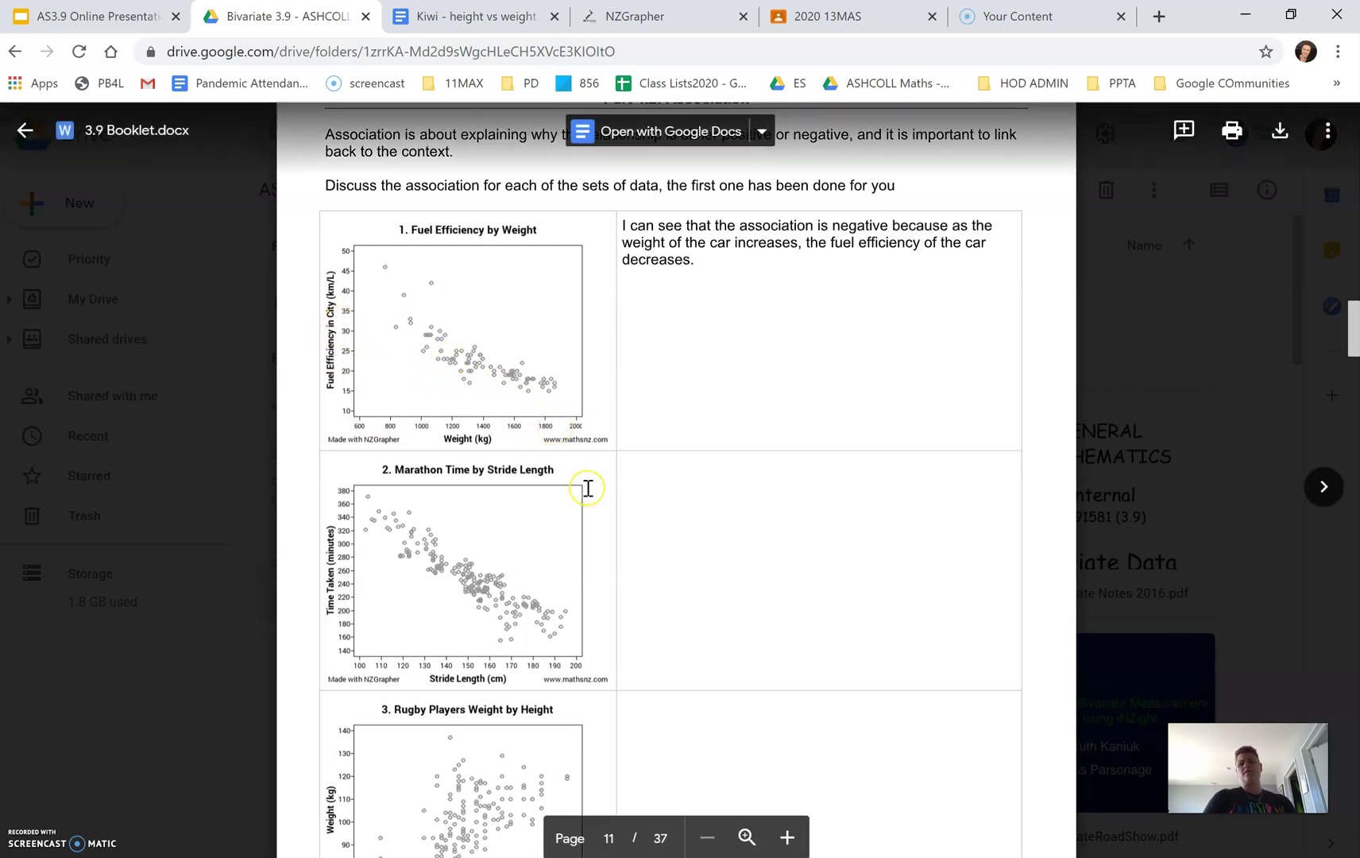
scroll(588, 488, down, 10)
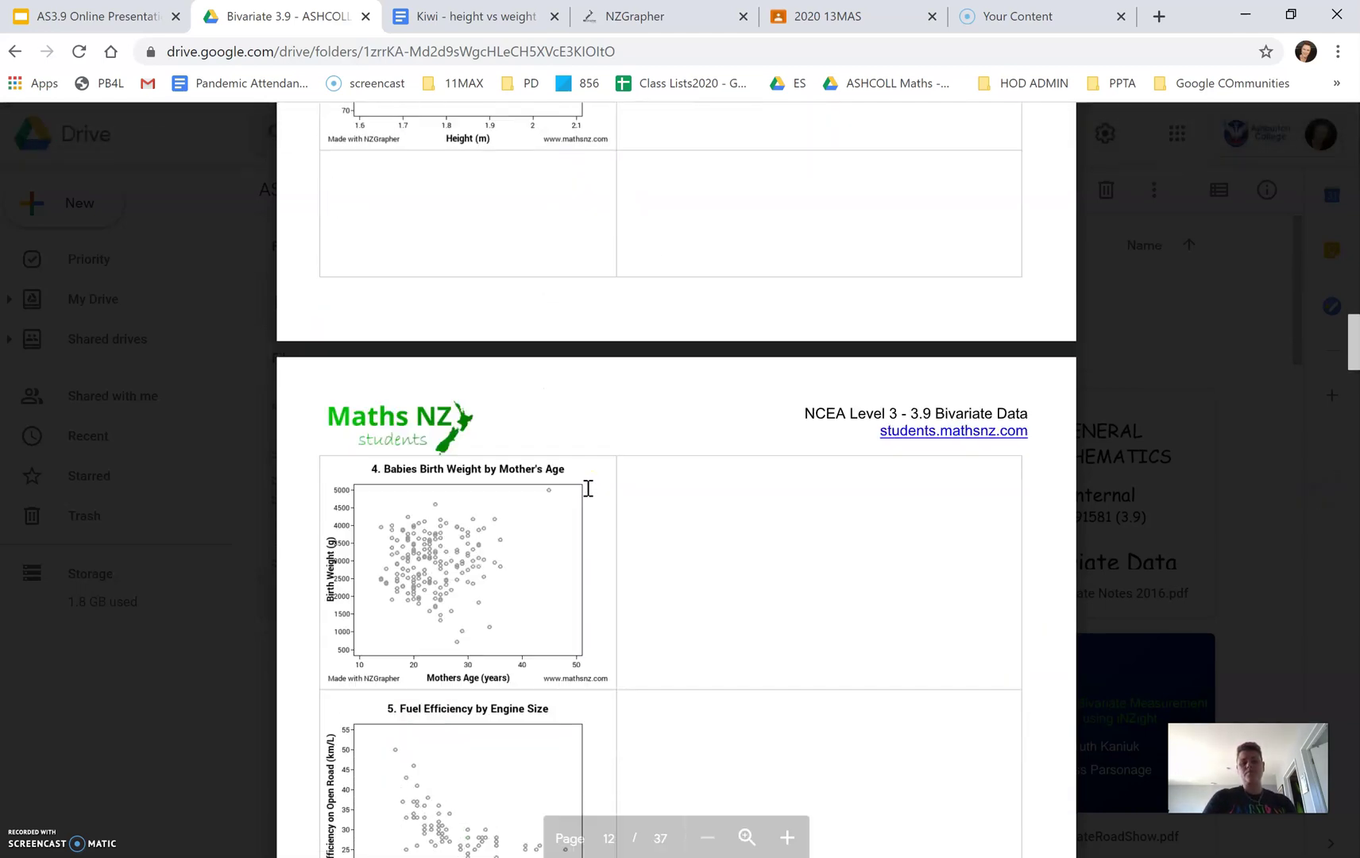
scroll(588, 487, down, 15)
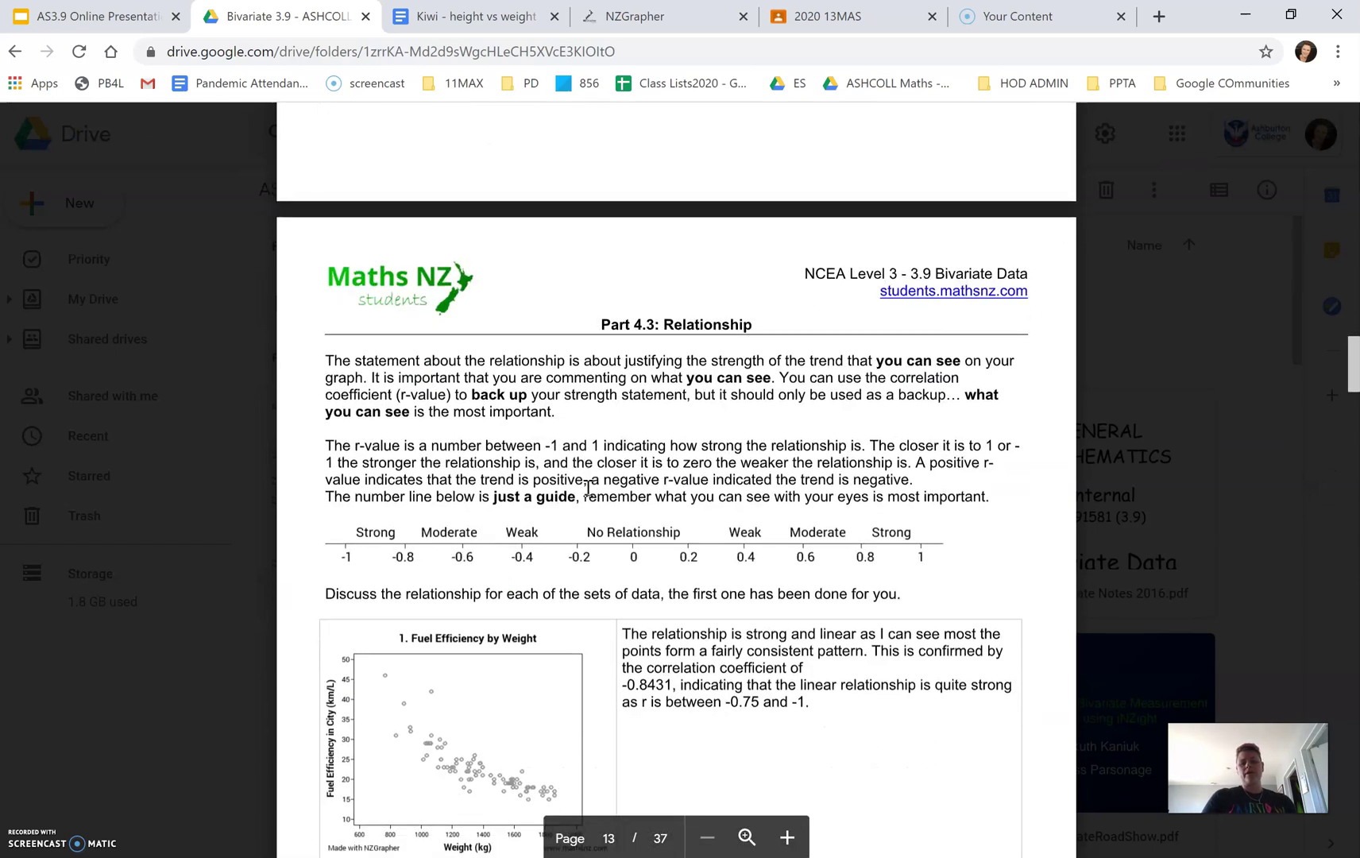
scroll(588, 487, down, 3)
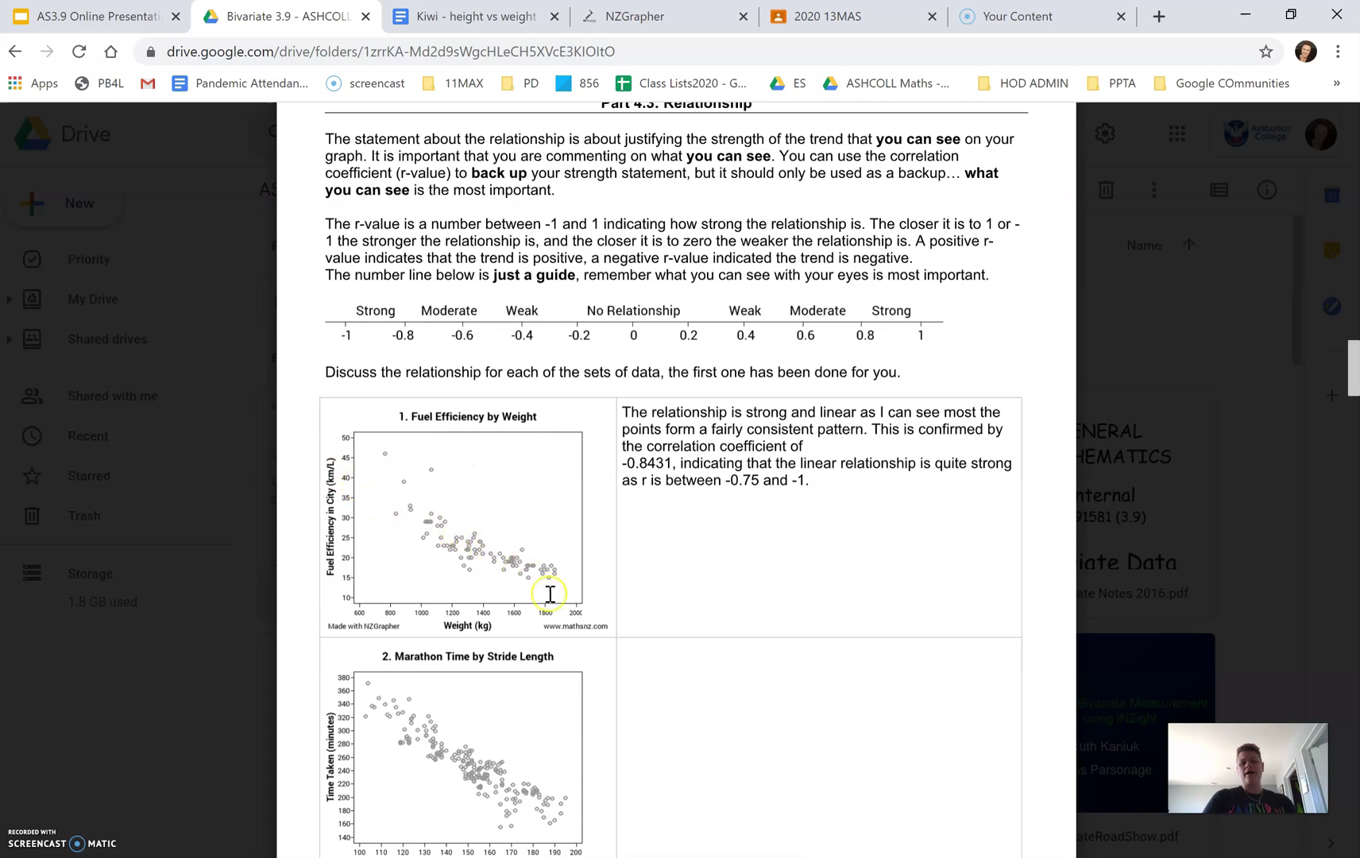
scroll(732, 549, up, 1)
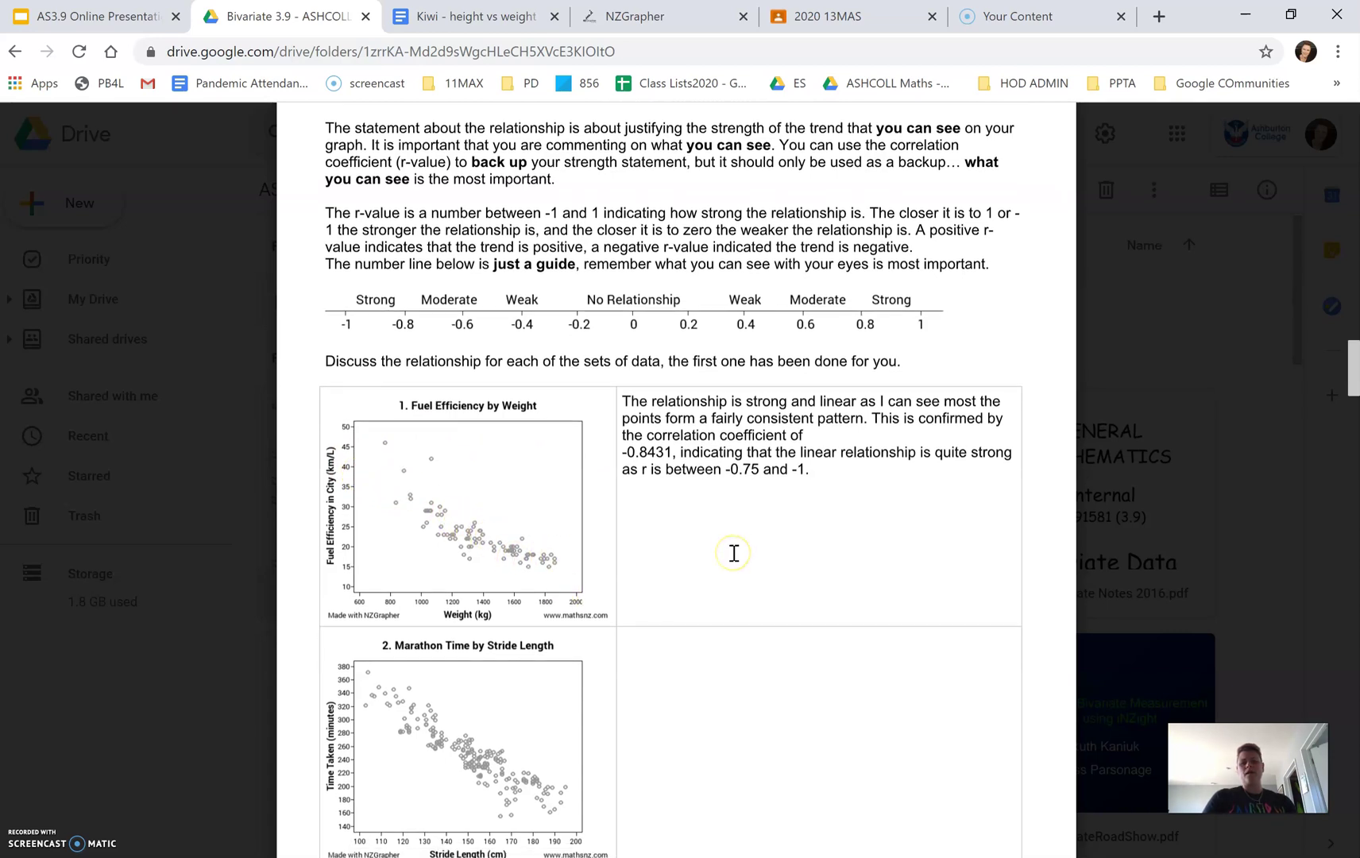
scroll(733, 553, down, 1)
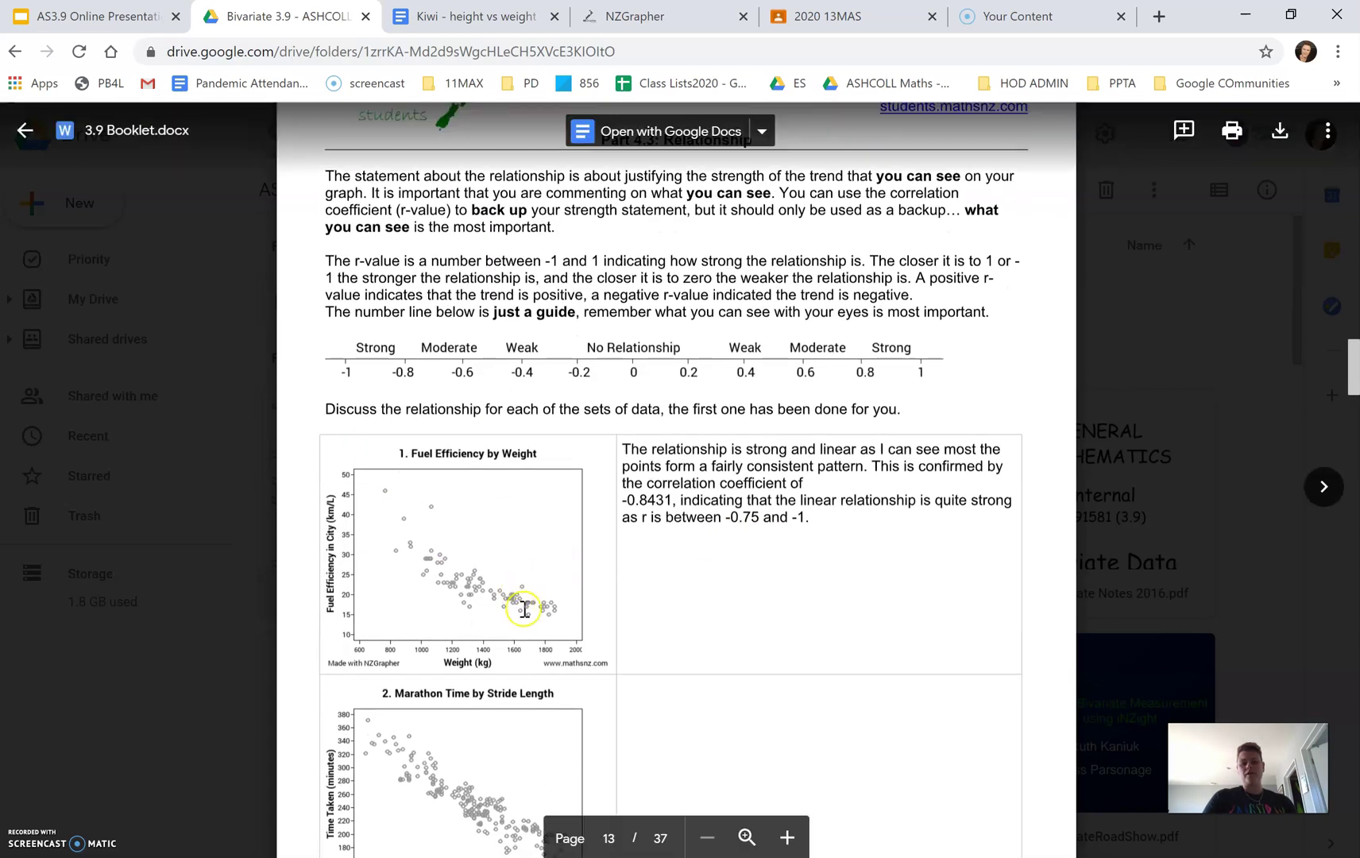
click(547, 608)
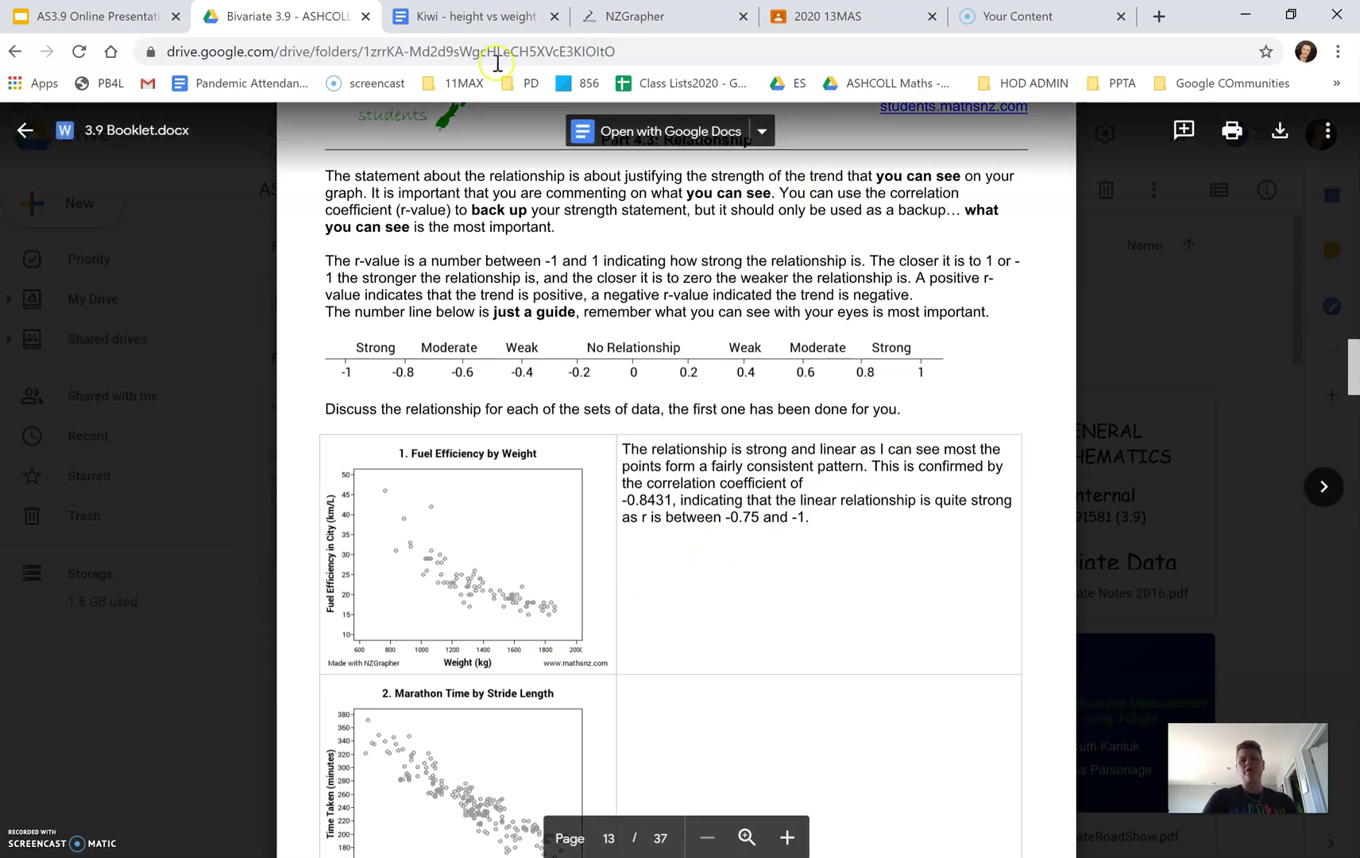
- Load the Cars.csv dataset in NZGrapher and choose Scatter Graph
click(658, 15)
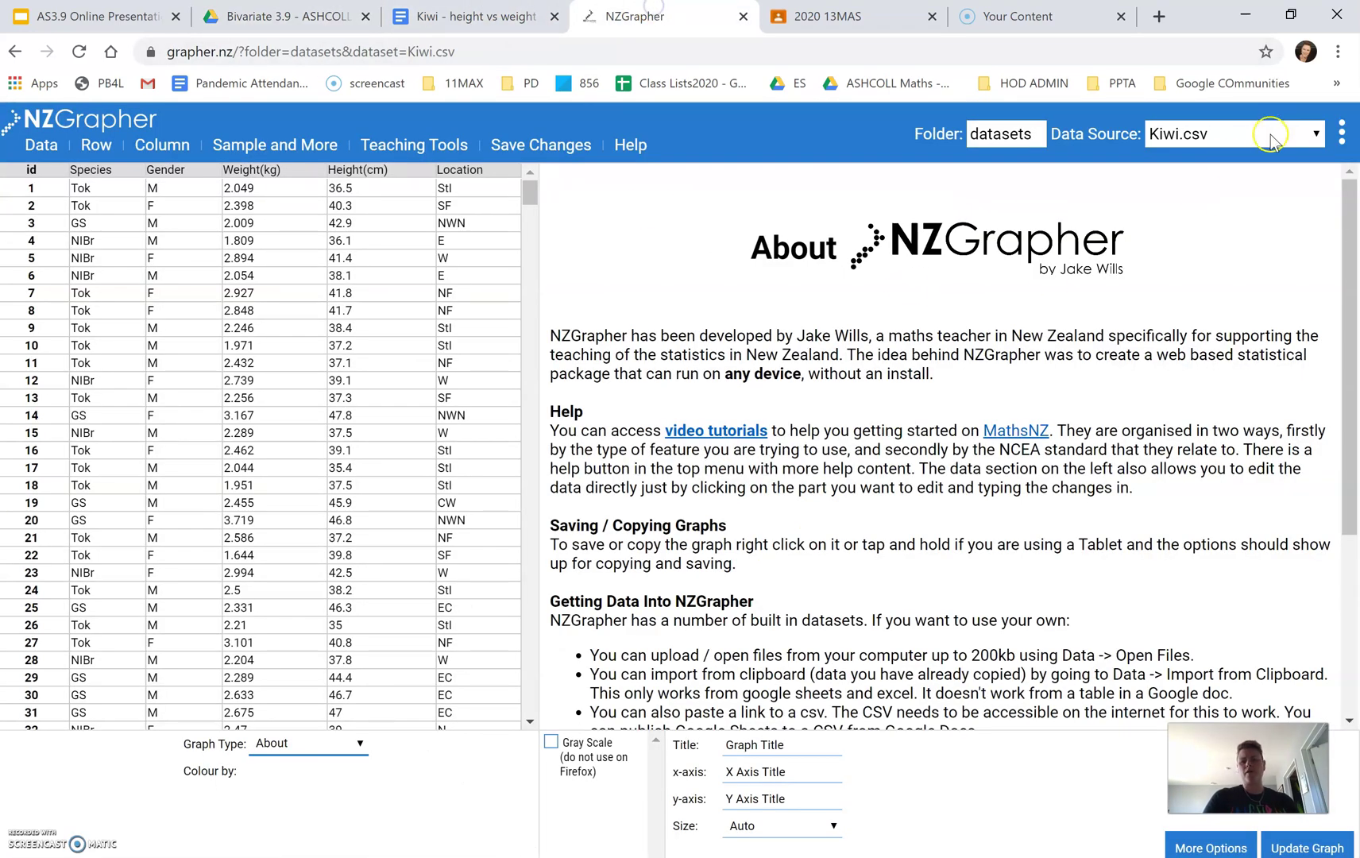
click(1243, 135)
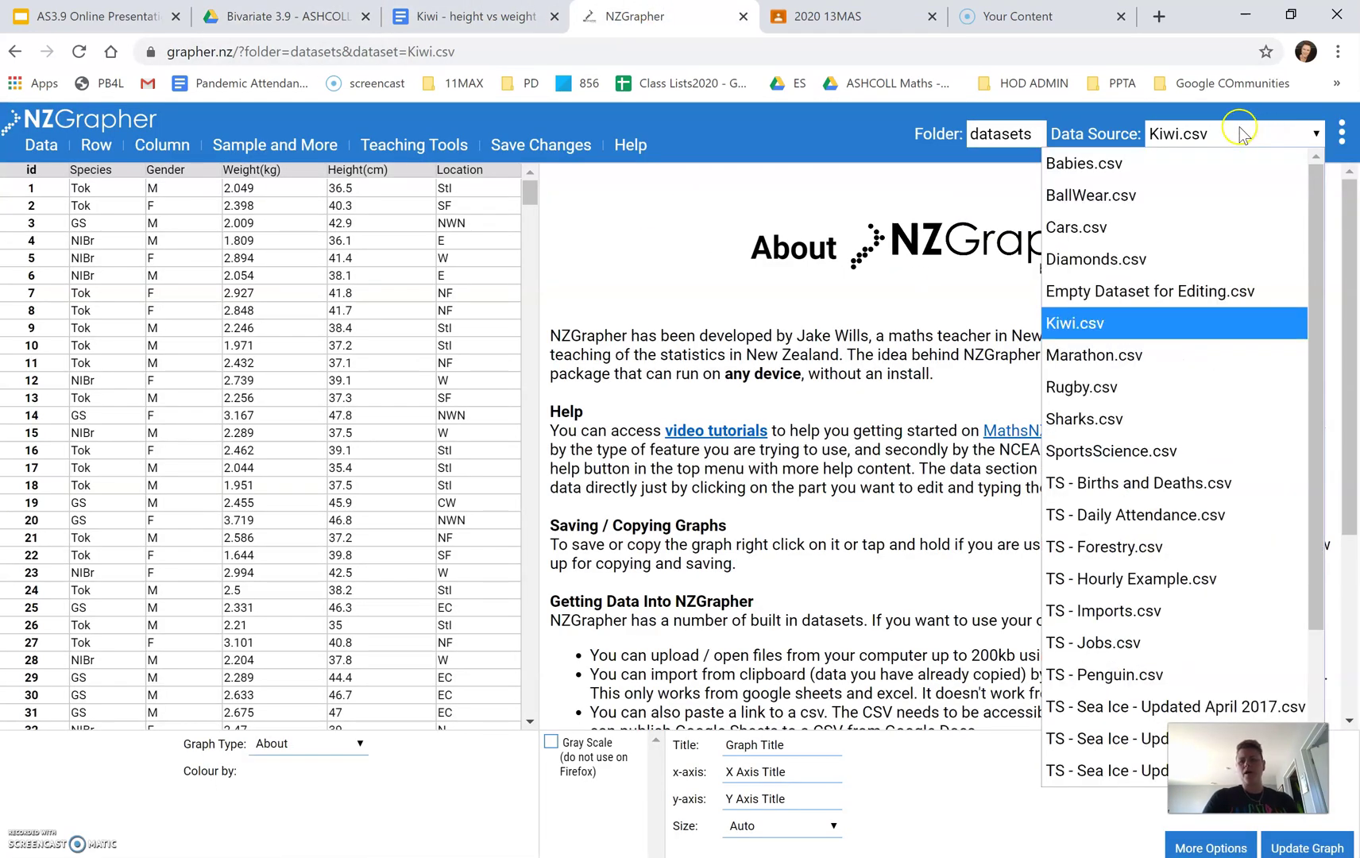
click(1144, 225)
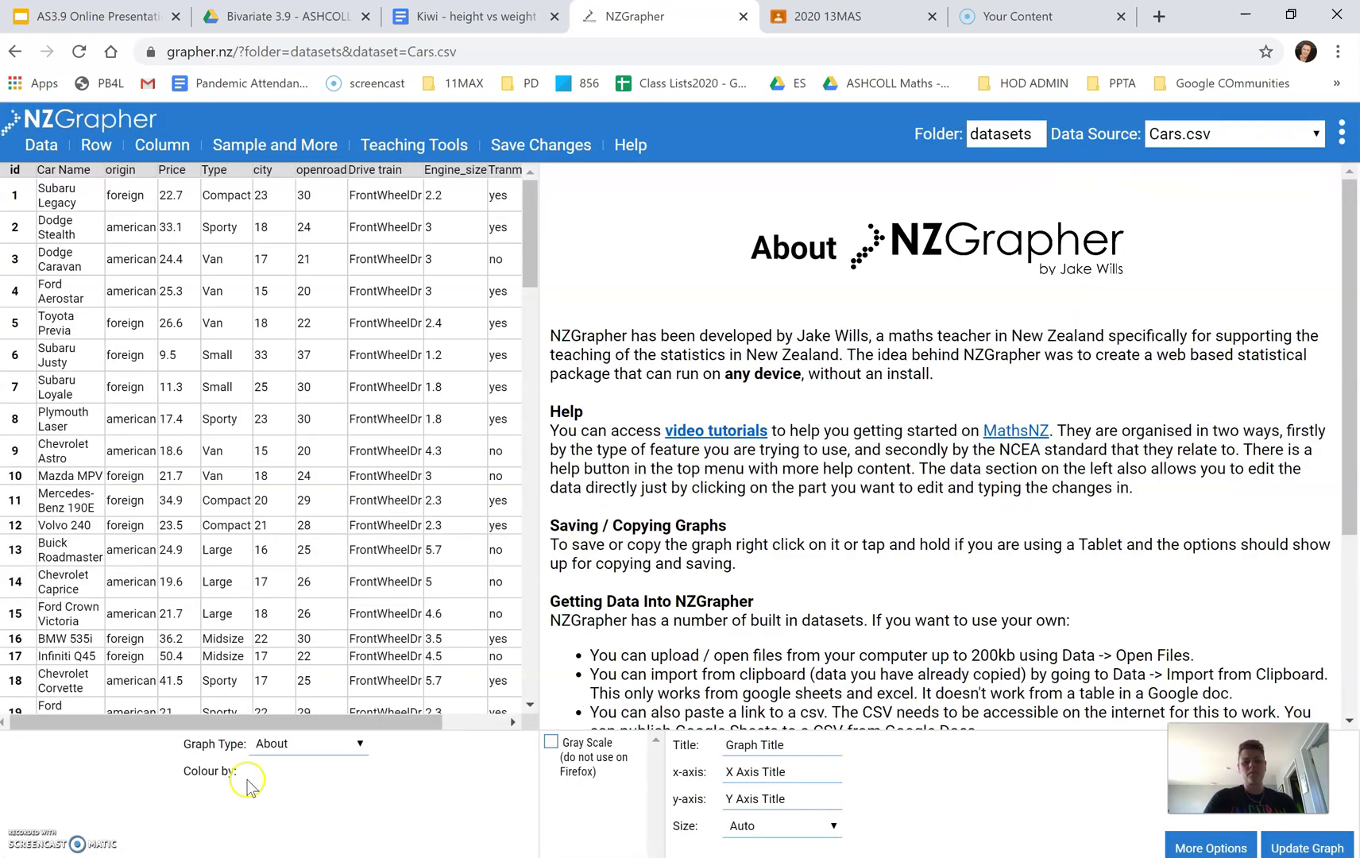
click(295, 753)
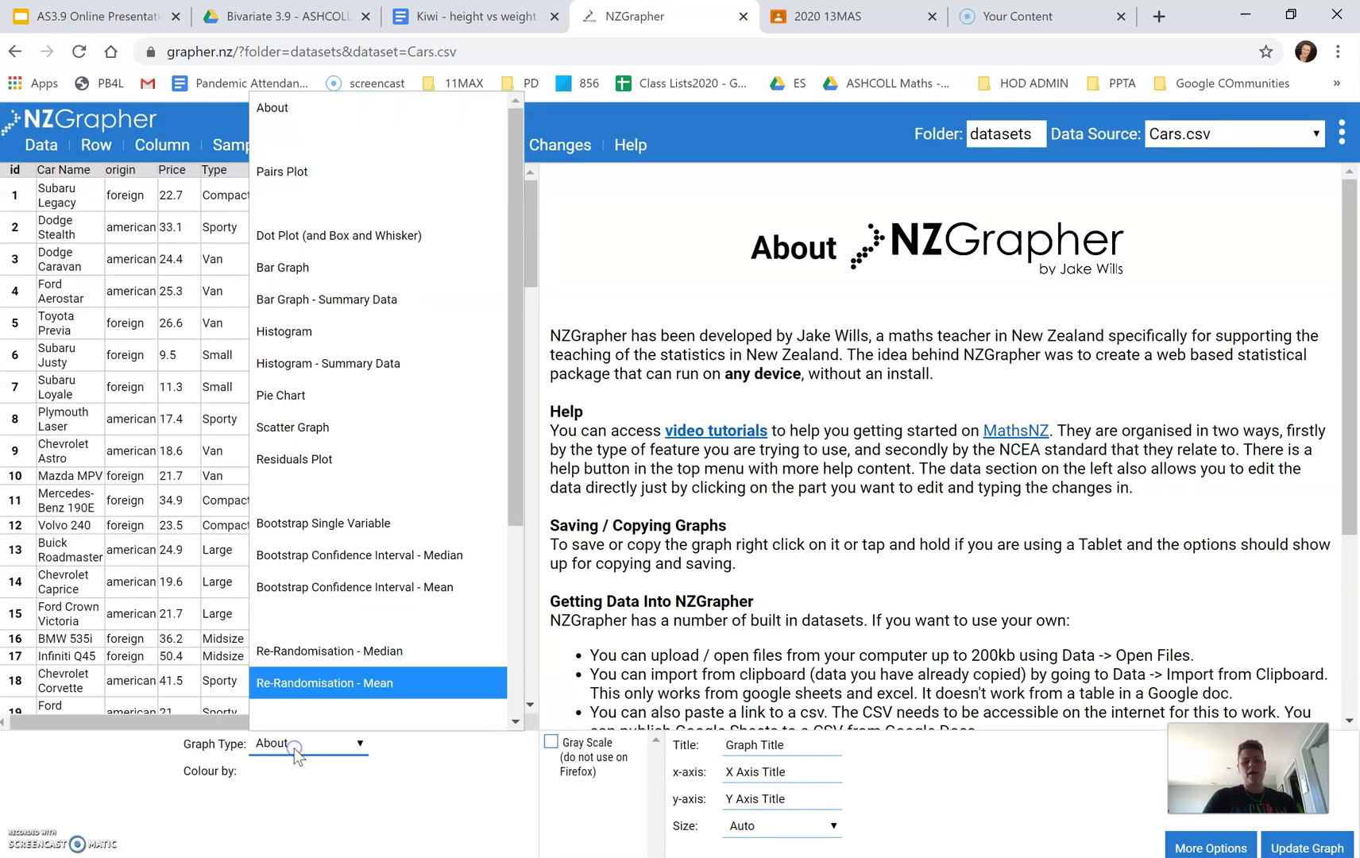
click(308, 435)
- Plot Weight as variable 1 against city as variable 2 with a regression line
click(96, 746)
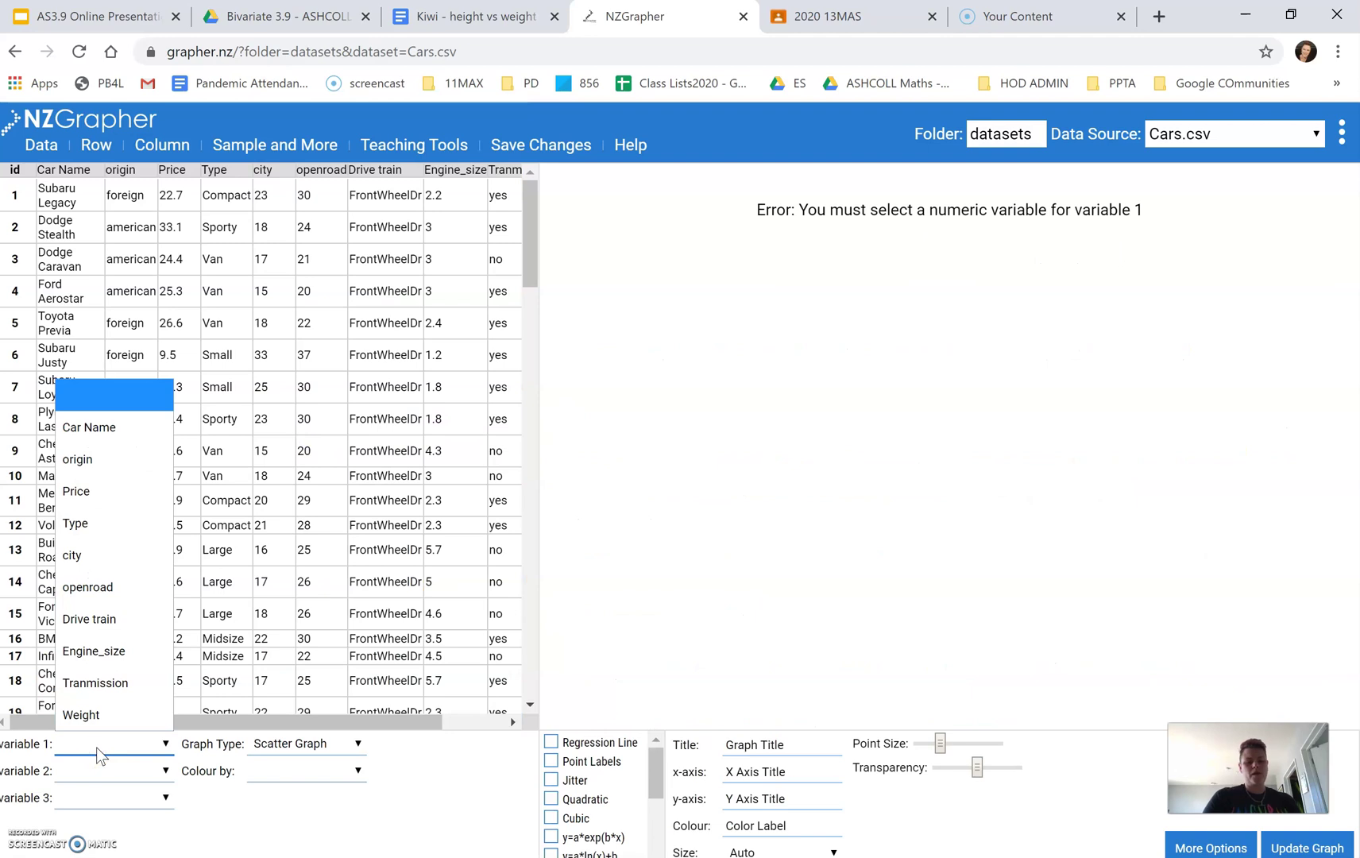
click(89, 715)
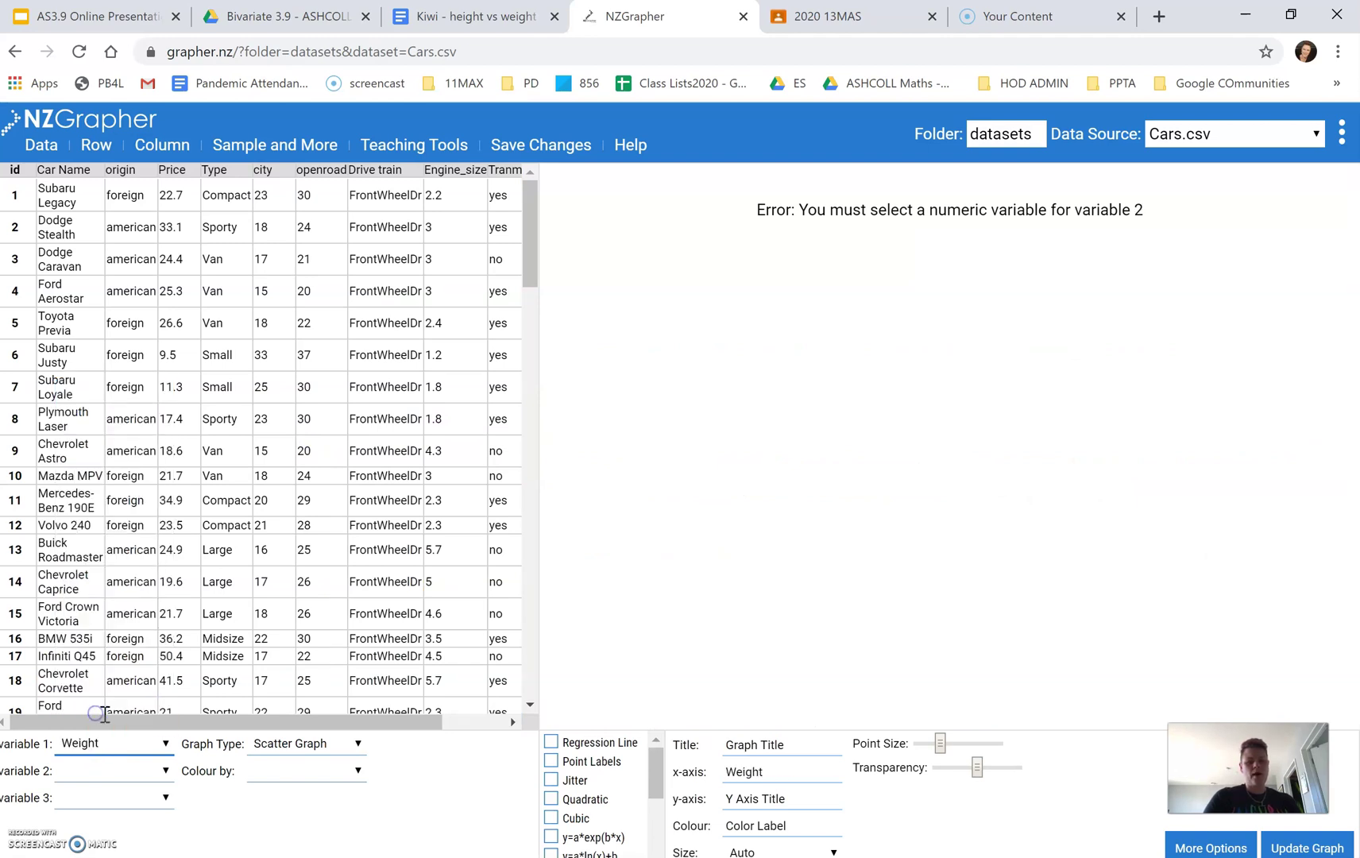
click(101, 772)
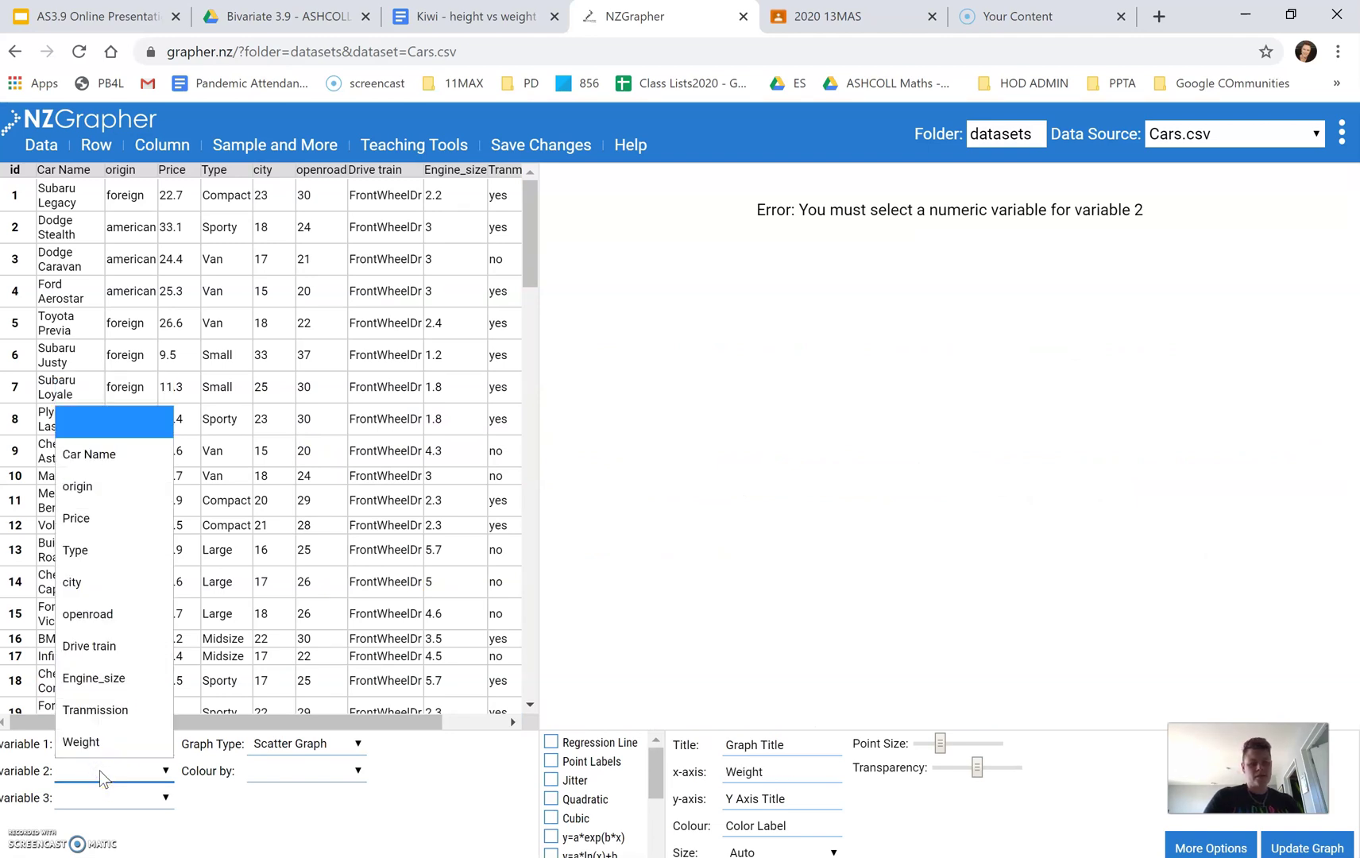
click(96, 582)
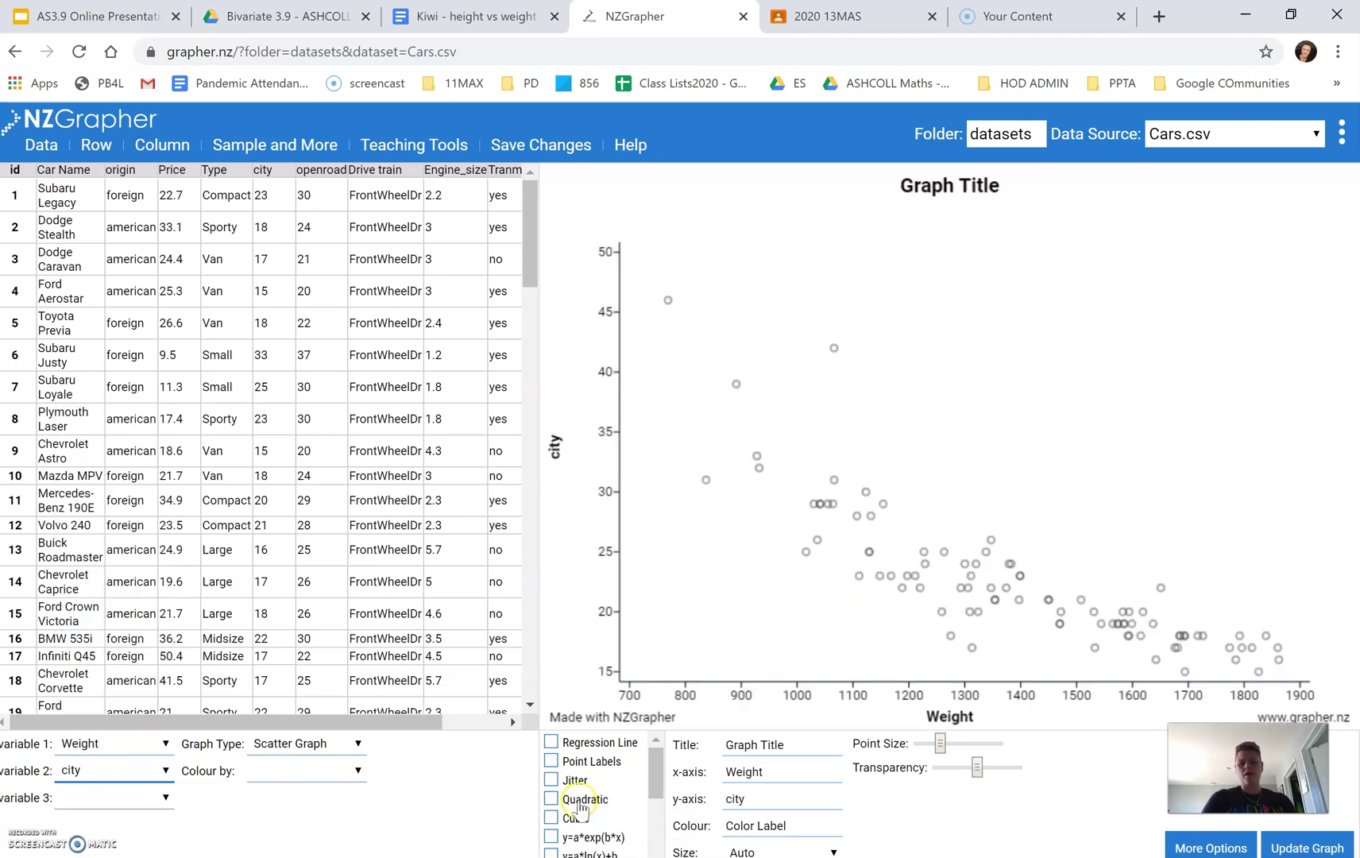
click(556, 744)
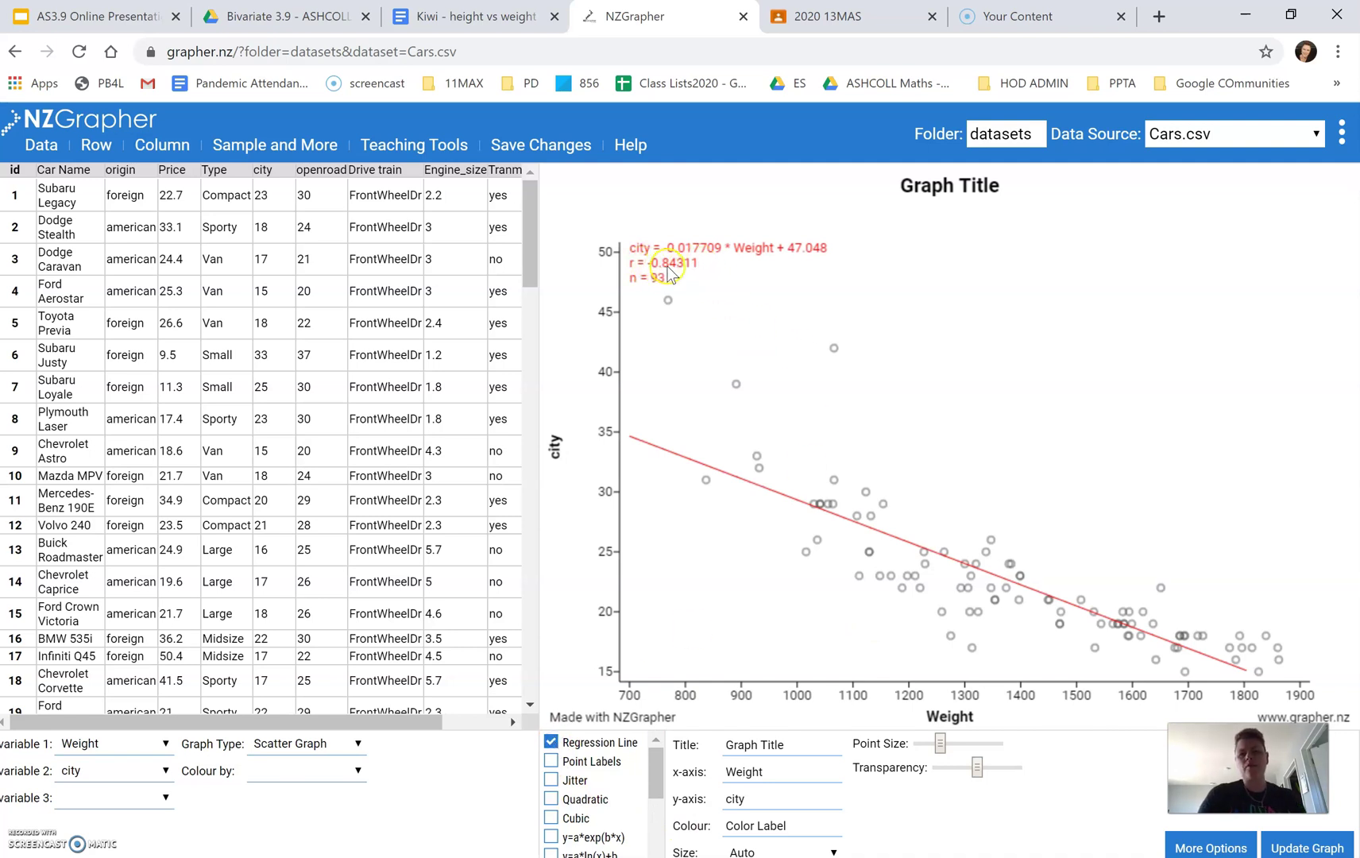
mouse_move(1113, 627)
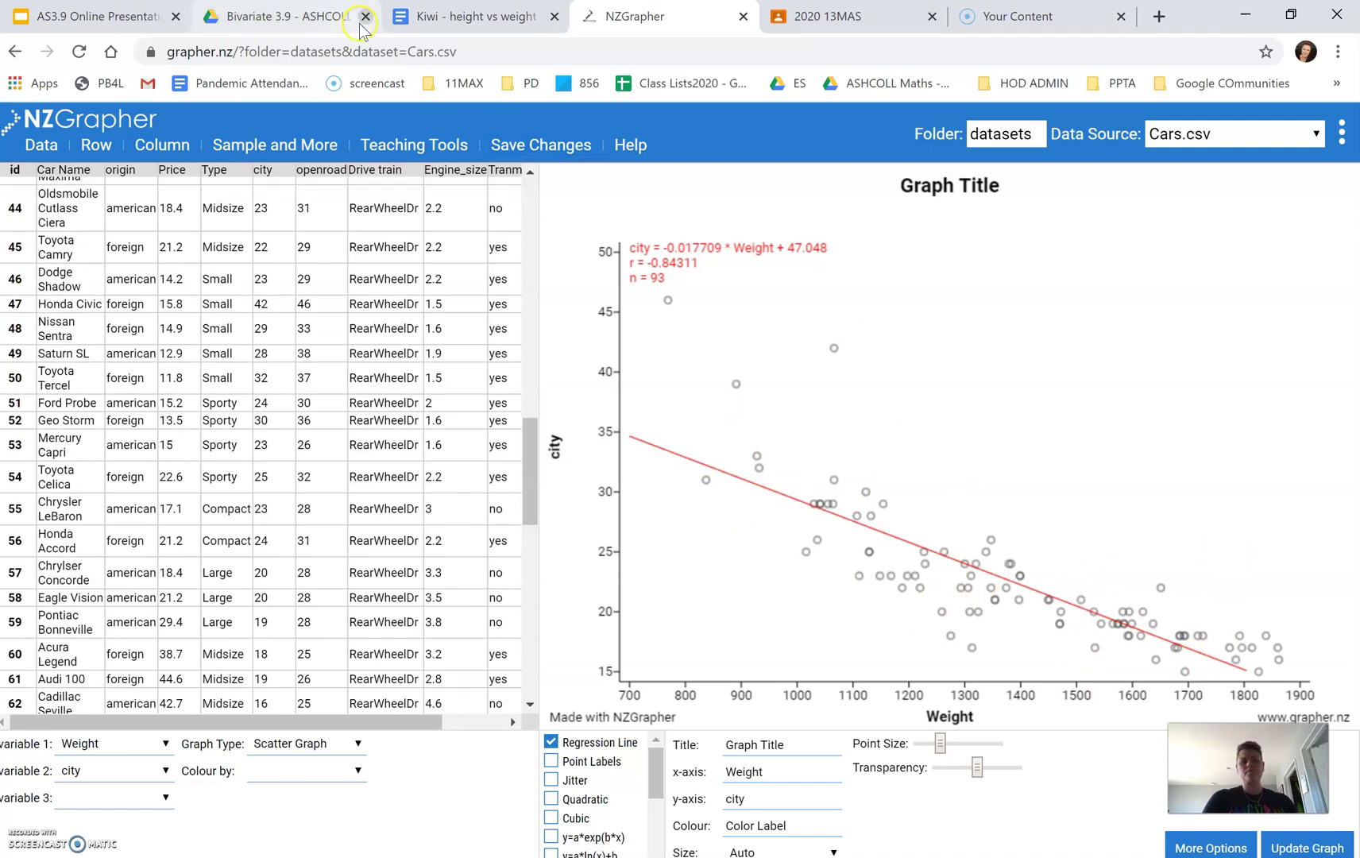
click(295, 19)
- Scroll the booklet to Part 4.4: Scatter, then return to the Cars city-versus-Weight graph
scroll(739, 512, down, 6)
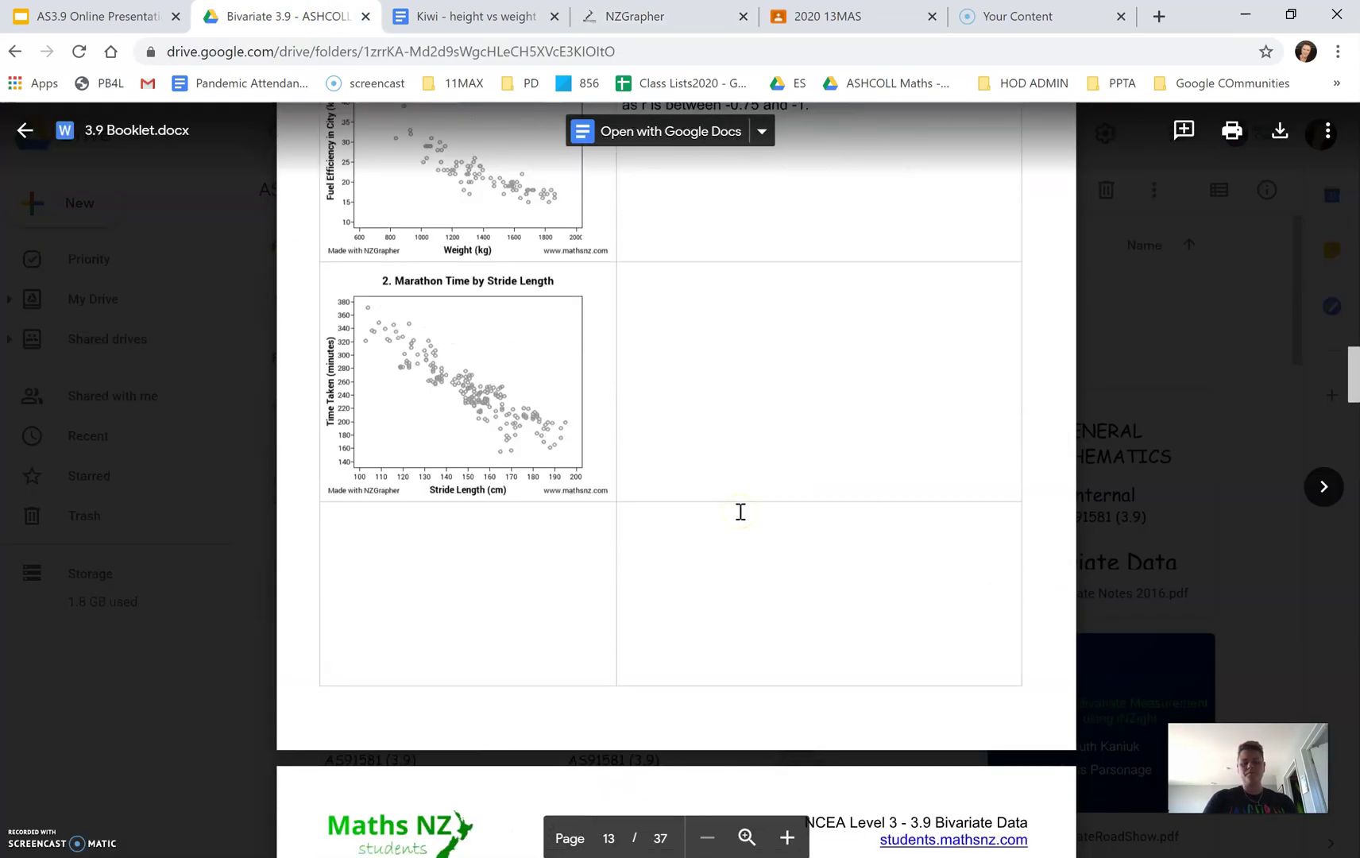
scroll(740, 512, down, 15)
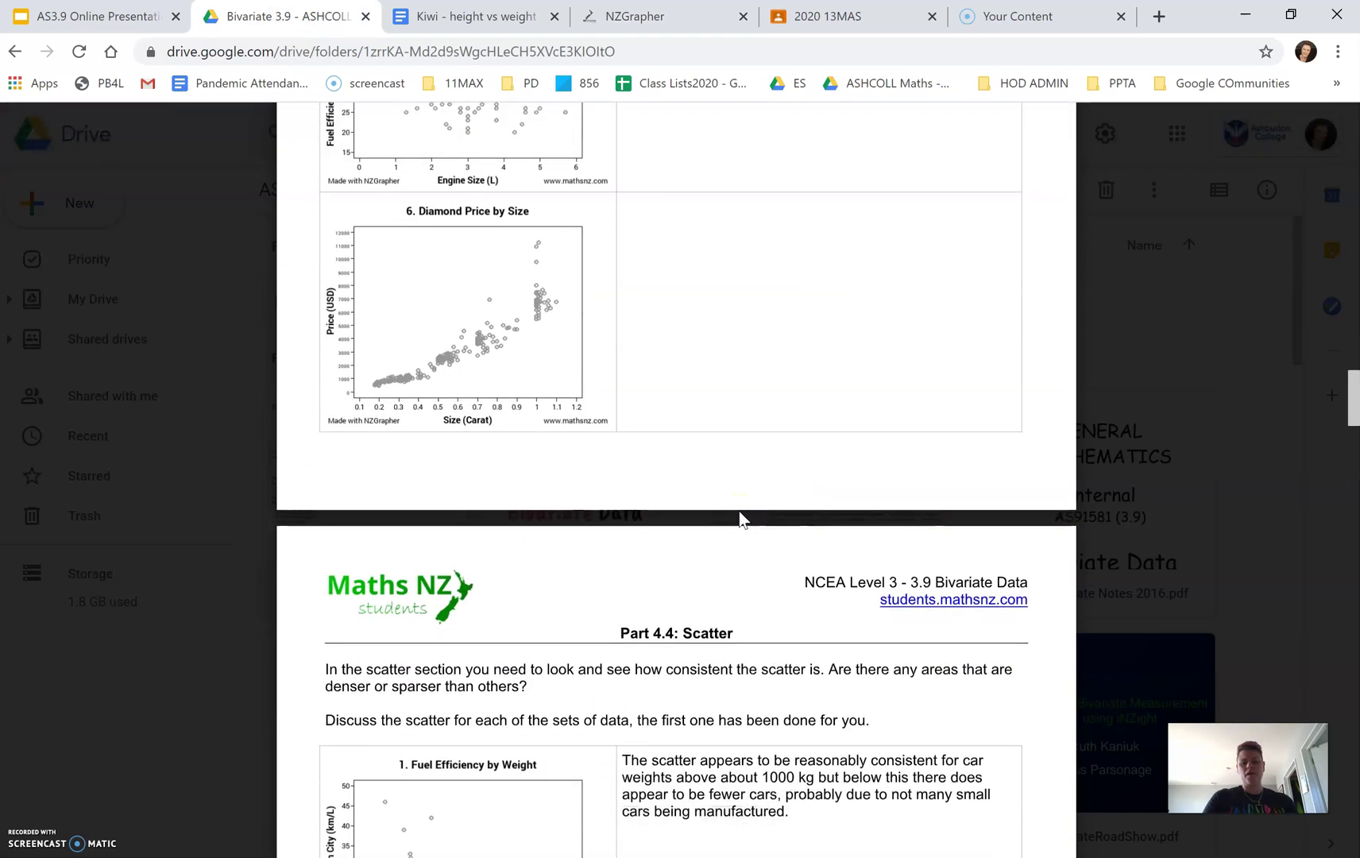
scroll(740, 512, down, 2)
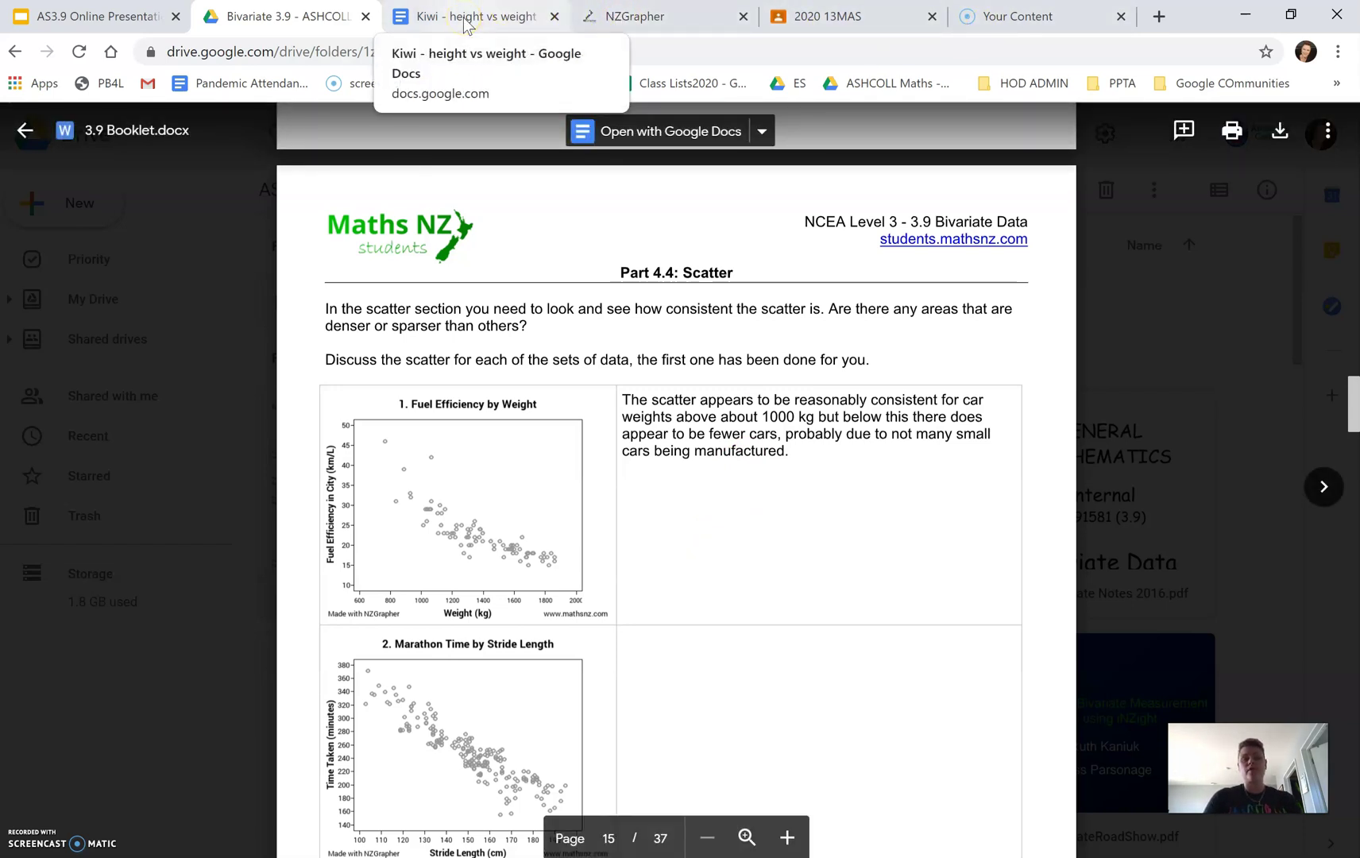
click(653, 17)
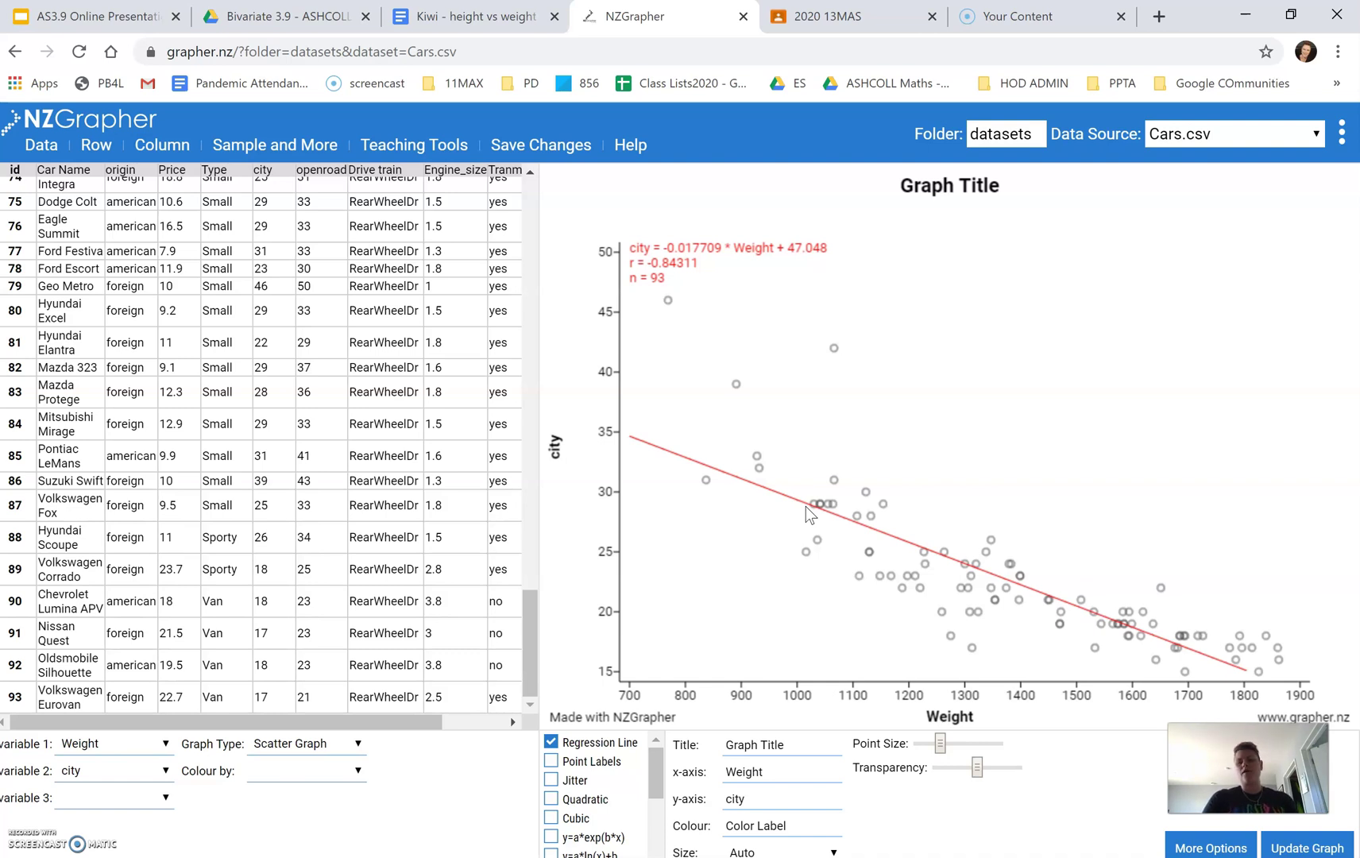
click(818, 541)
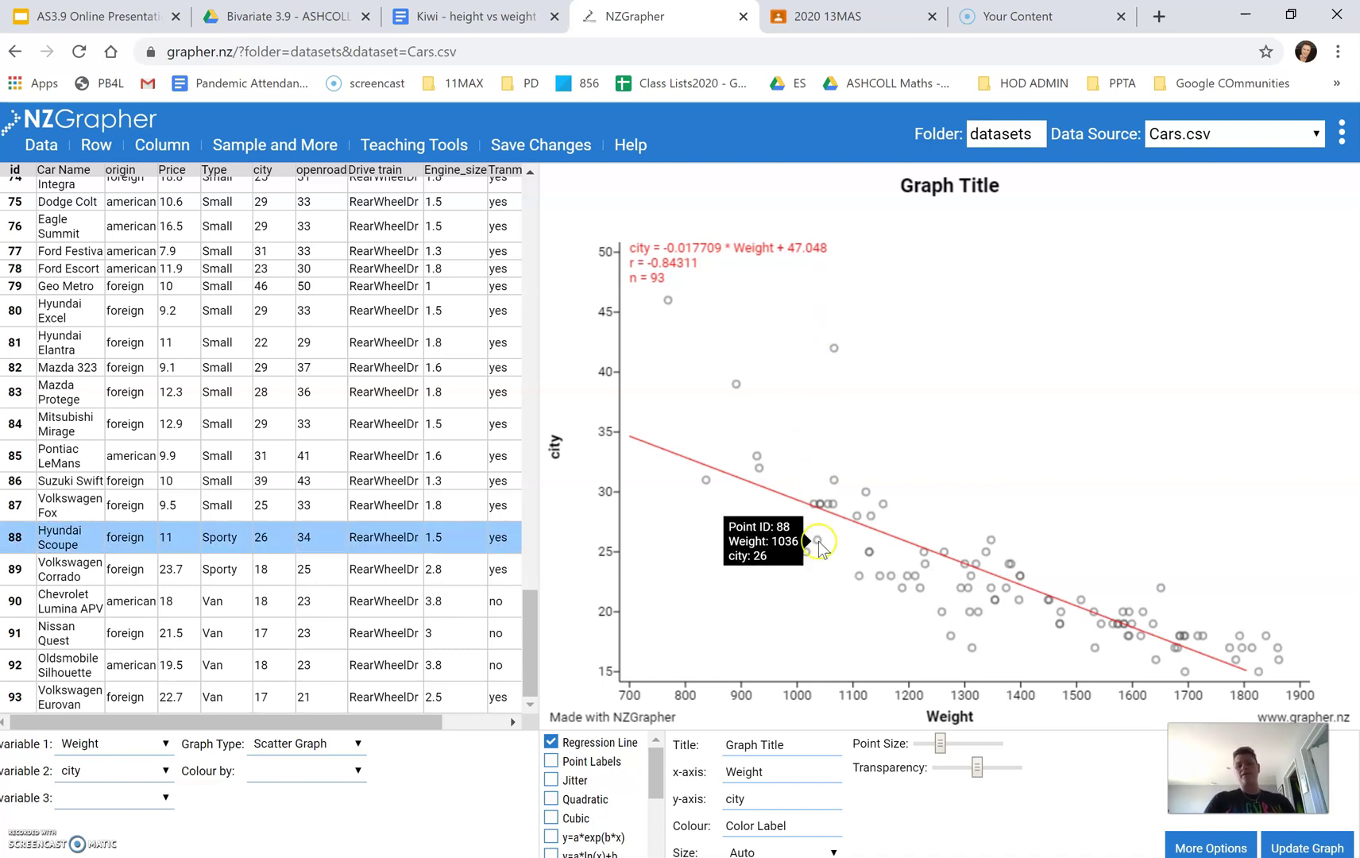
click(1046, 442)
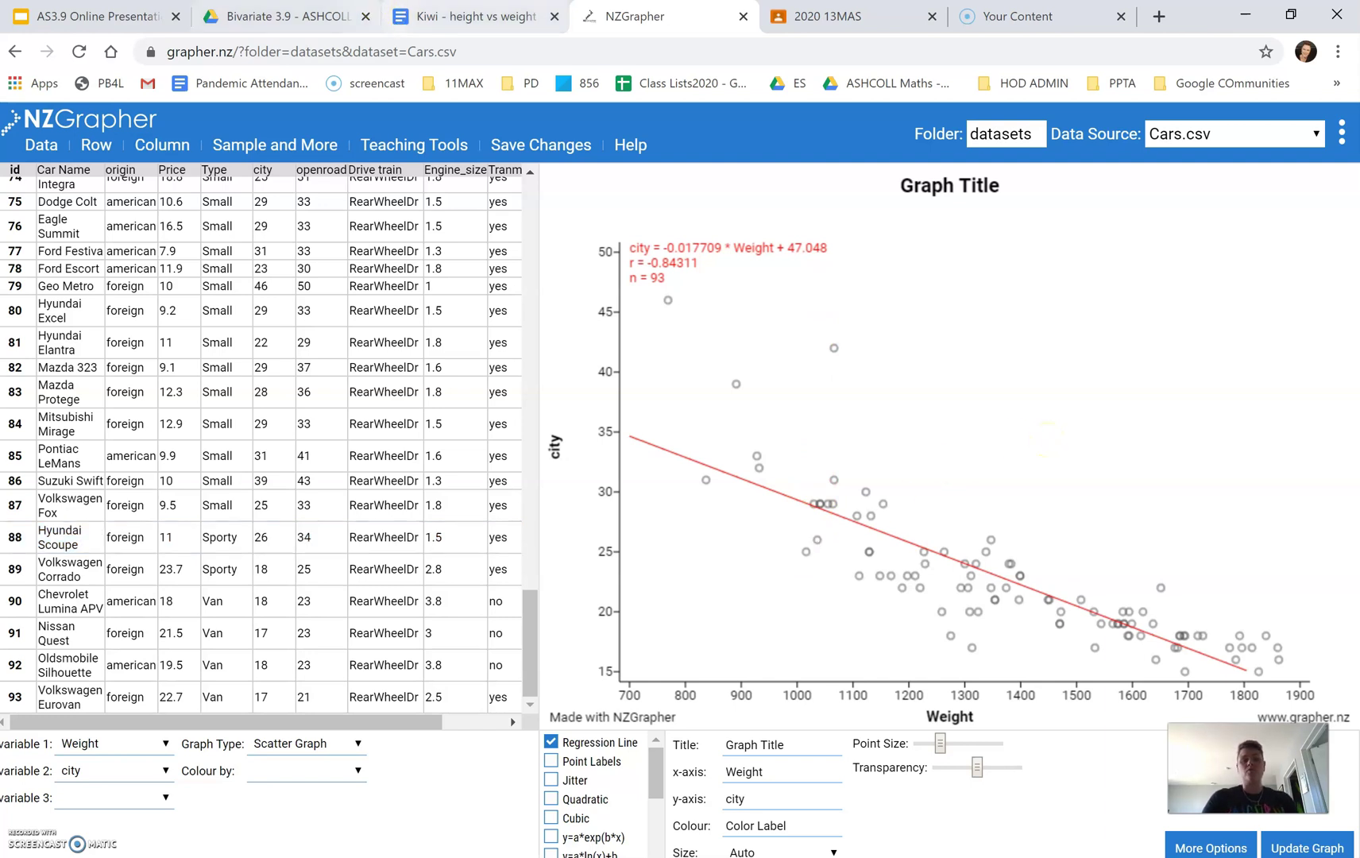
click(479, 26)
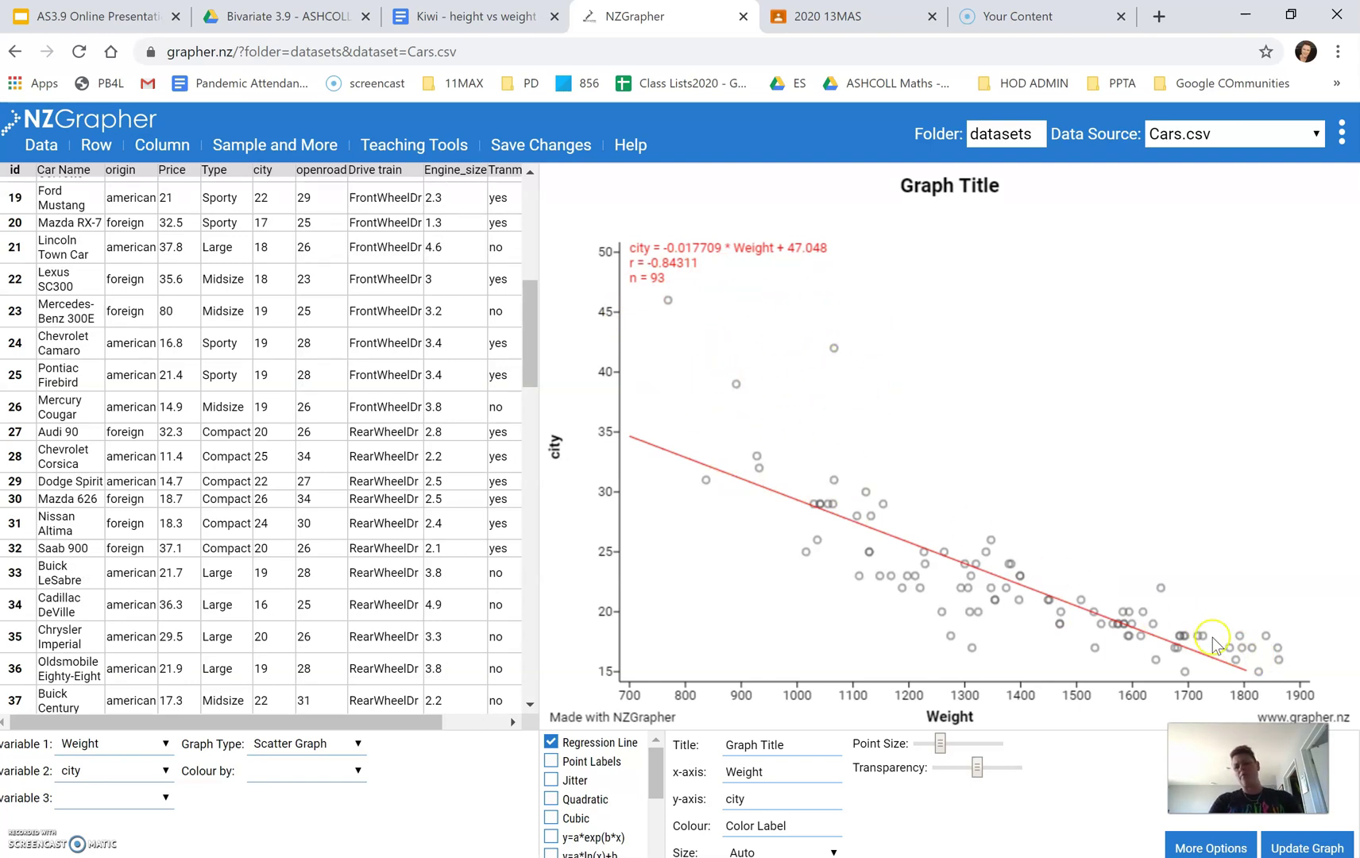
scroll(262, 437, down, 15)
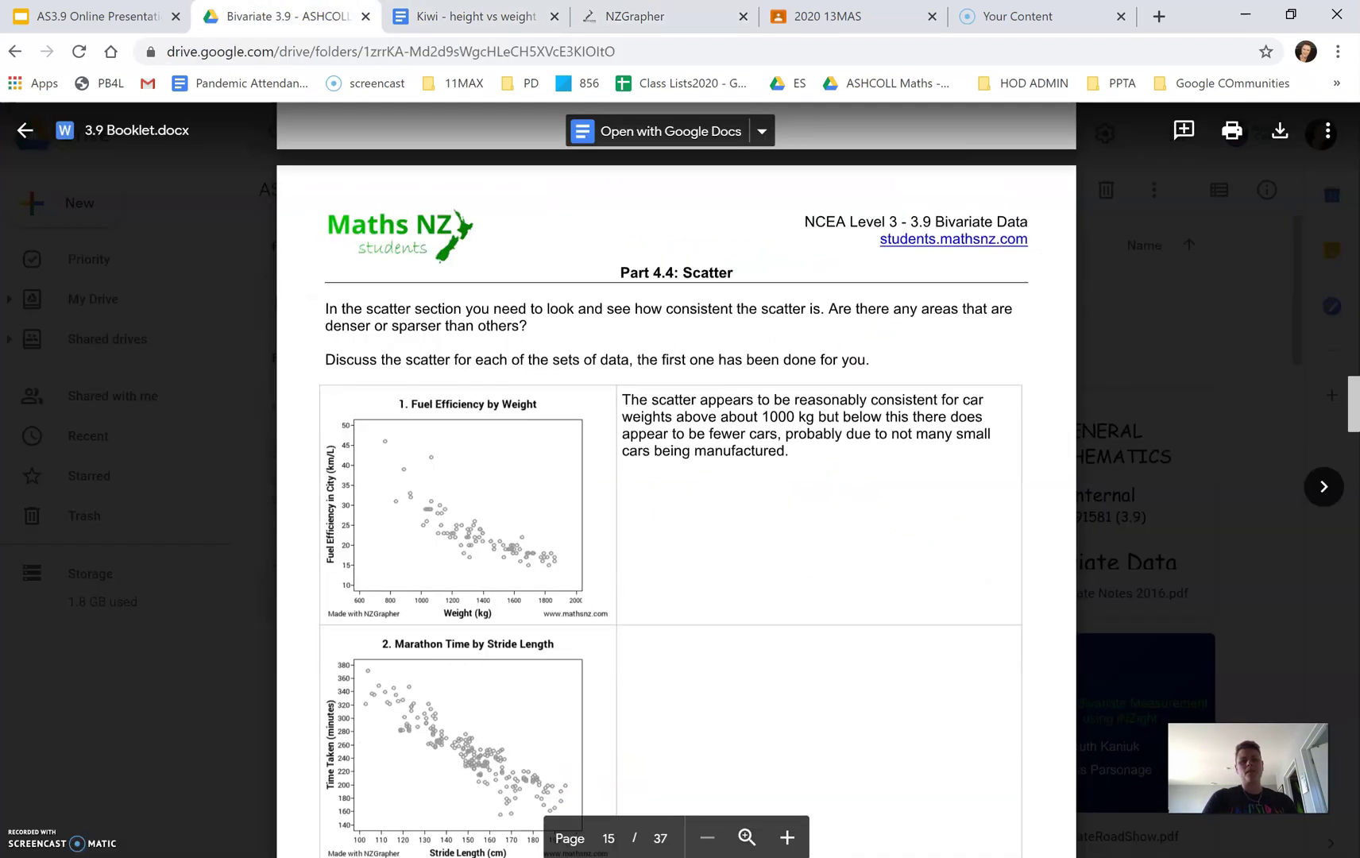
- Scroll the booklet to Part 4.5: Unusual Values, then return to the Cars scatter graph
click(301, 16)
scroll(644, 607, down, 10)
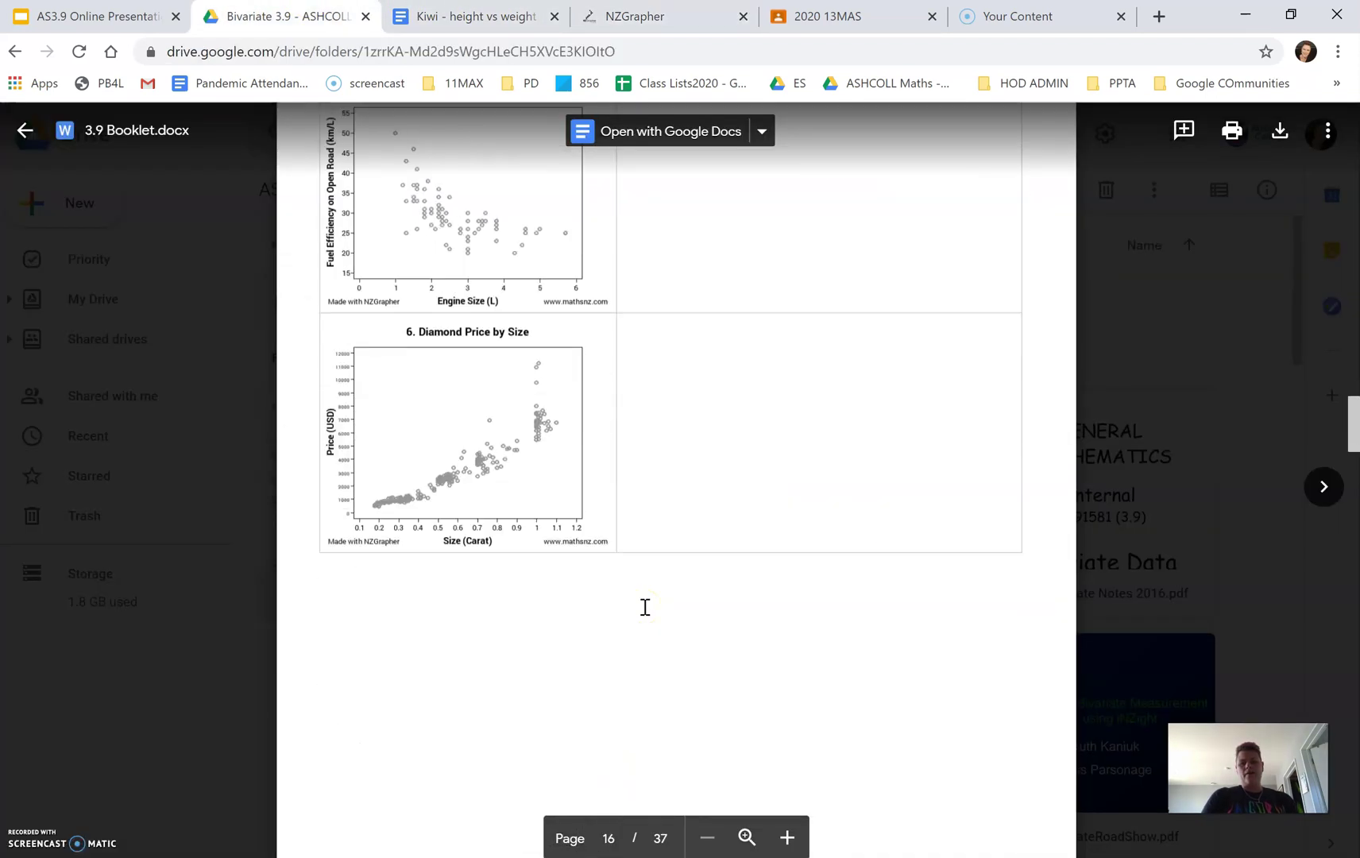
scroll(644, 607, down, 4)
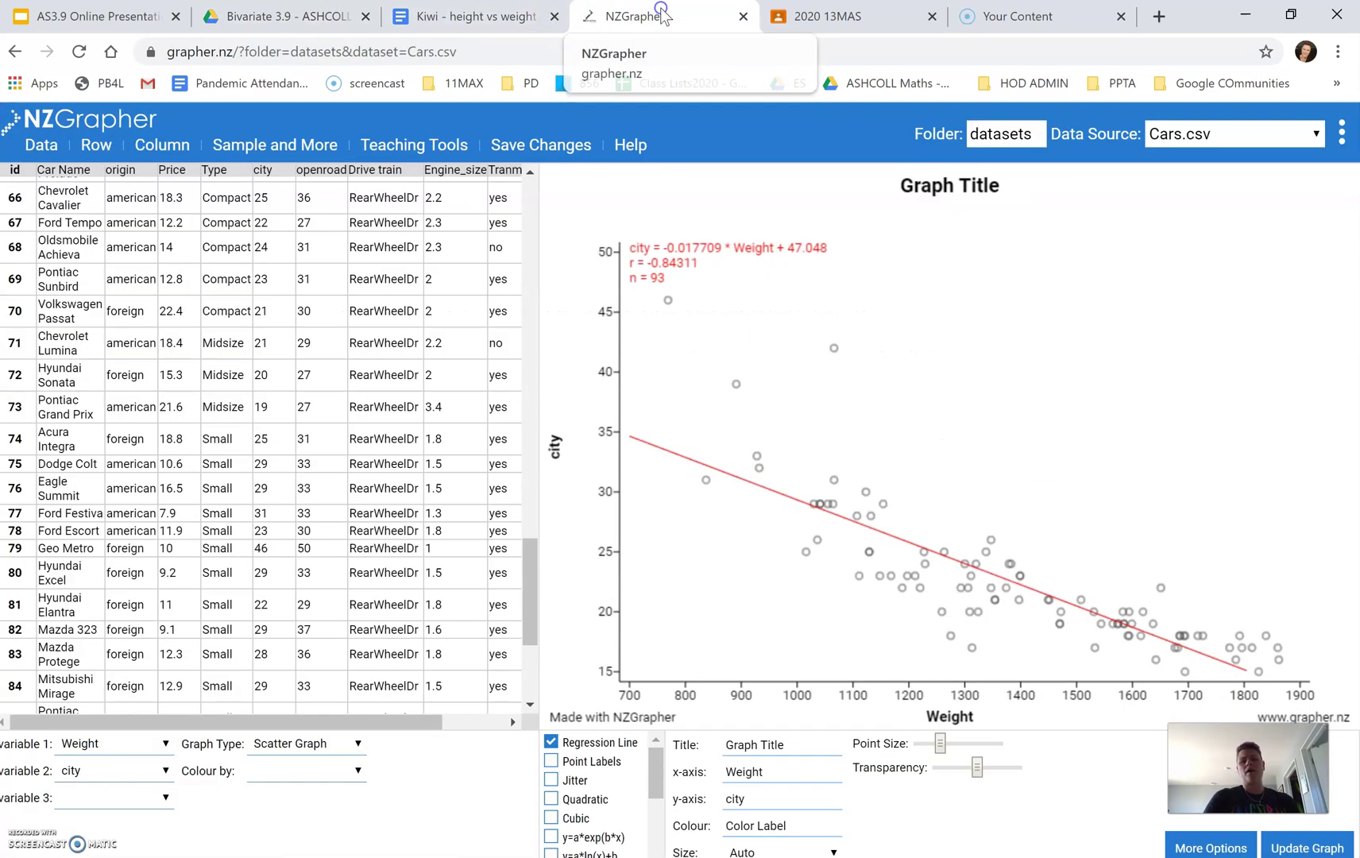
click(660, 16)
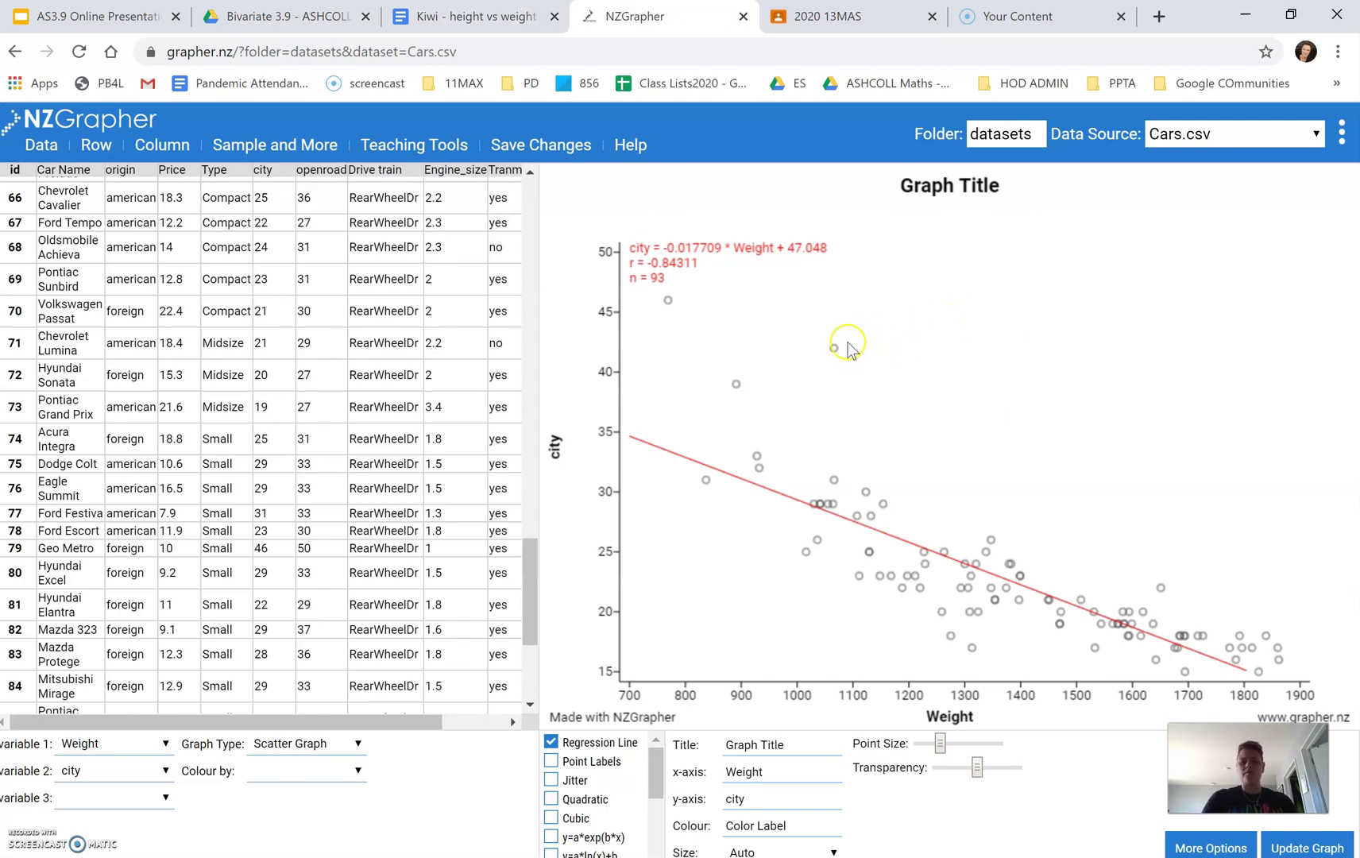
- Inspect the outliers at IDs 47 and 79 (Honda Civic, Geo Metro), then return to slide 23
mouse_move(834, 352)
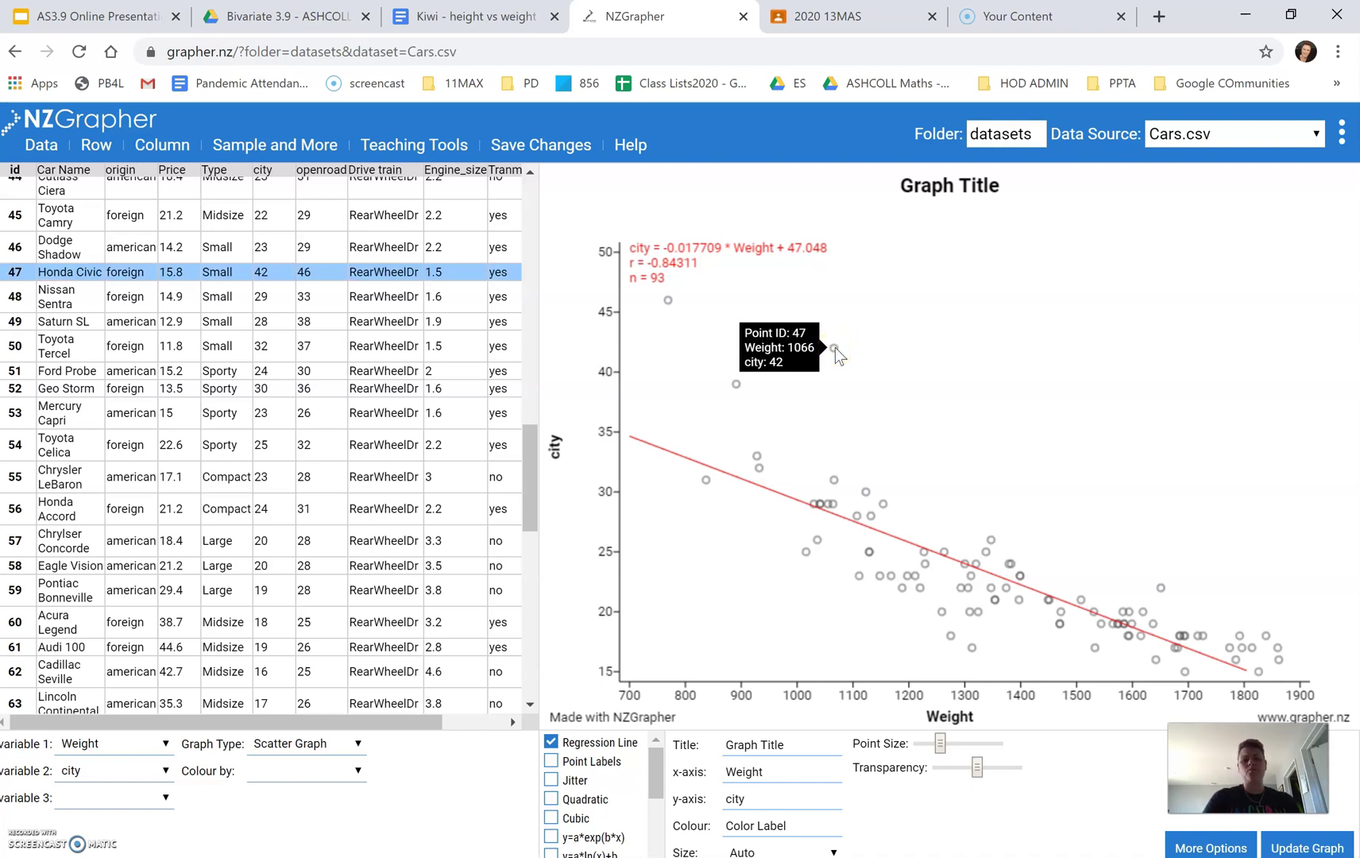
click(668, 300)
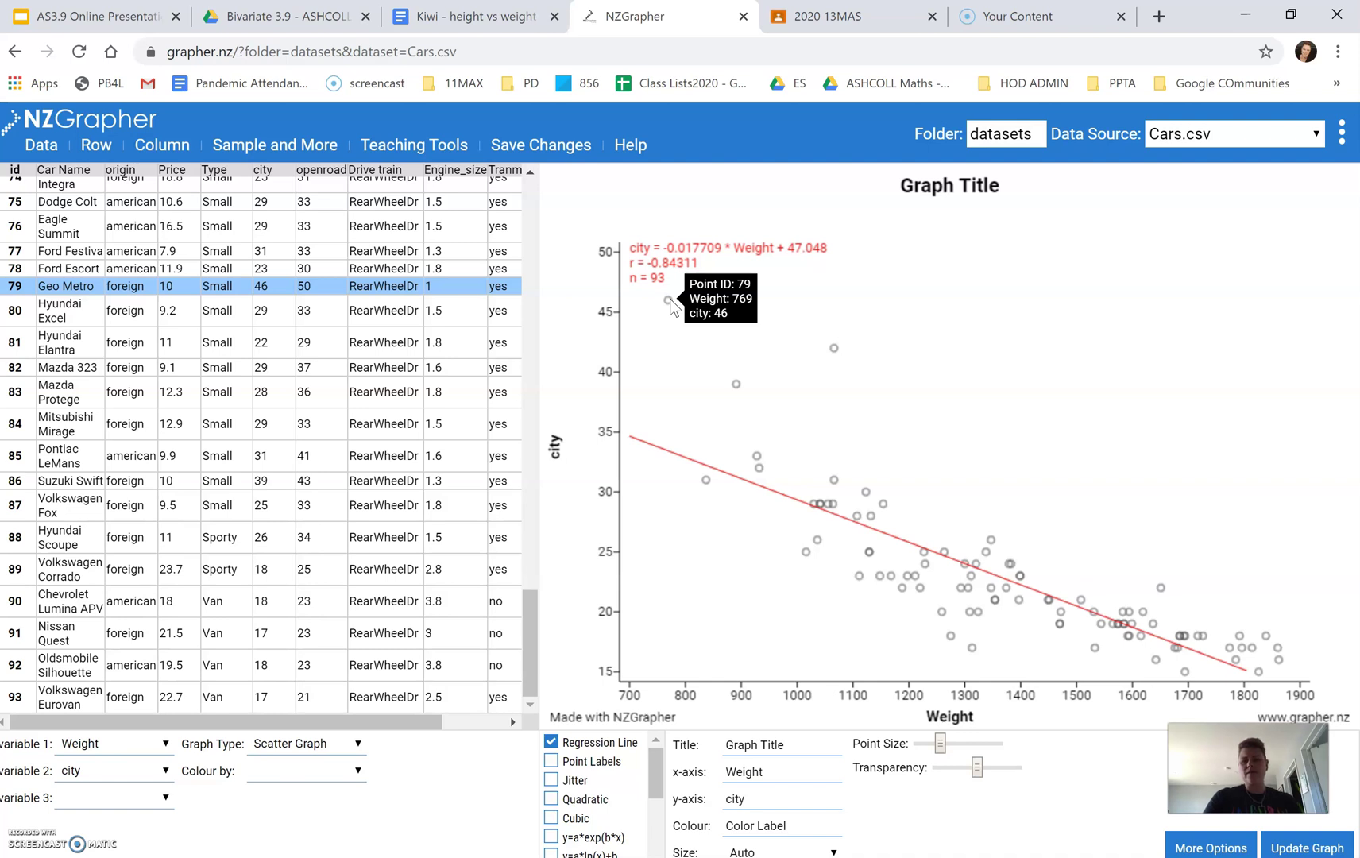
click(671, 419)
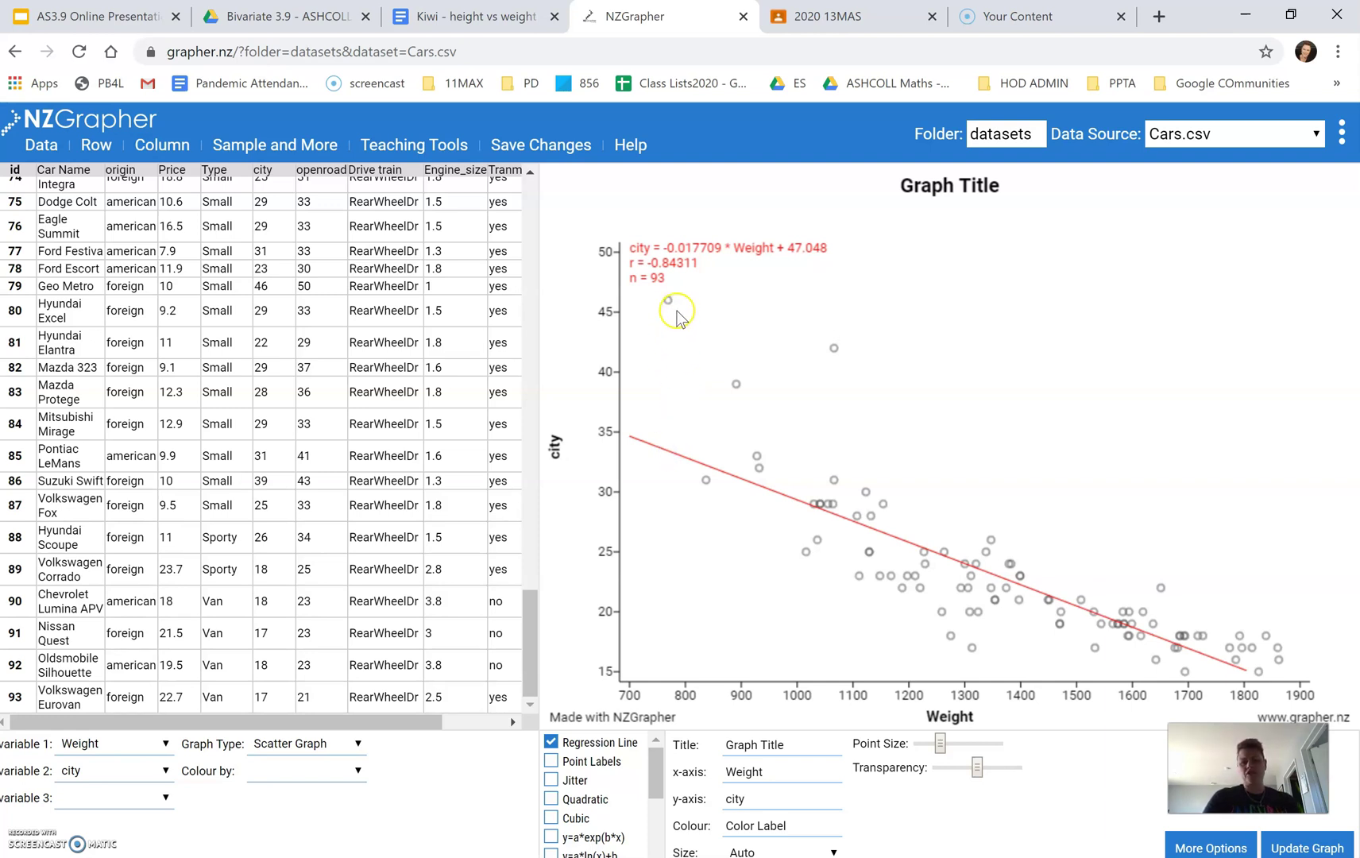
mouse_move(670, 304)
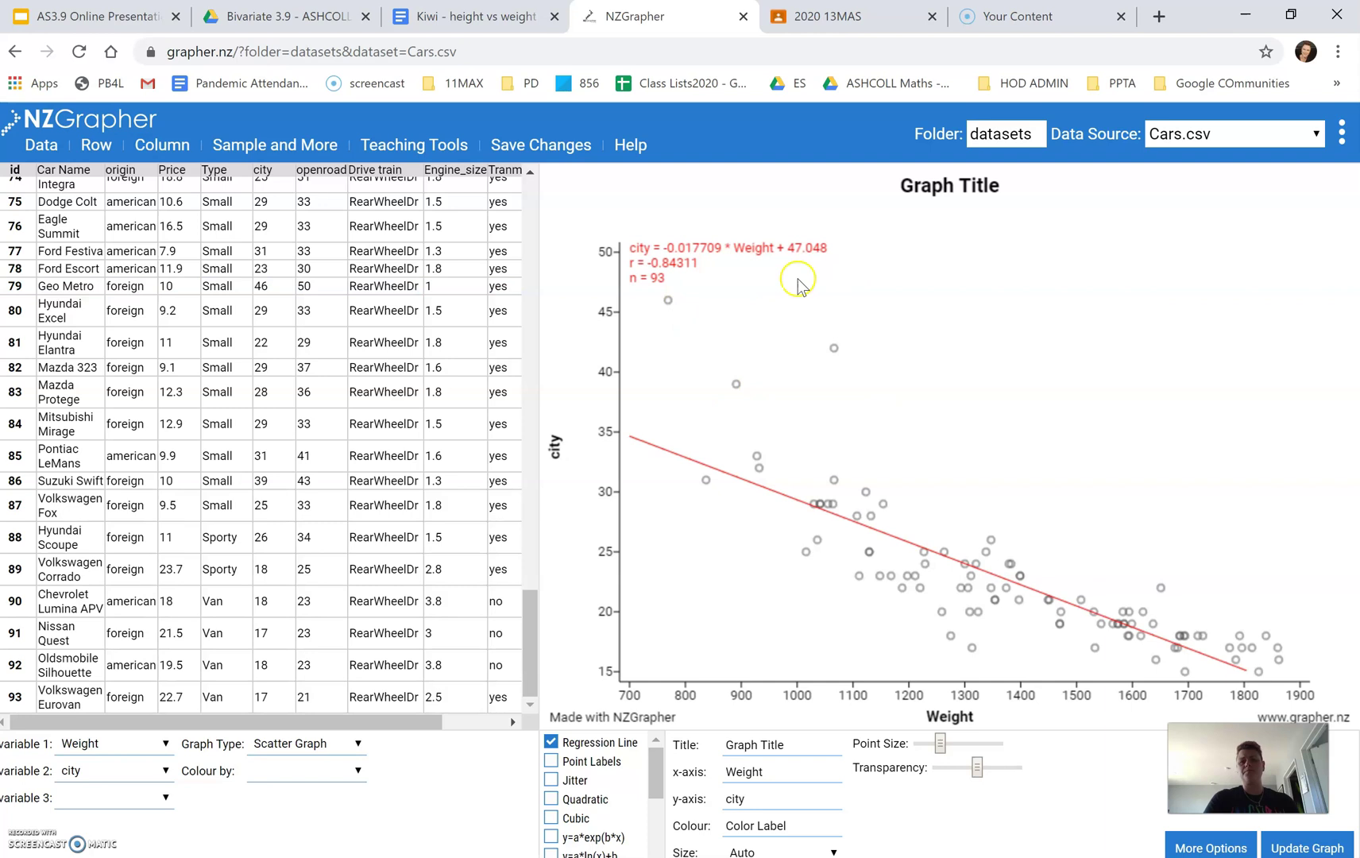
click(88, 16)
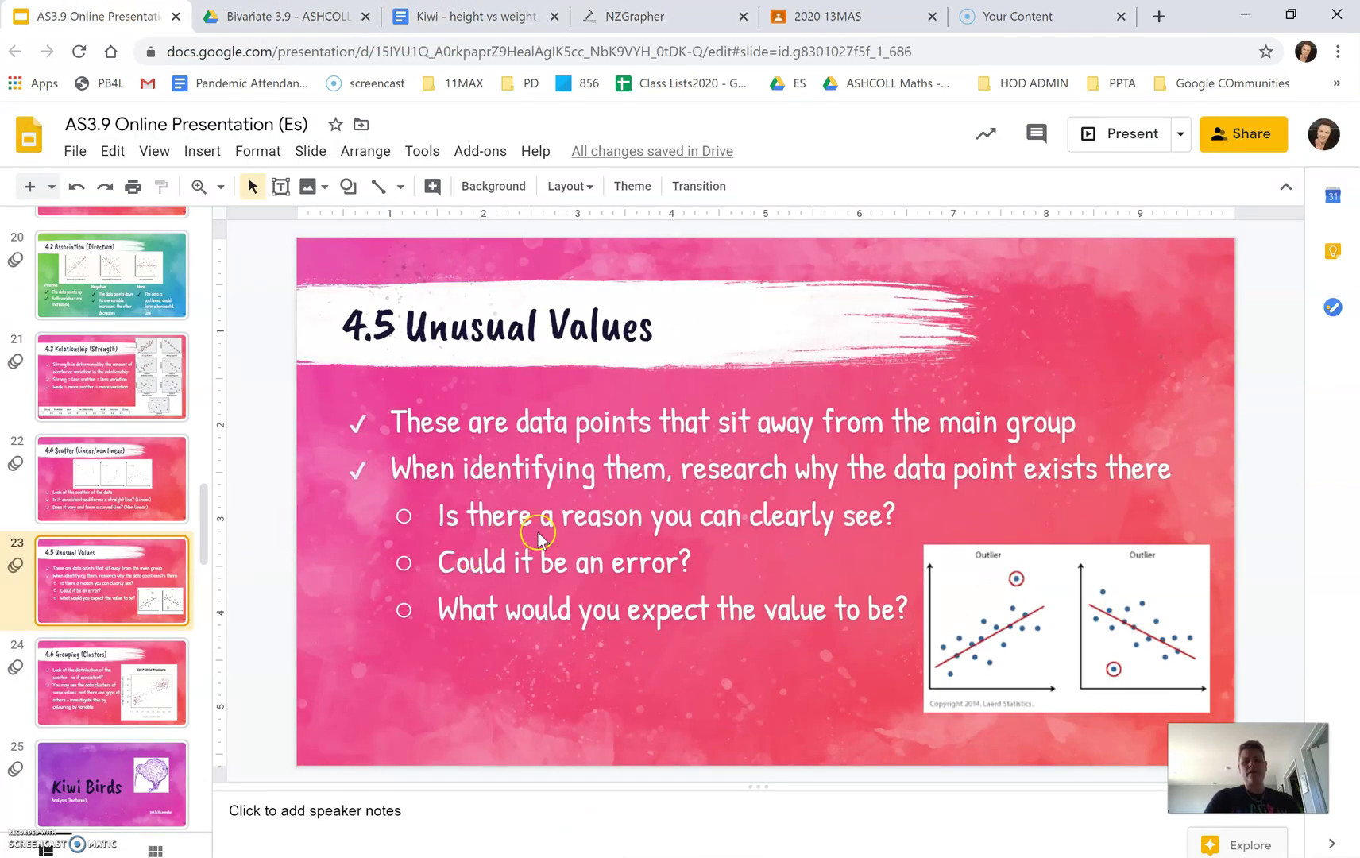
- Advance to slide 24 '4.6 Grouping (Clusters)', then bring up NZGrapher's Cars city-versus-Weight scatter graph
key(Down)
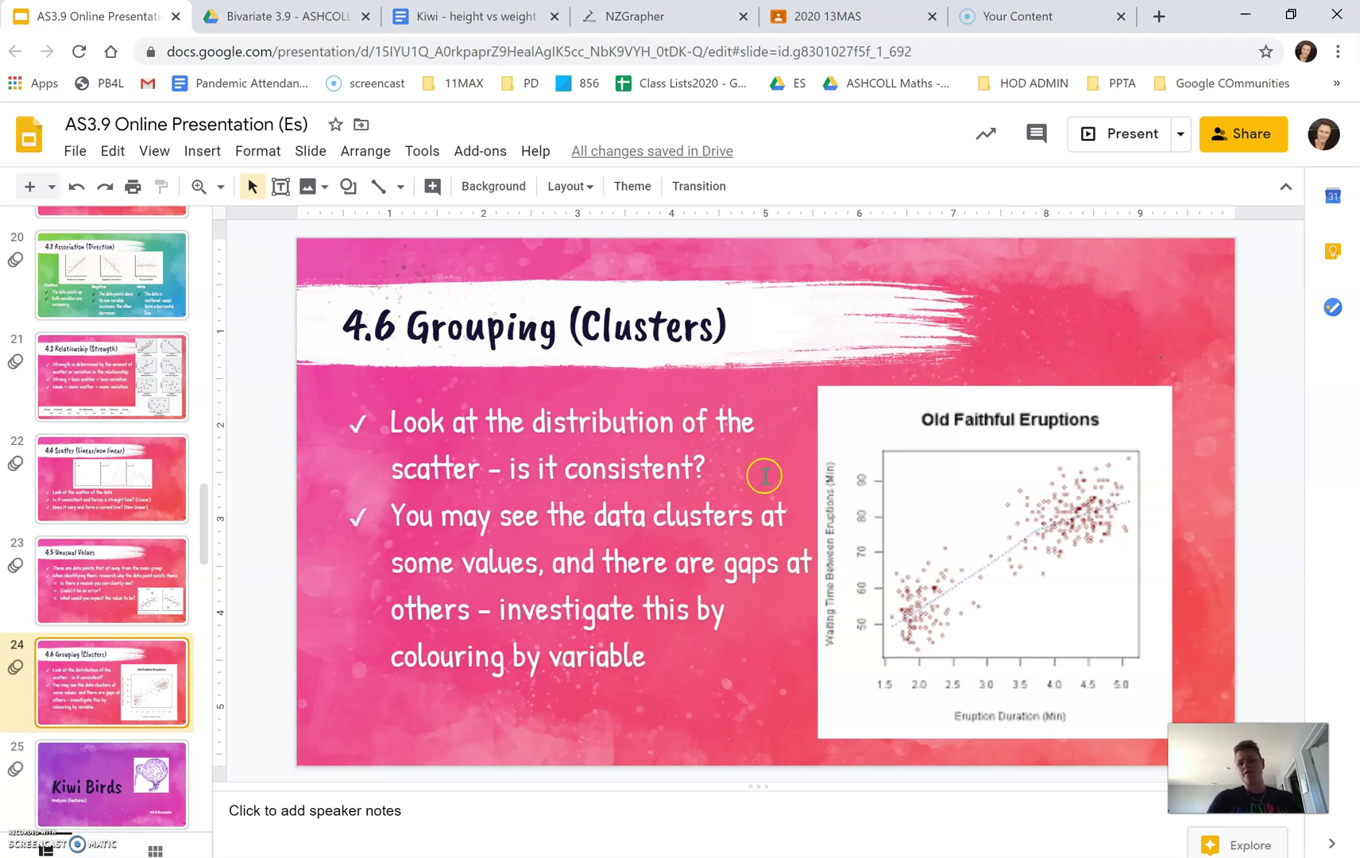
click(613, 14)
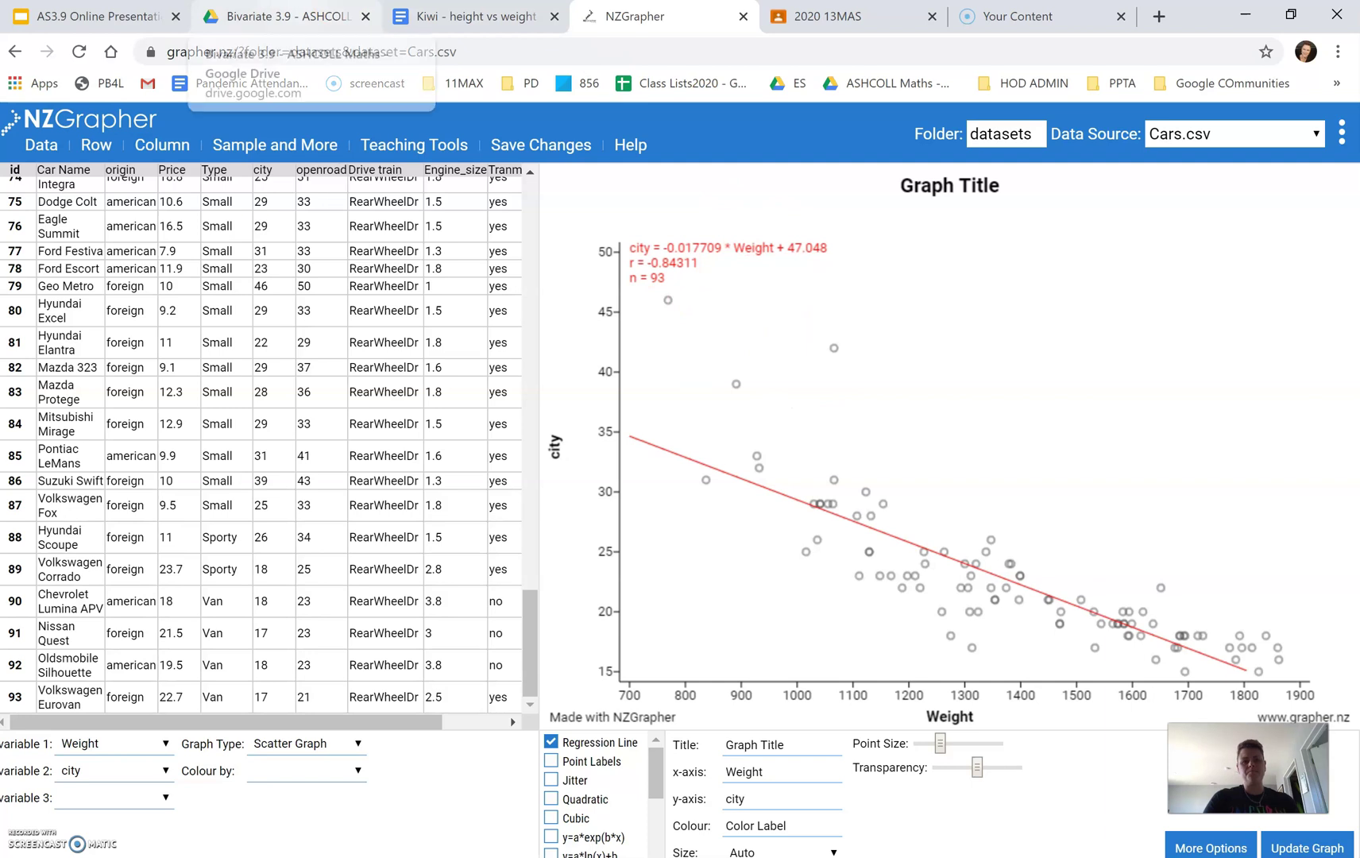
- Return to the AS3.9 lesson slides, then open the 'Kiwi - height vs weight' Google Doc
click(87, 16)
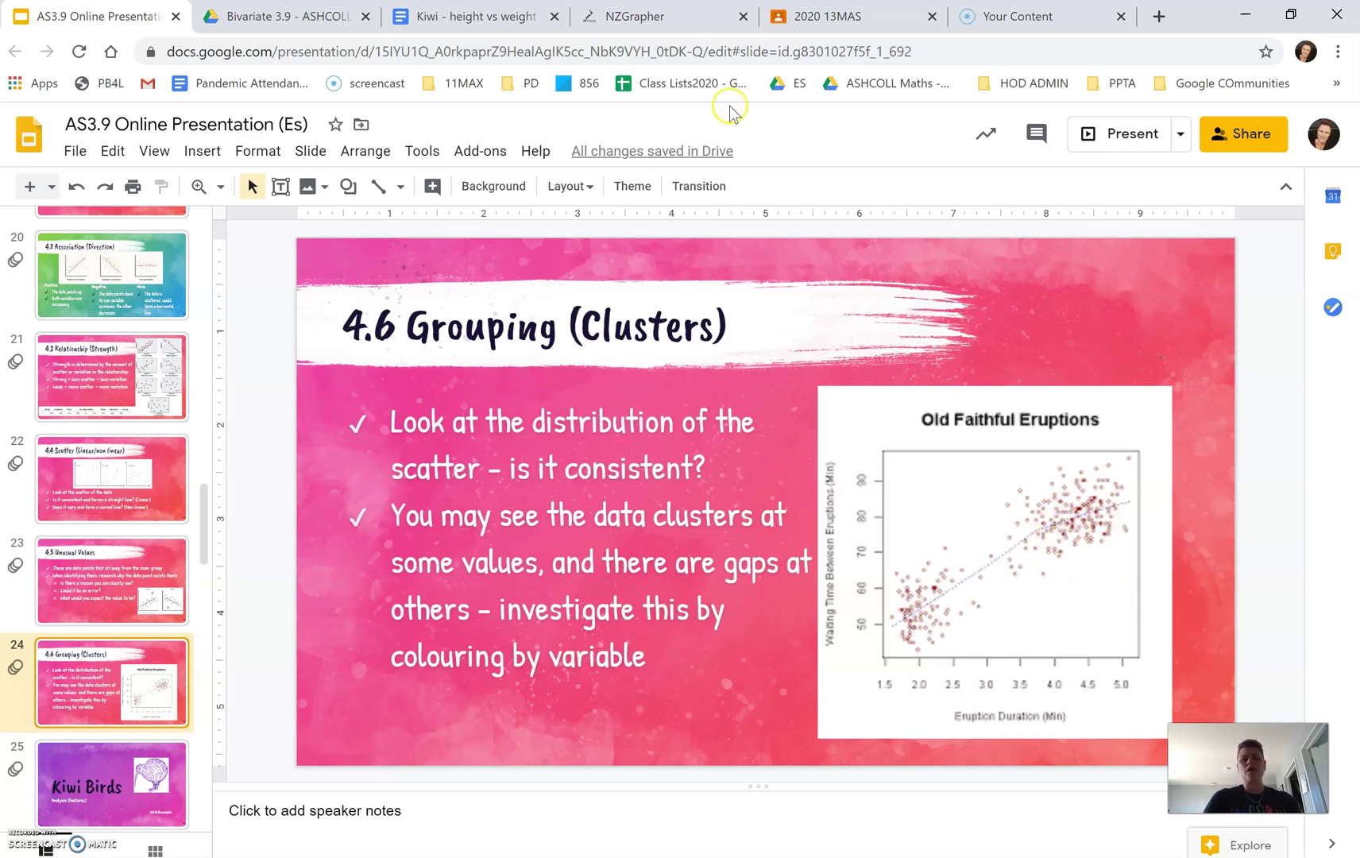
click(471, 19)
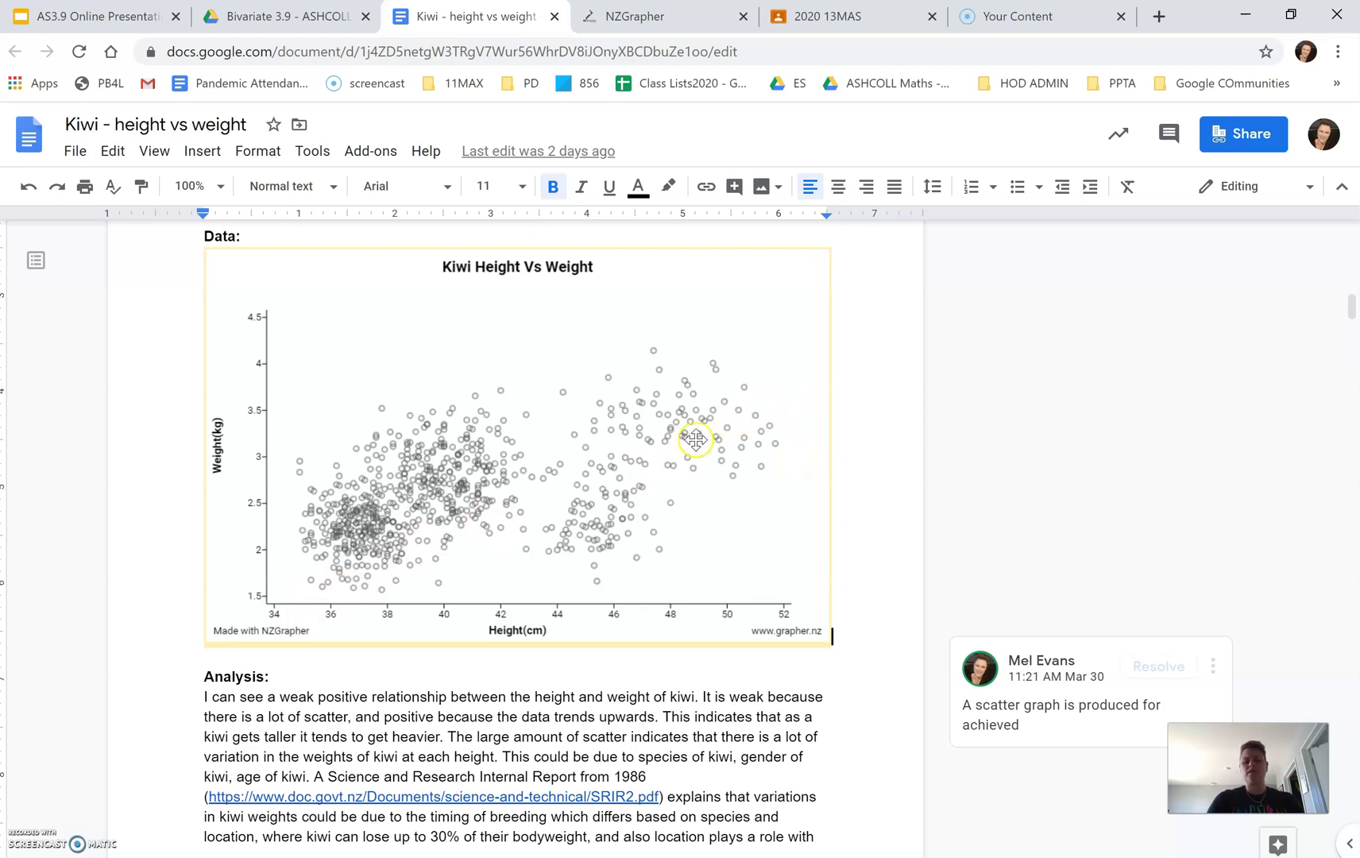
scroll(696, 439, down, 1)
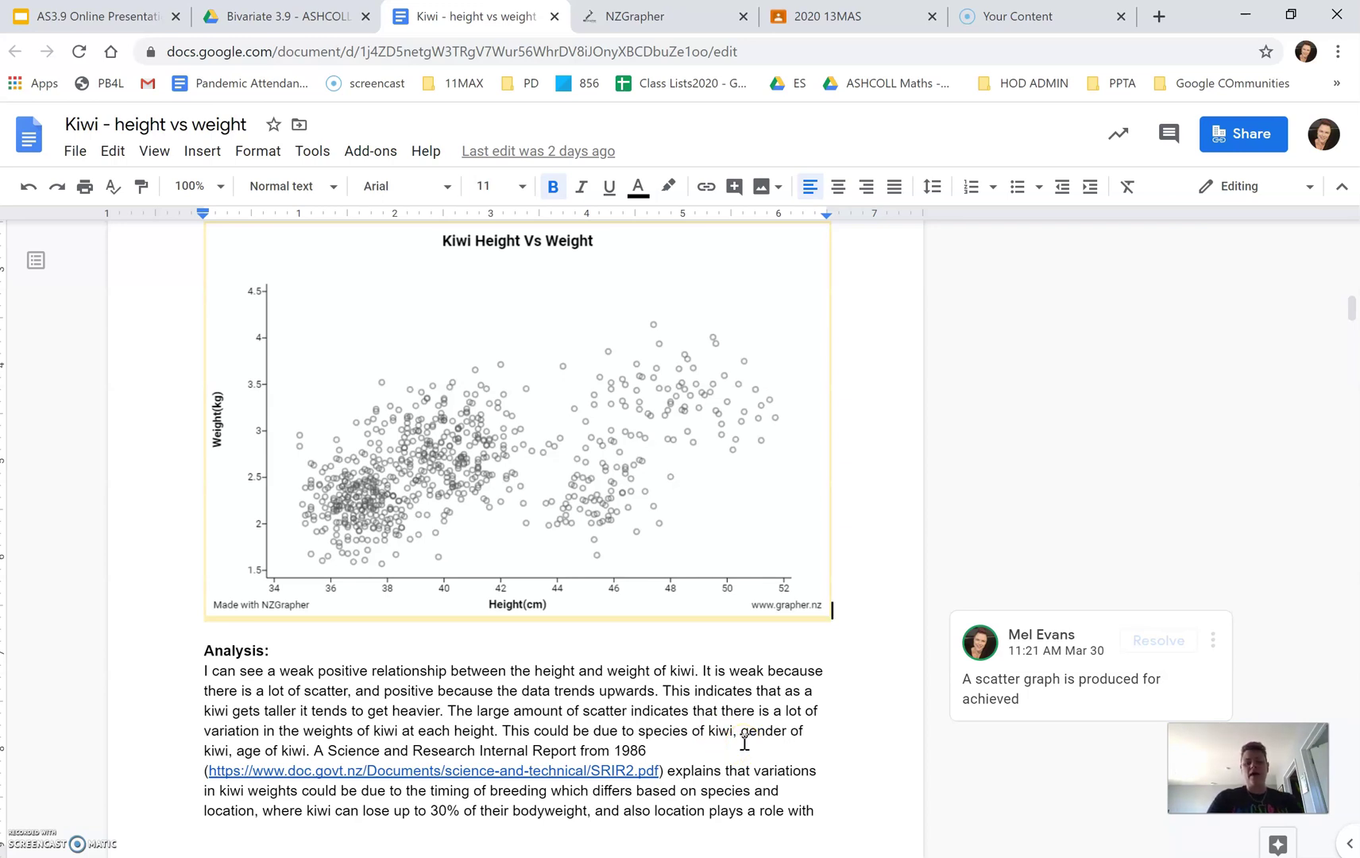
scroll(744, 741, down, 1)
scroll(743, 741, down, 1)
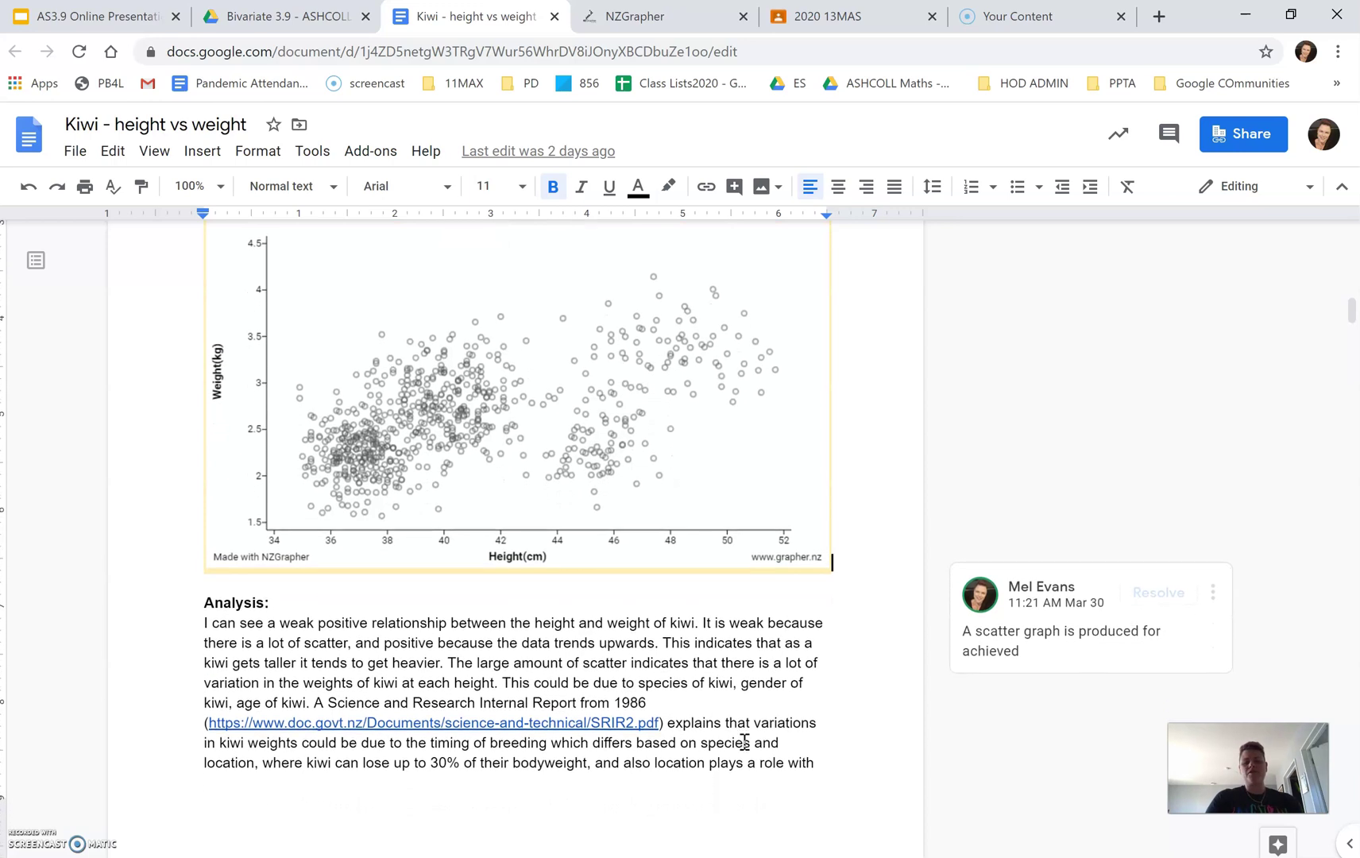
scroll(744, 741, down, 1)
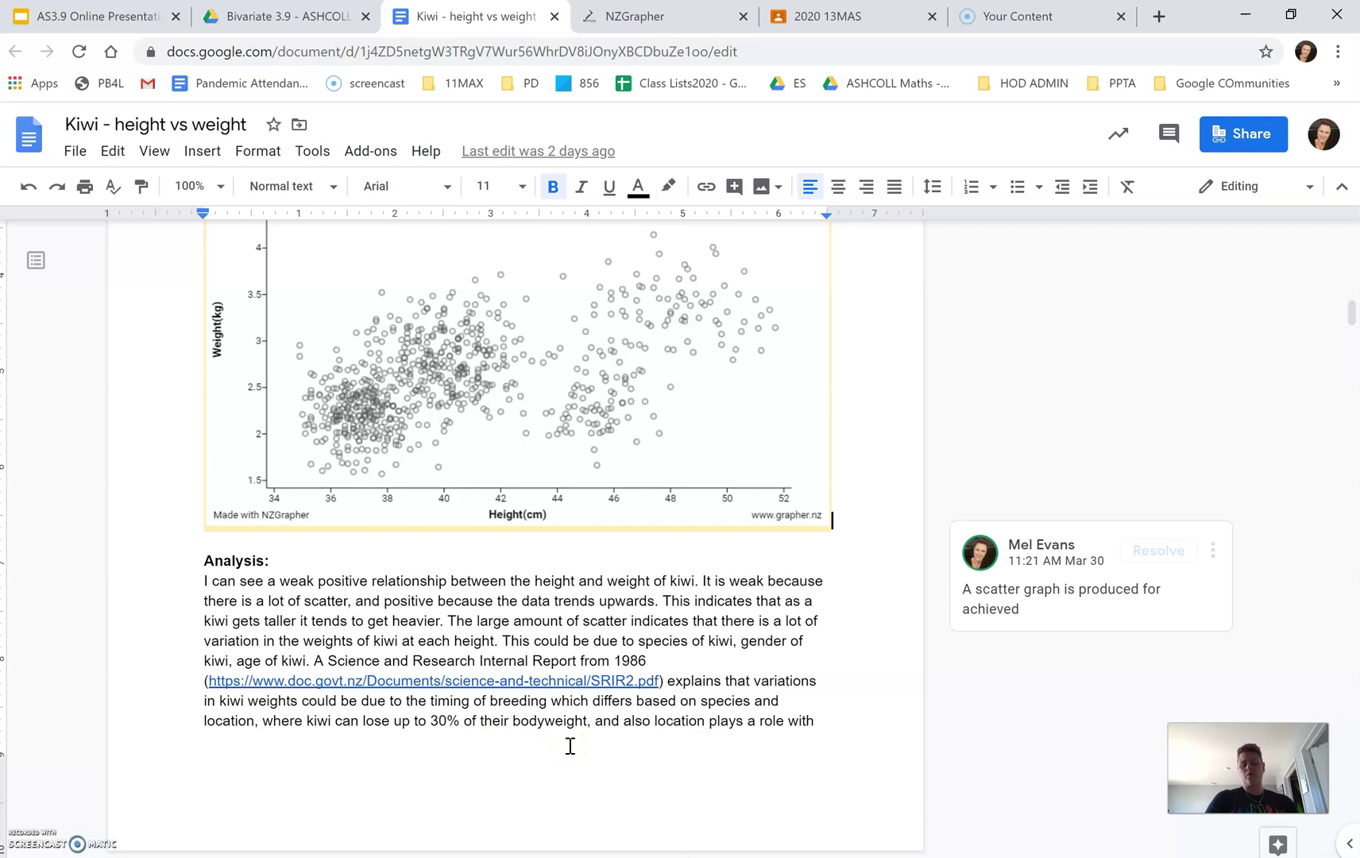
scroll(570, 746, down, 4)
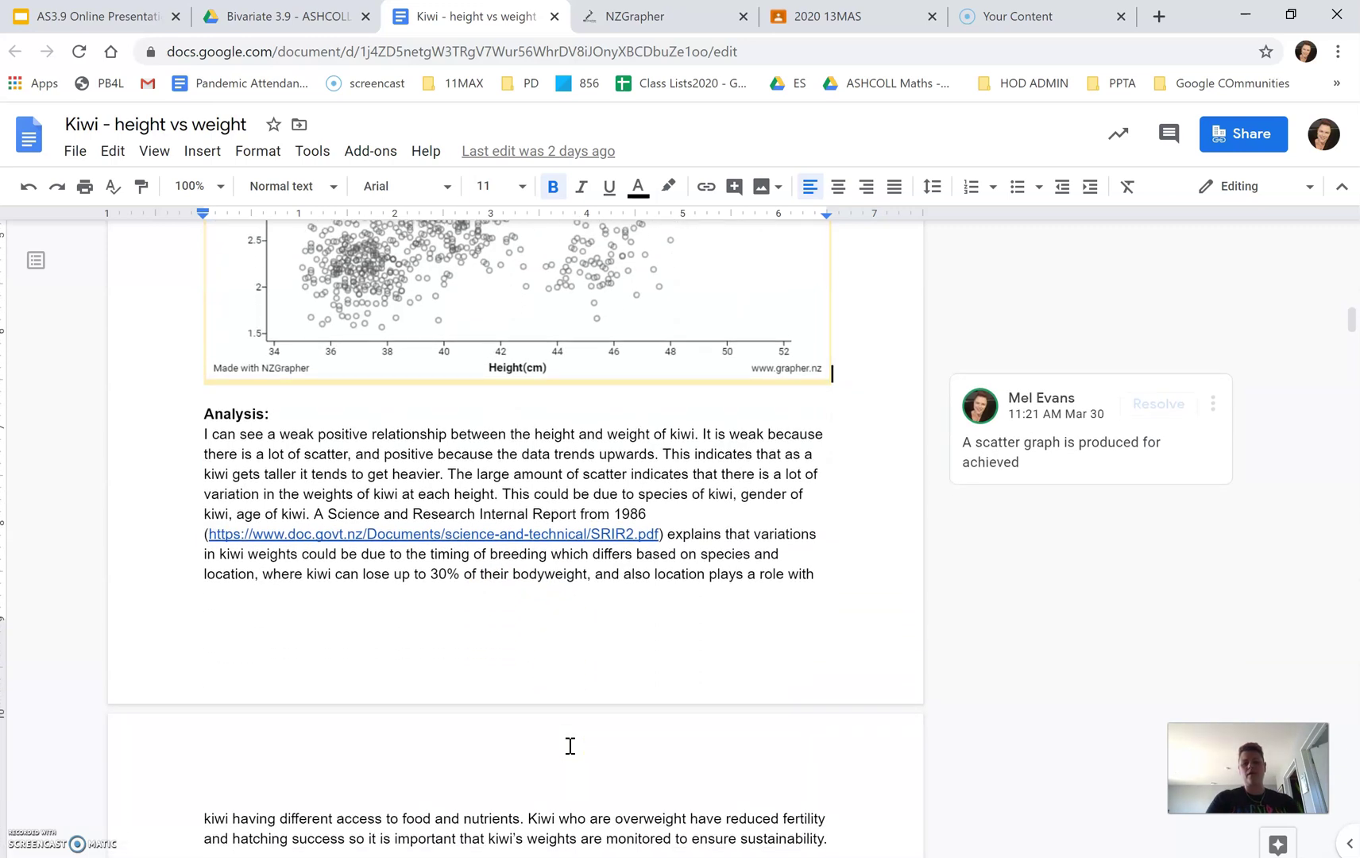
scroll(569, 745, down, 1)
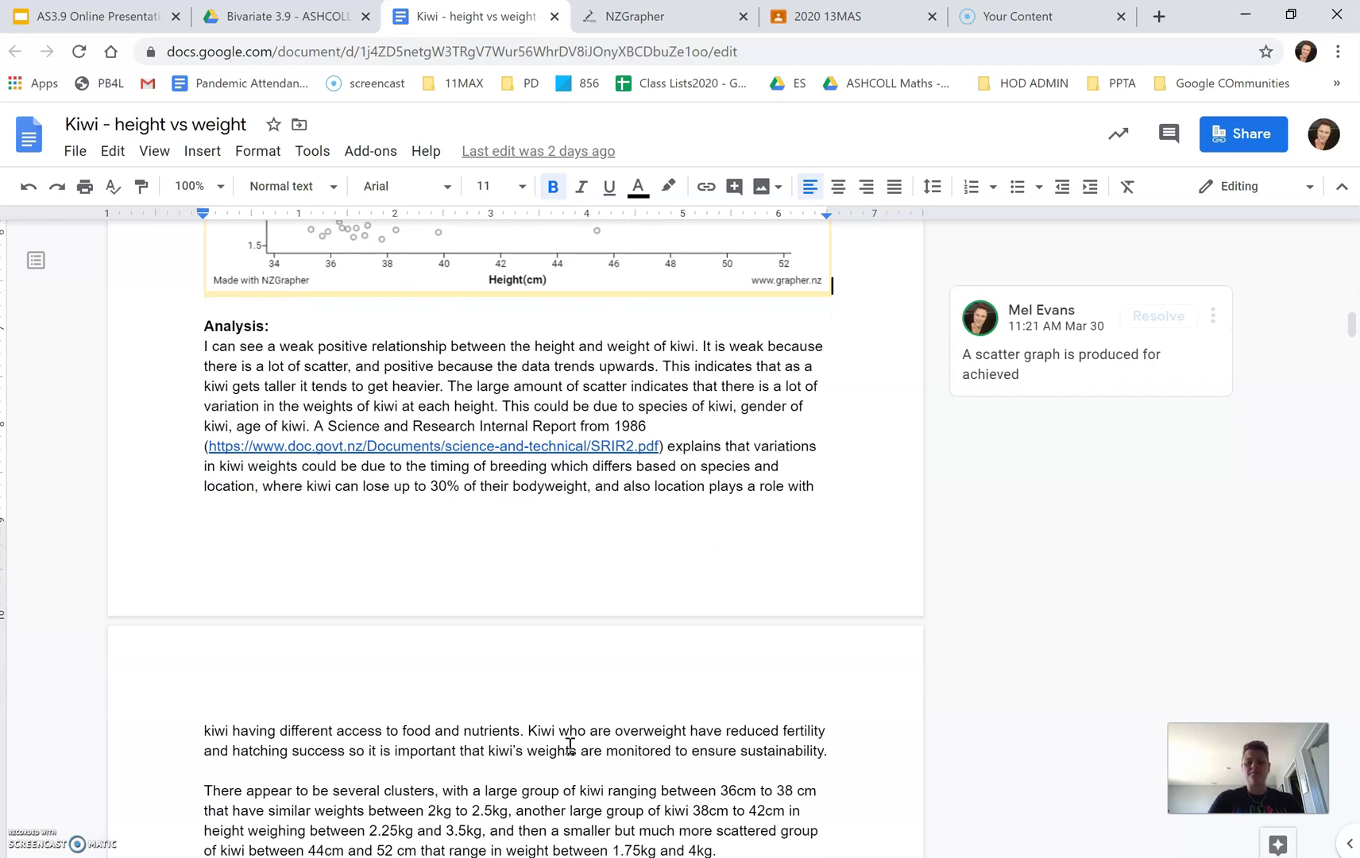
scroll(569, 746, down, 2)
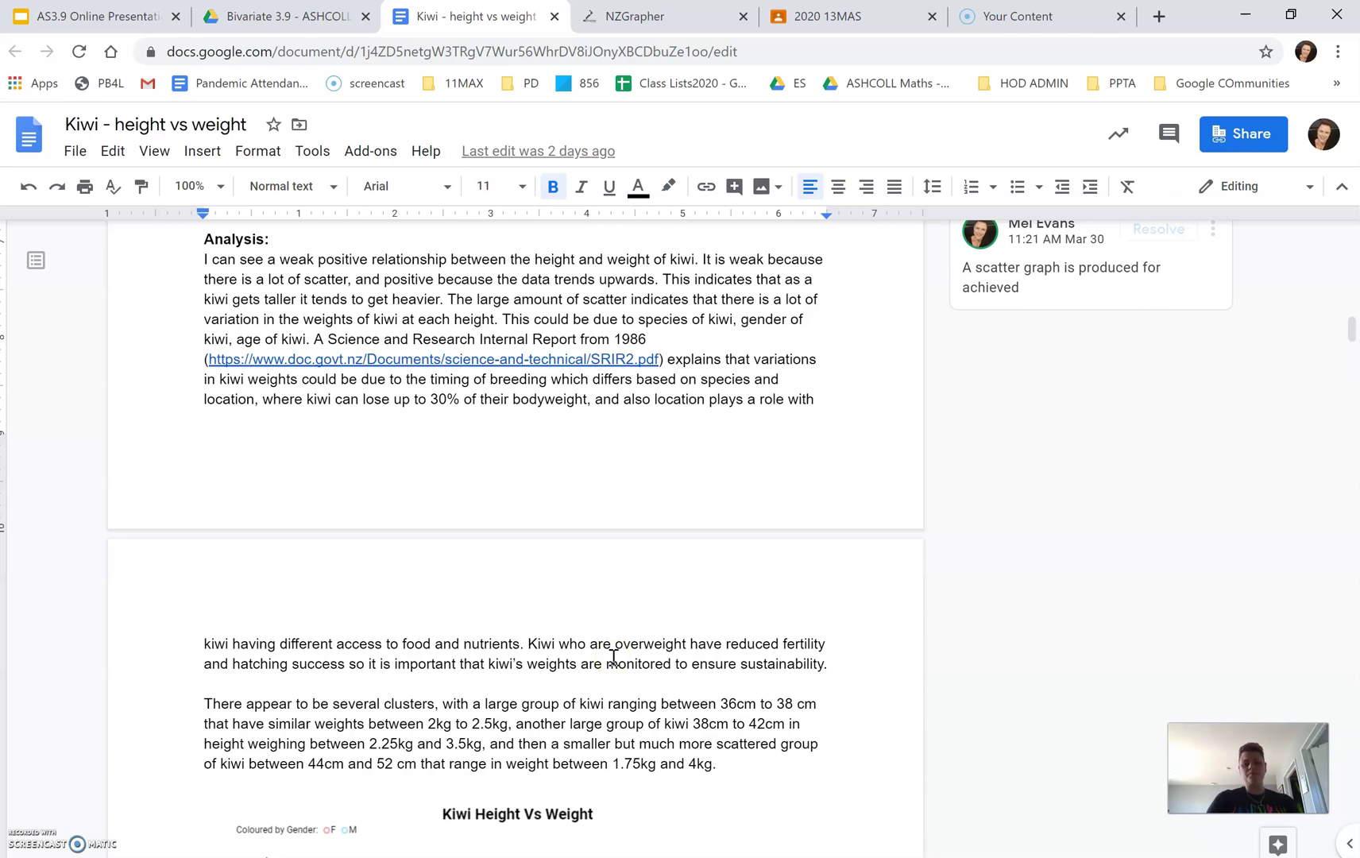
scroll(613, 656, up, 5)
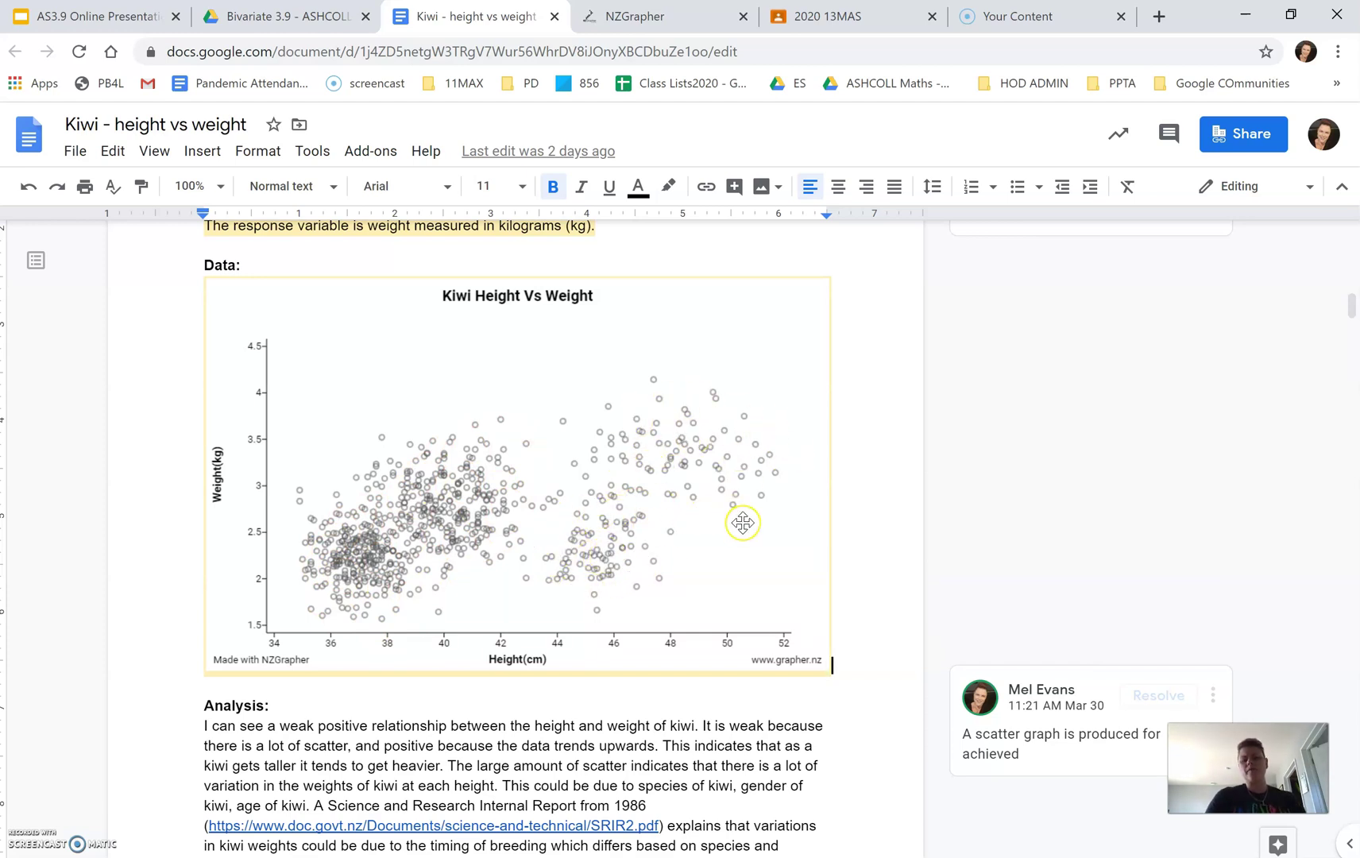
- Load Kiwi.csv as a scatter graph with Height(cm) as variable 1 and Weight(kg) as variable 2
click(656, 21)
click(1258, 135)
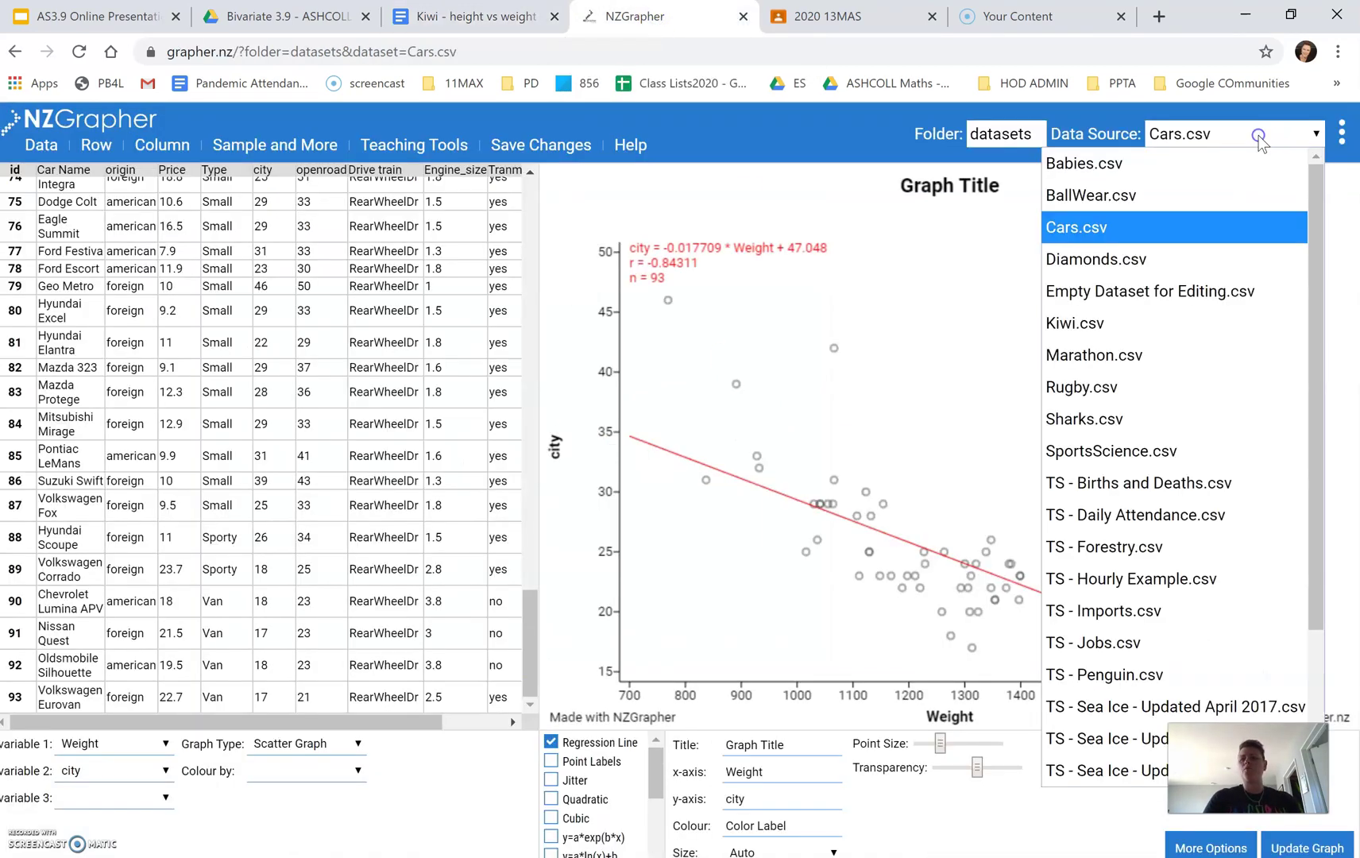
click(1258, 135)
click(1258, 135)
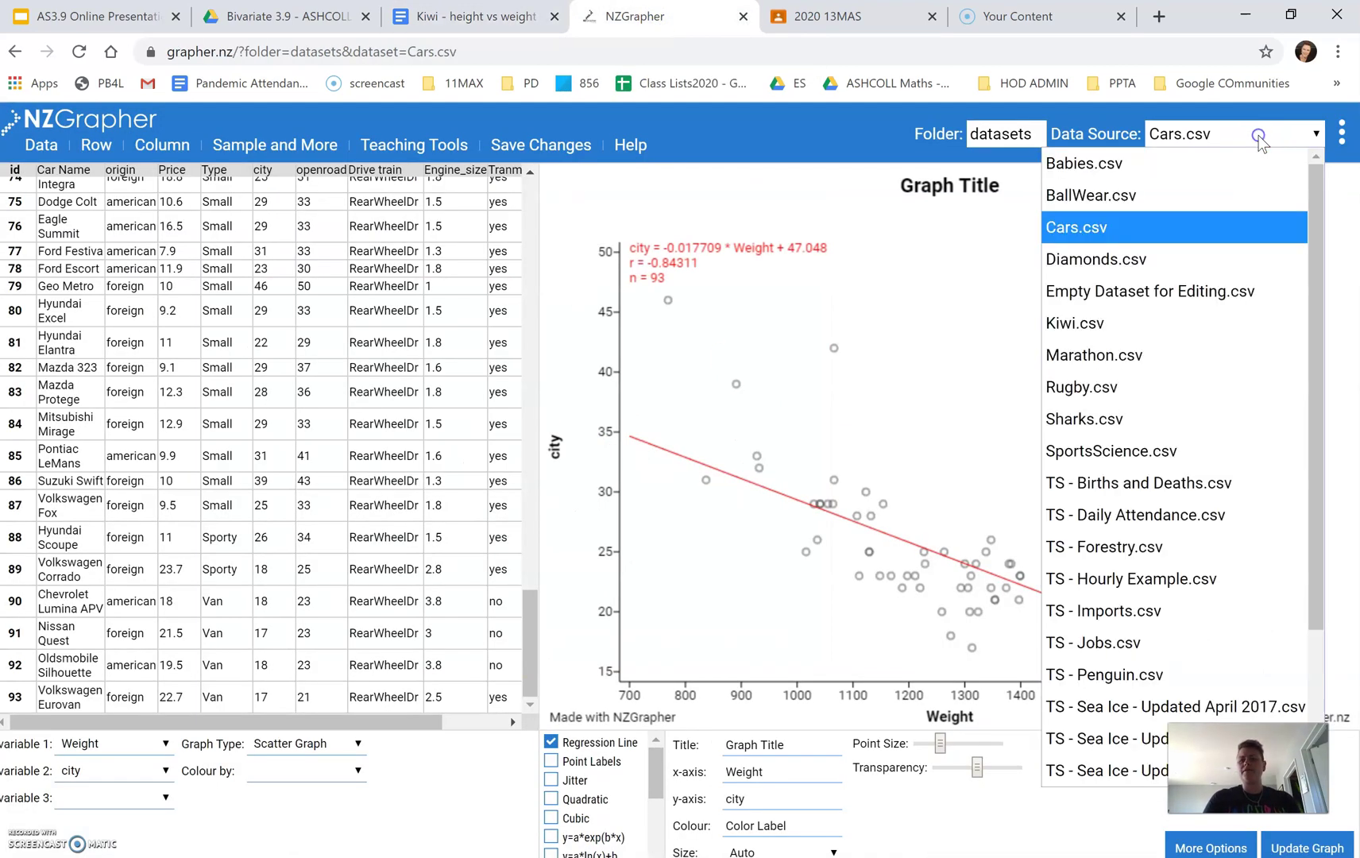
click(1132, 322)
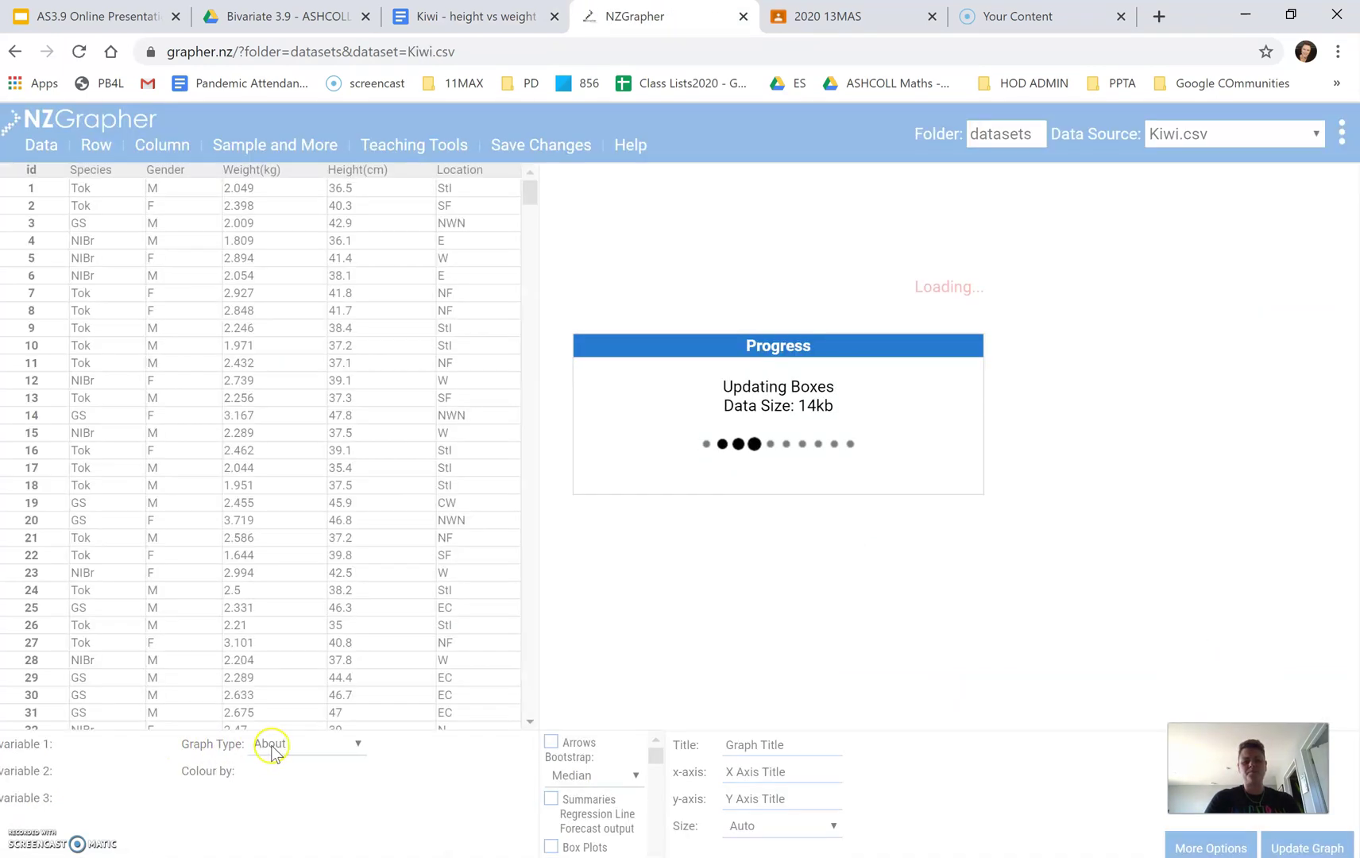
click(283, 749)
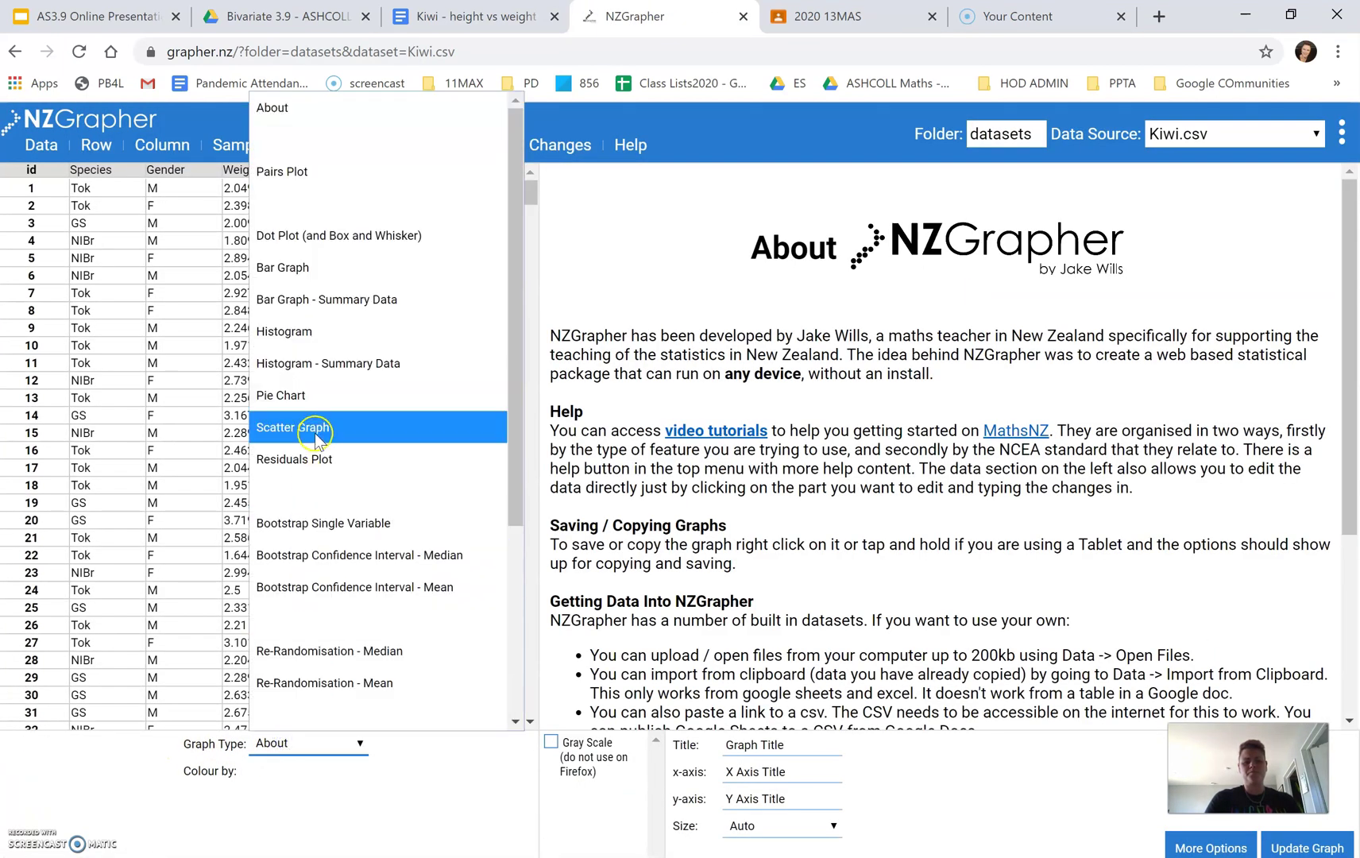
click(303, 433)
click(113, 743)
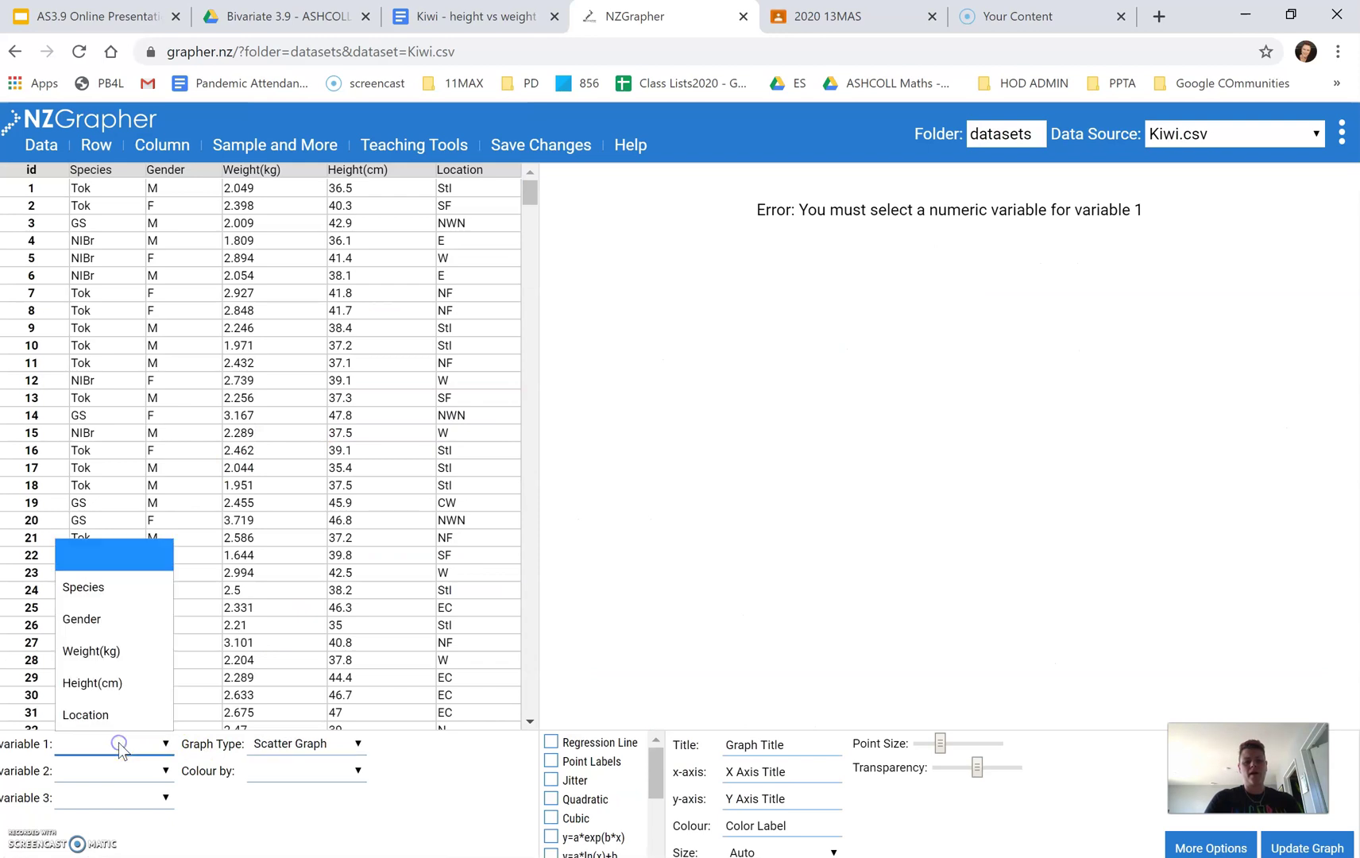
click(93, 683)
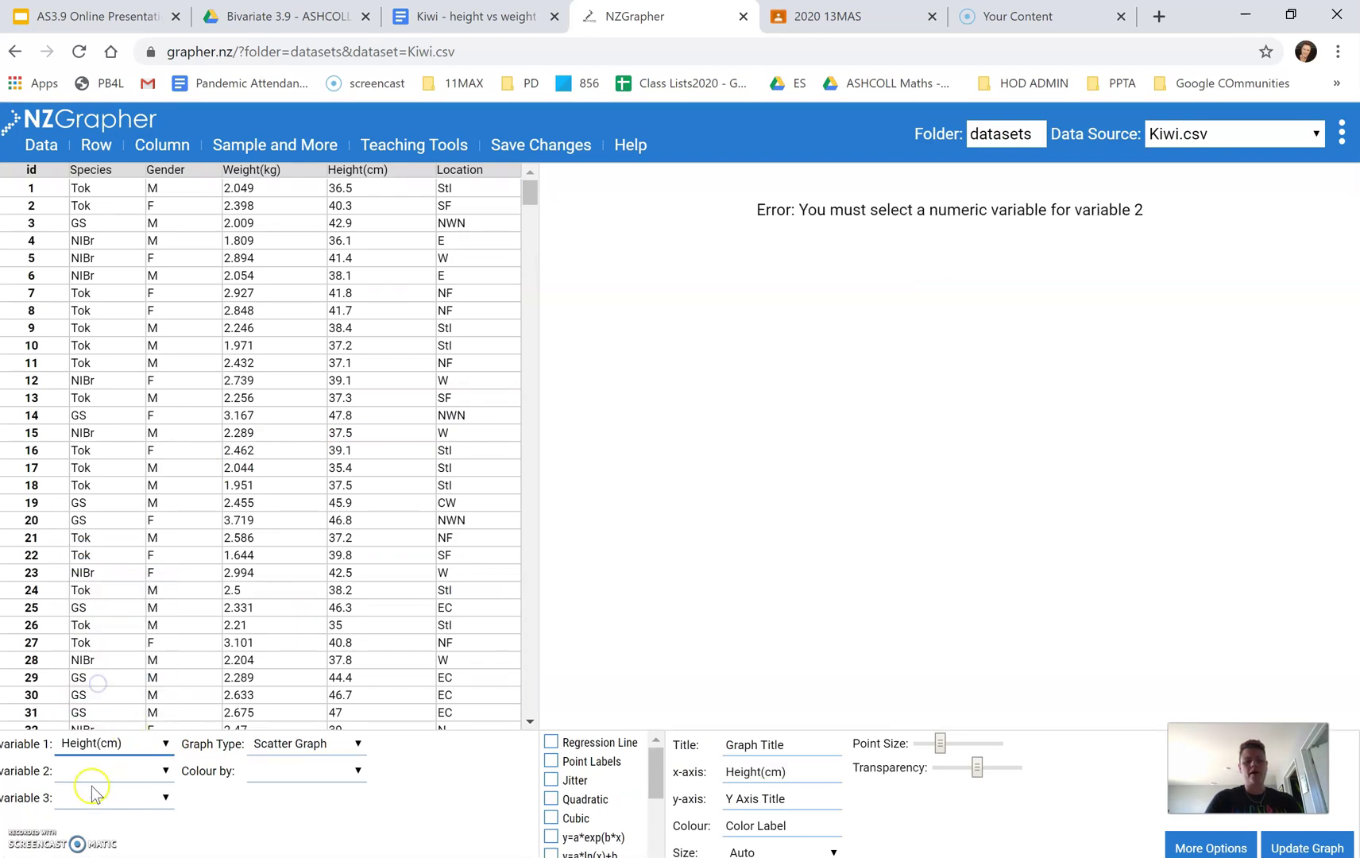
click(91, 770)
click(106, 682)
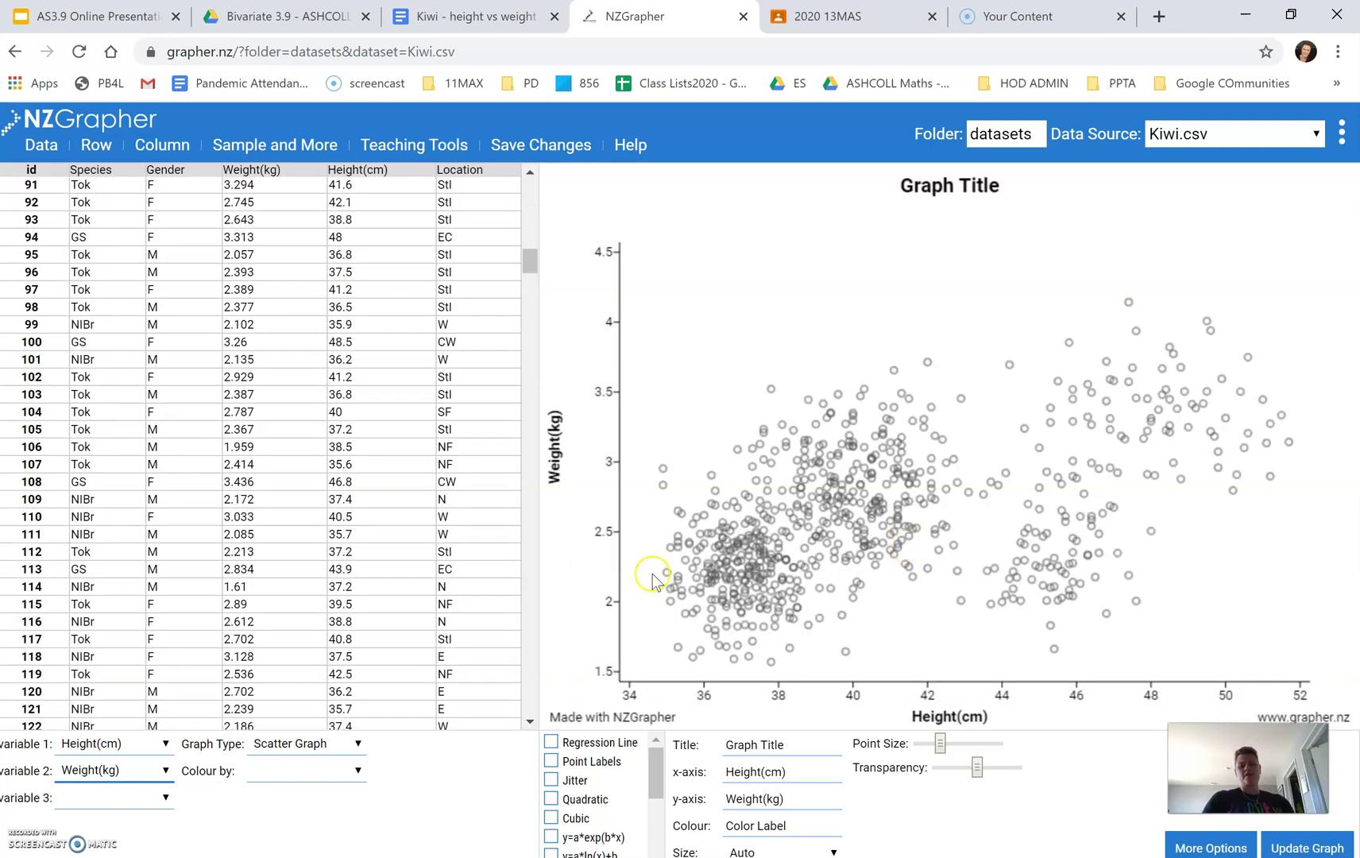
- Title the graph 'Kiwi Height Vs Weight' and redraw it with Update Graph
mouse_move(939, 518)
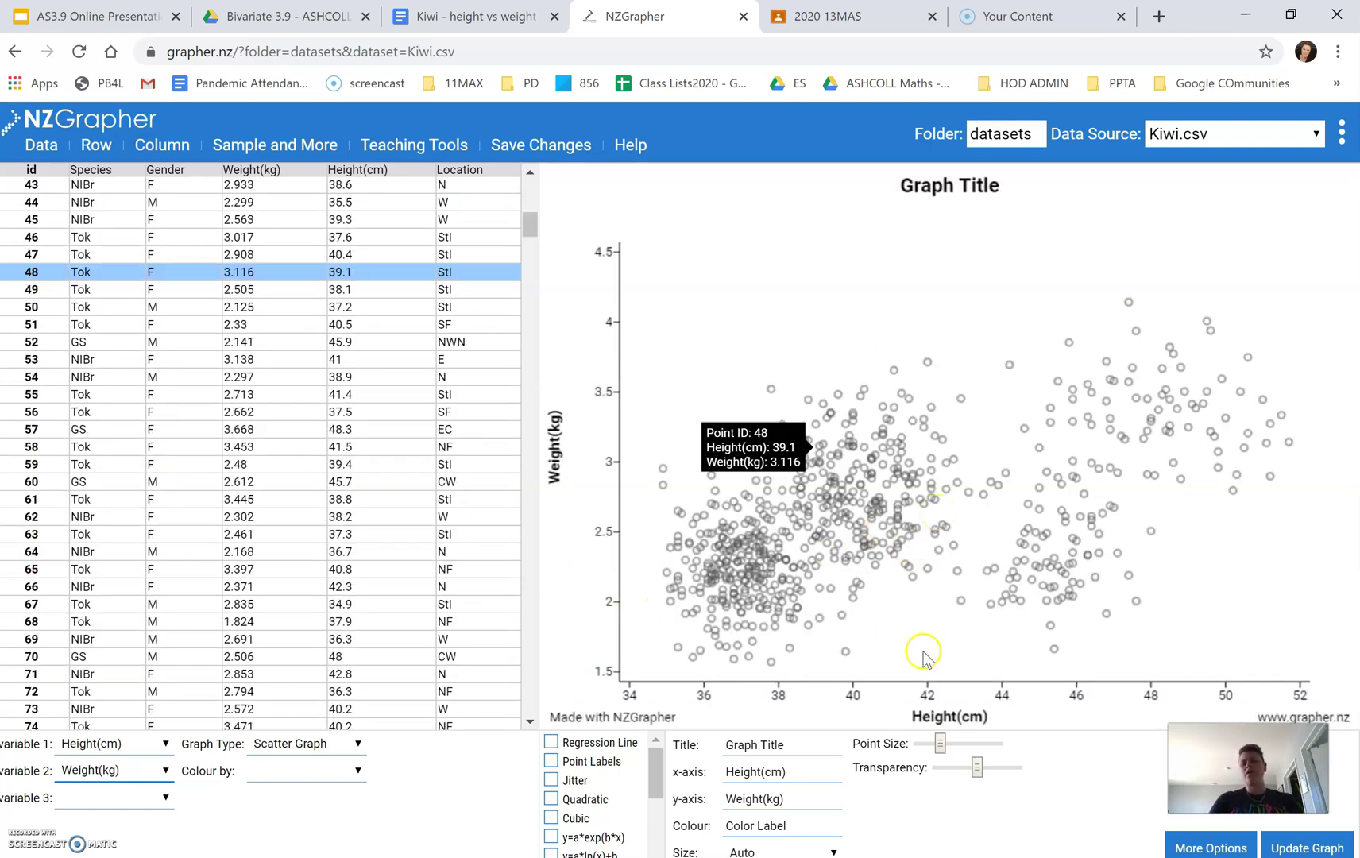
click(783, 744)
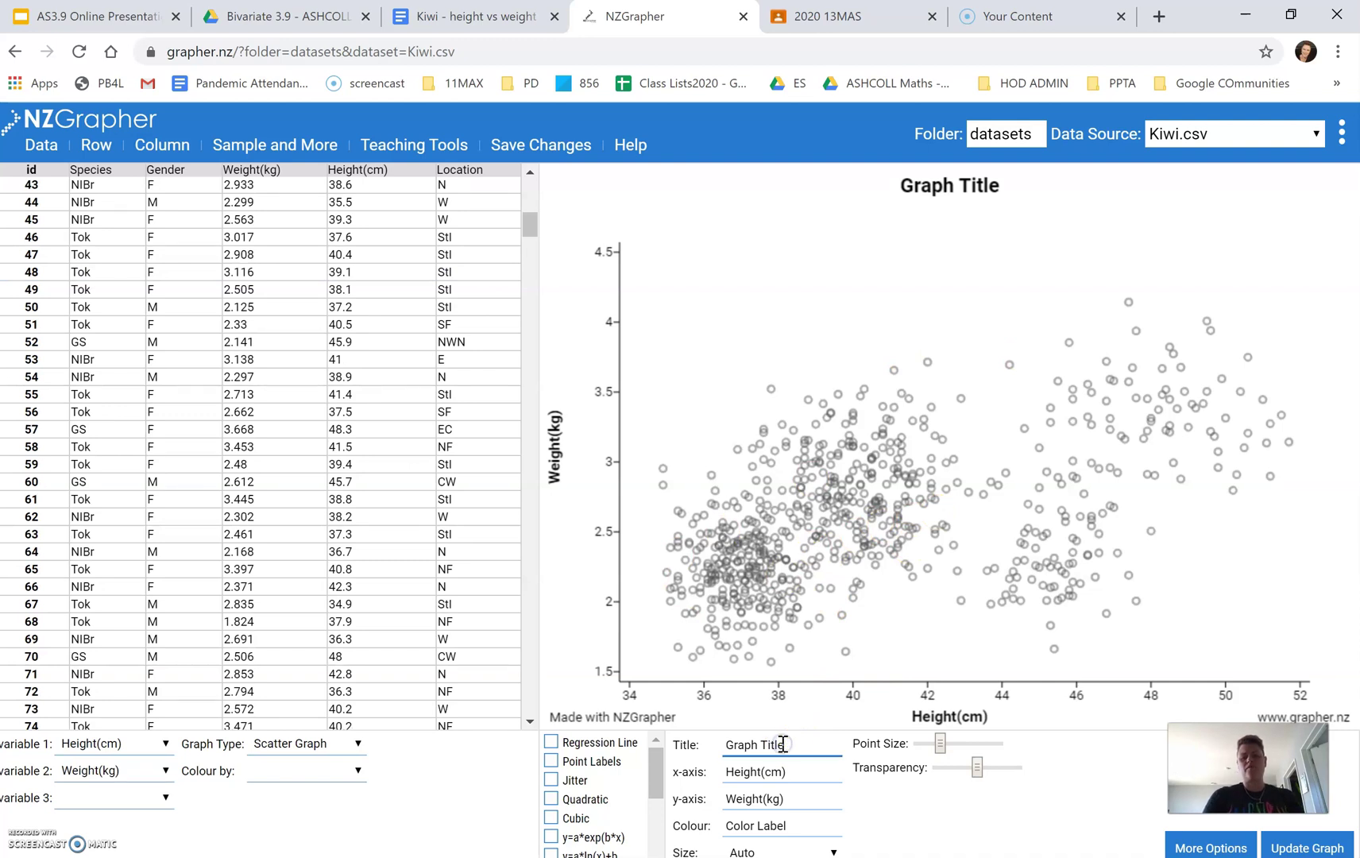
drag(783, 743, 696, 750)
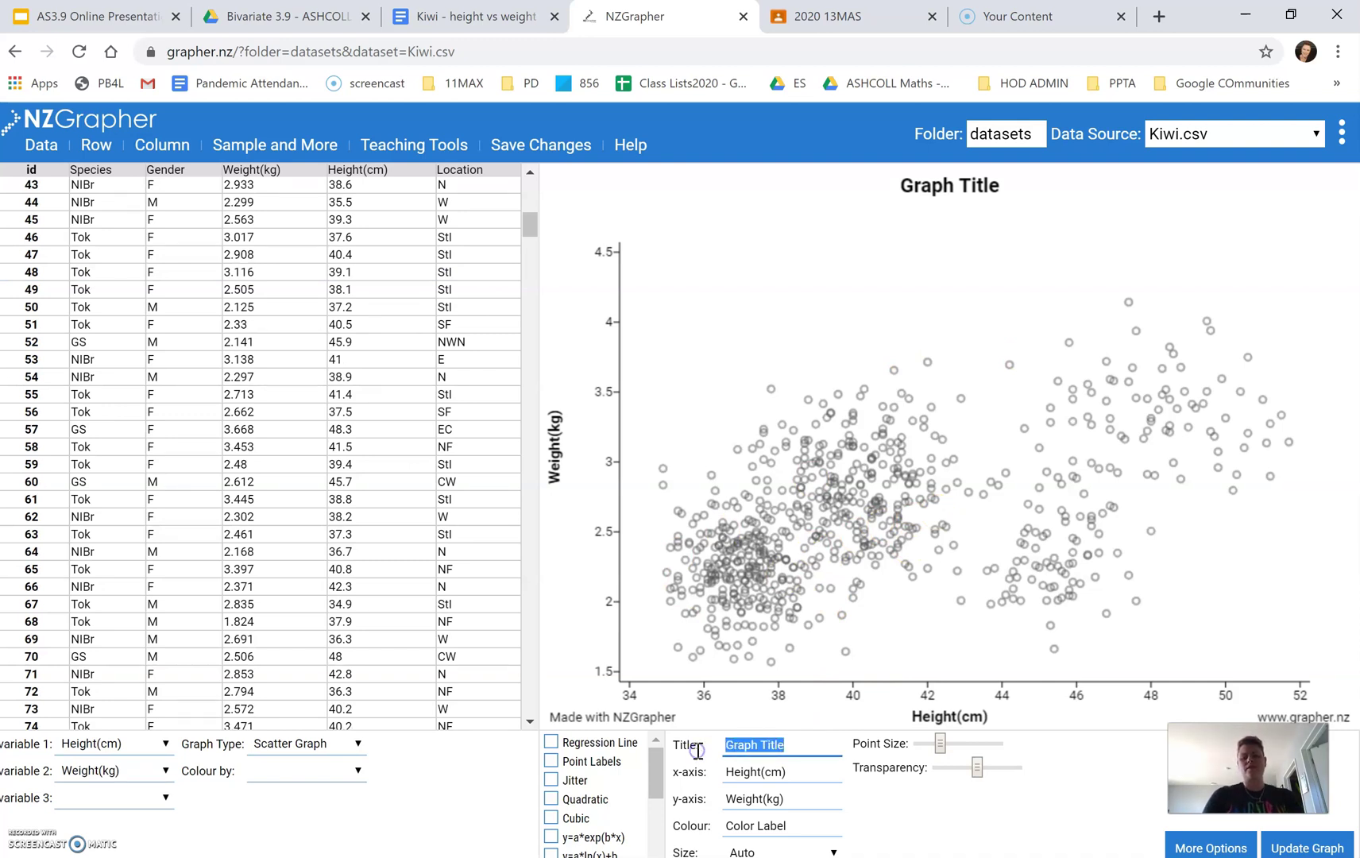
text(kiwi)
click(817, 778)
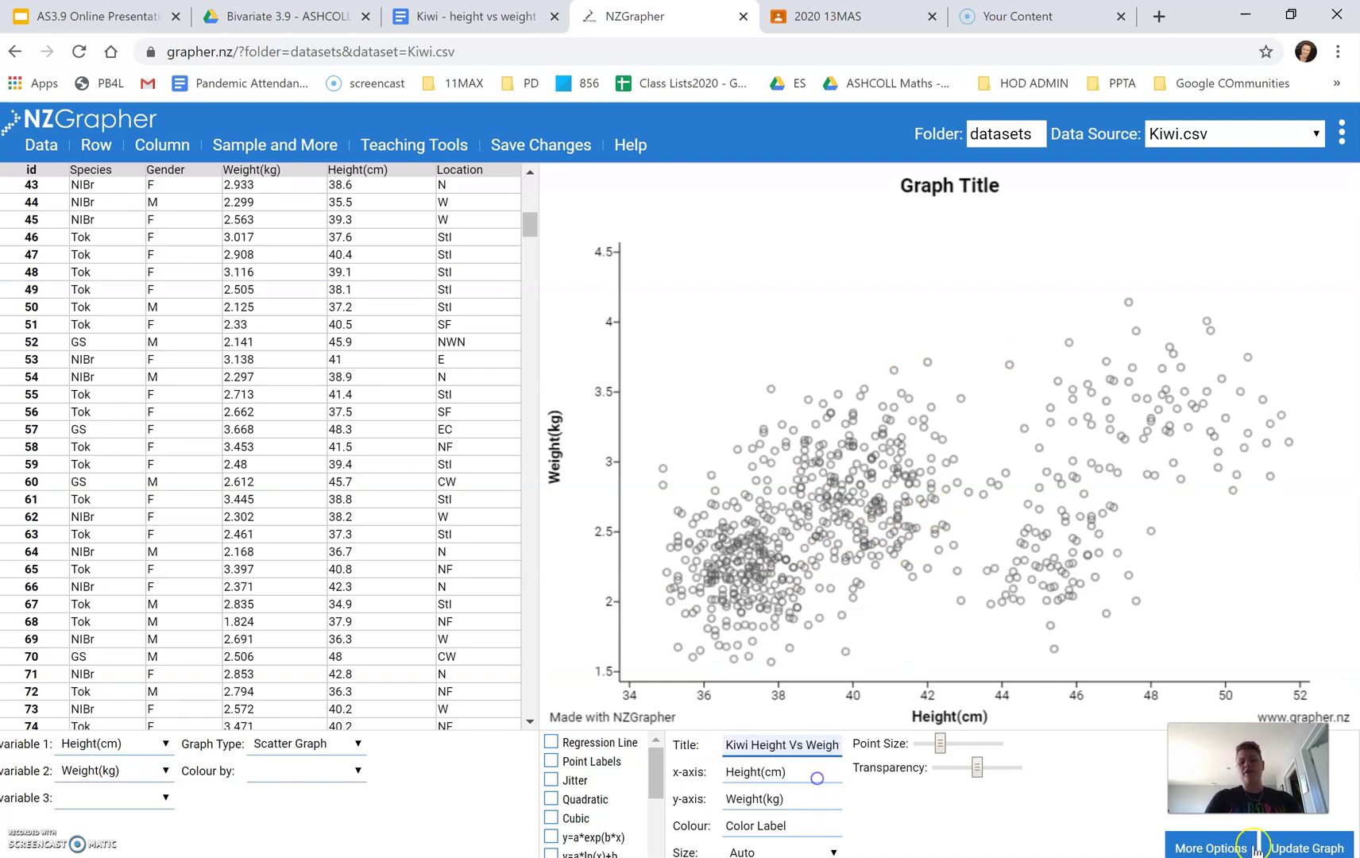
click(1302, 848)
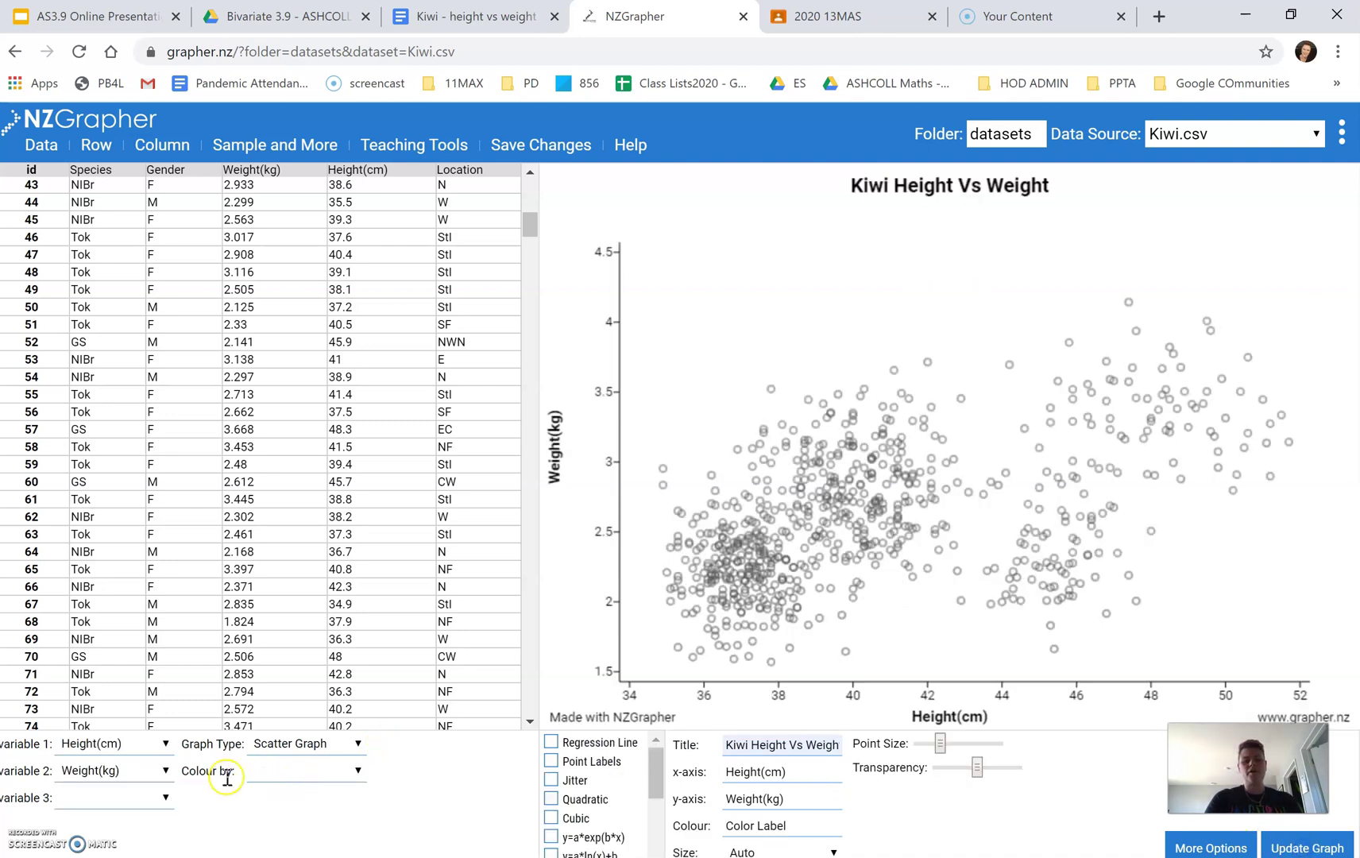
- Colour the kiwi points by Gender, then Location, and finally by Species
click(292, 773)
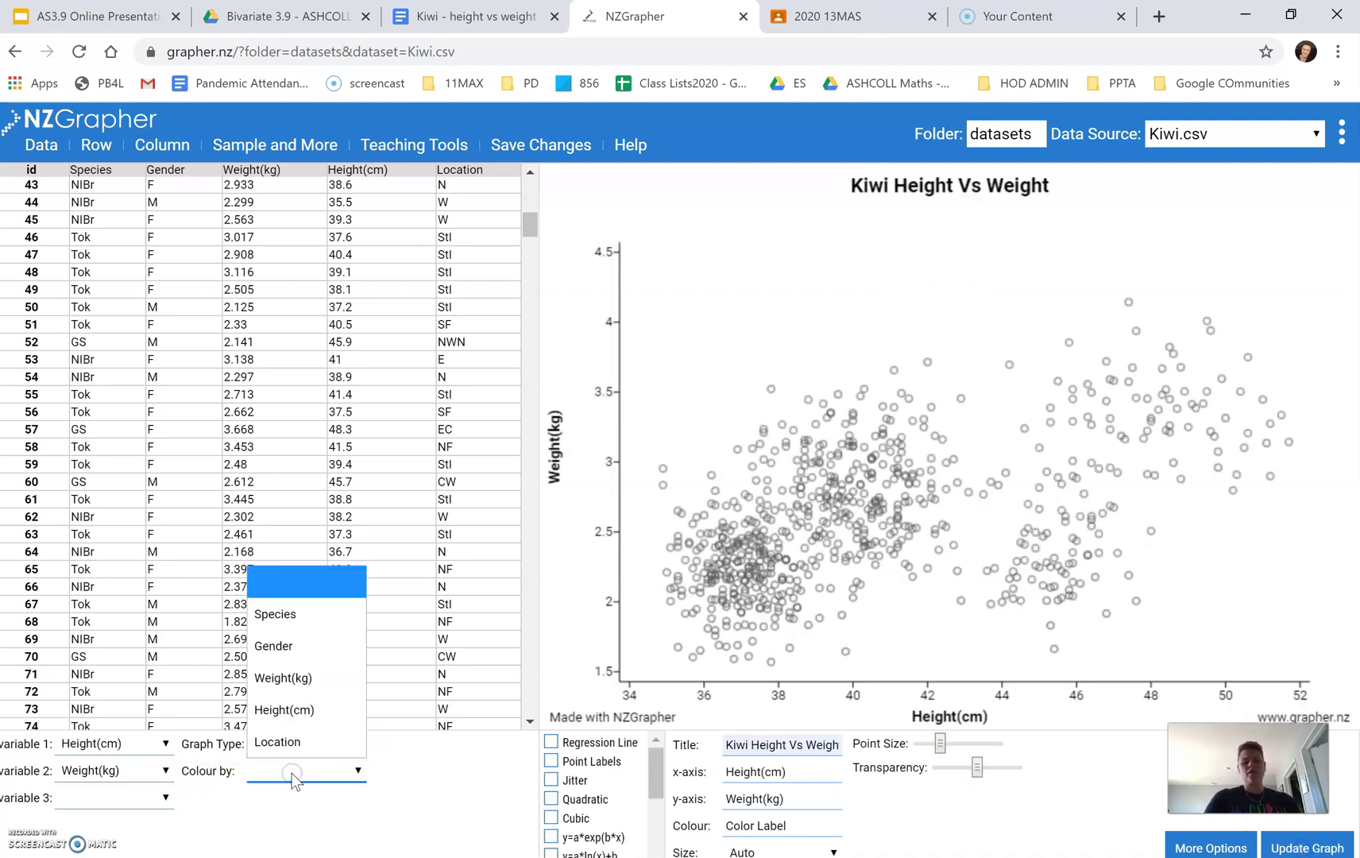
click(274, 645)
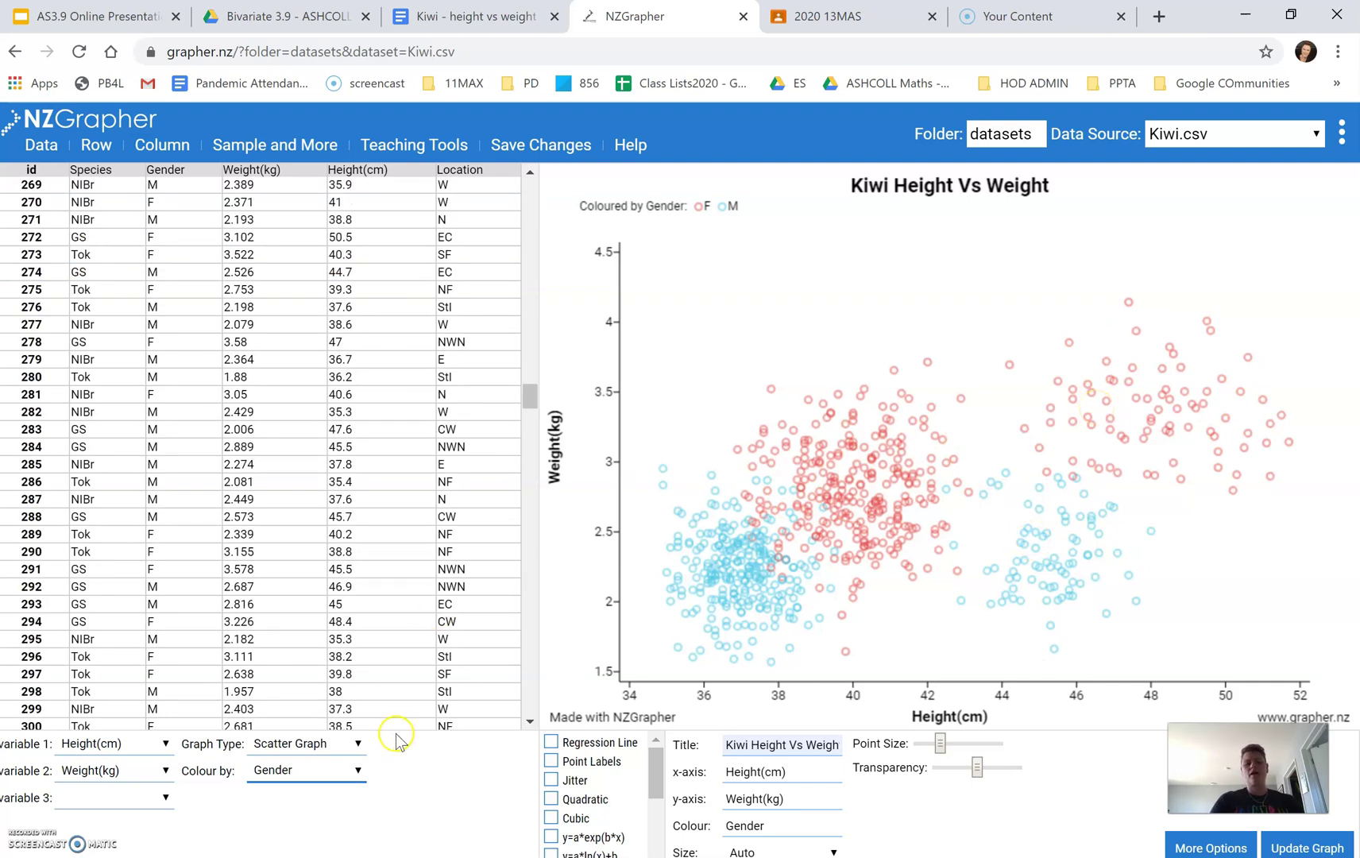
click(297, 781)
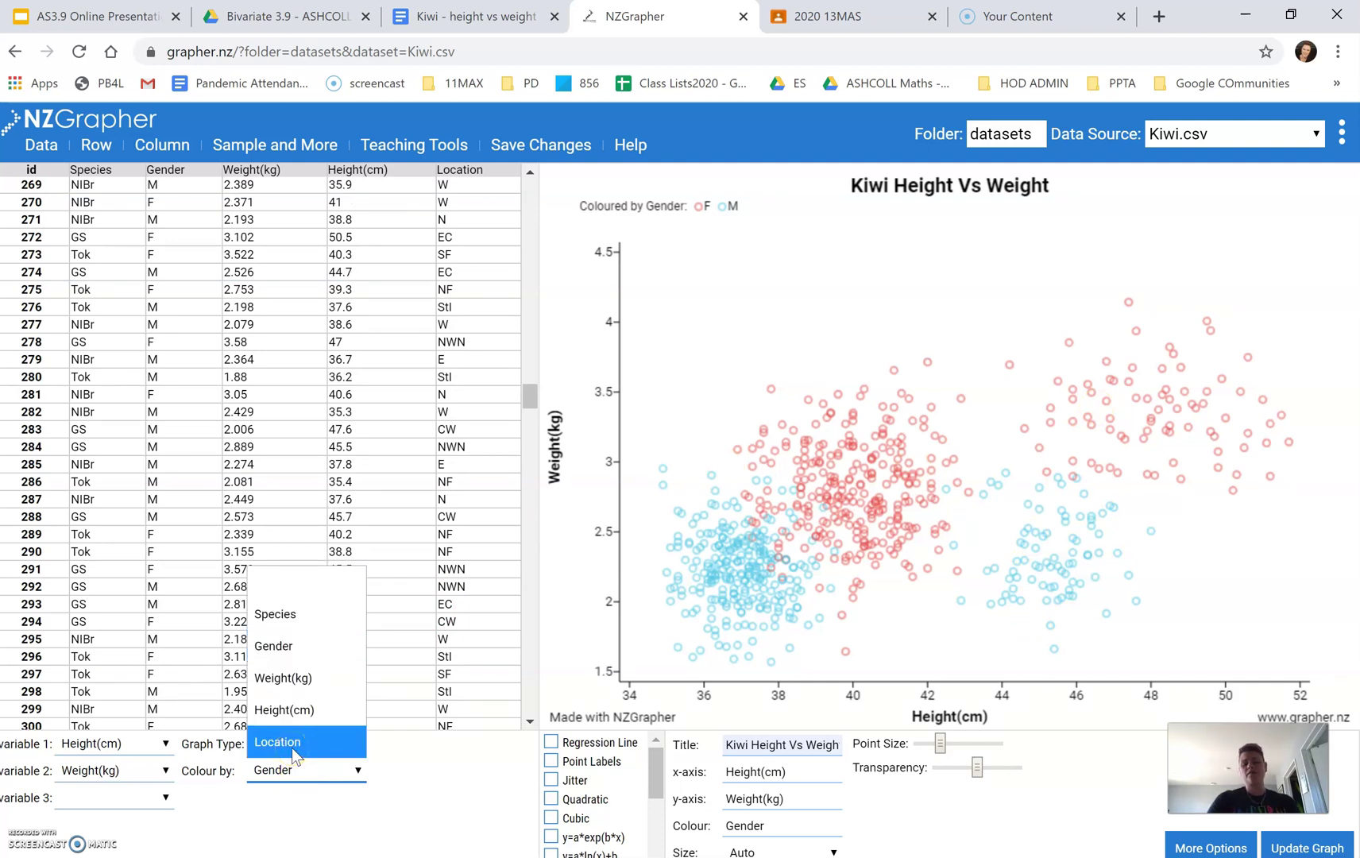
click(293, 747)
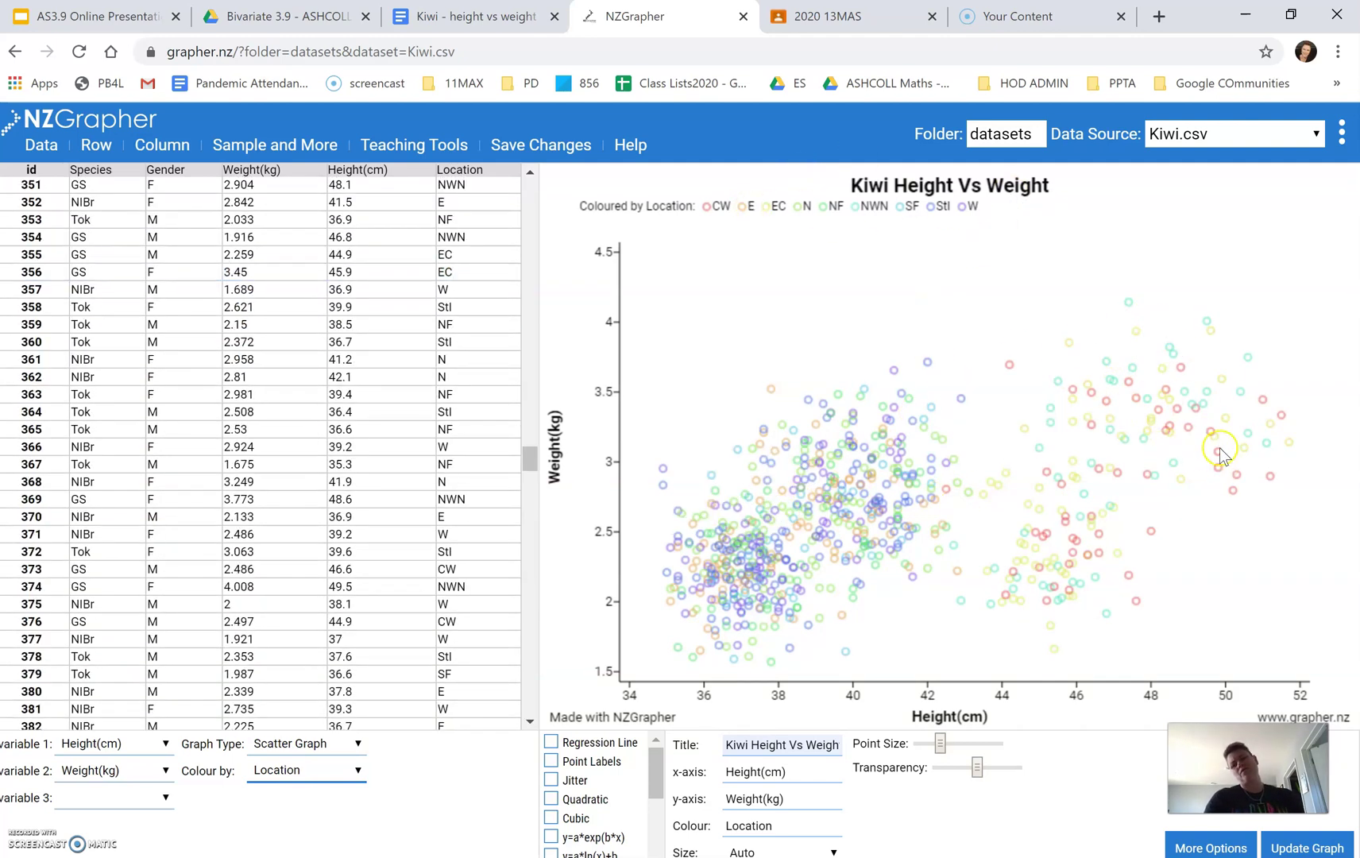
click(286, 775)
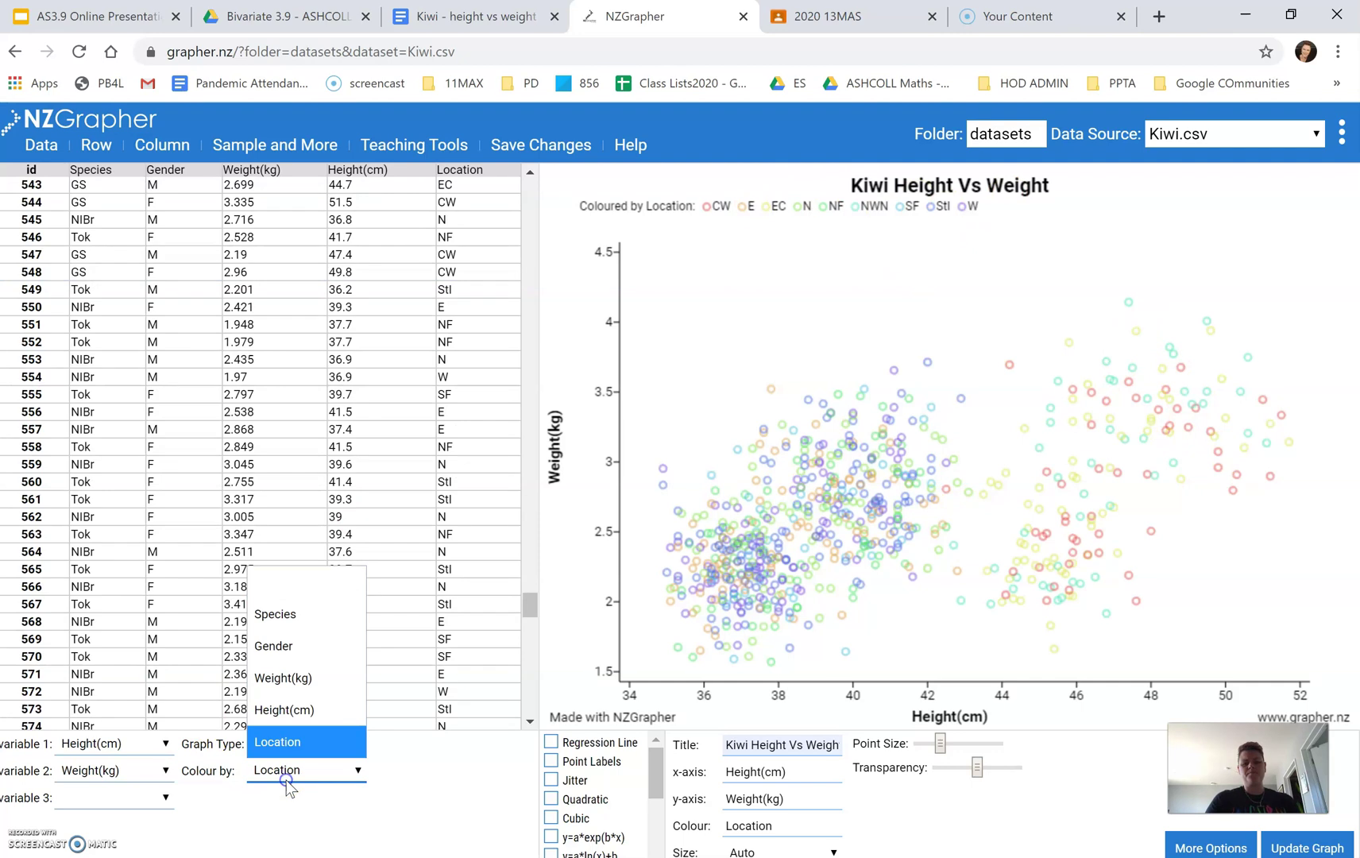
click(288, 612)
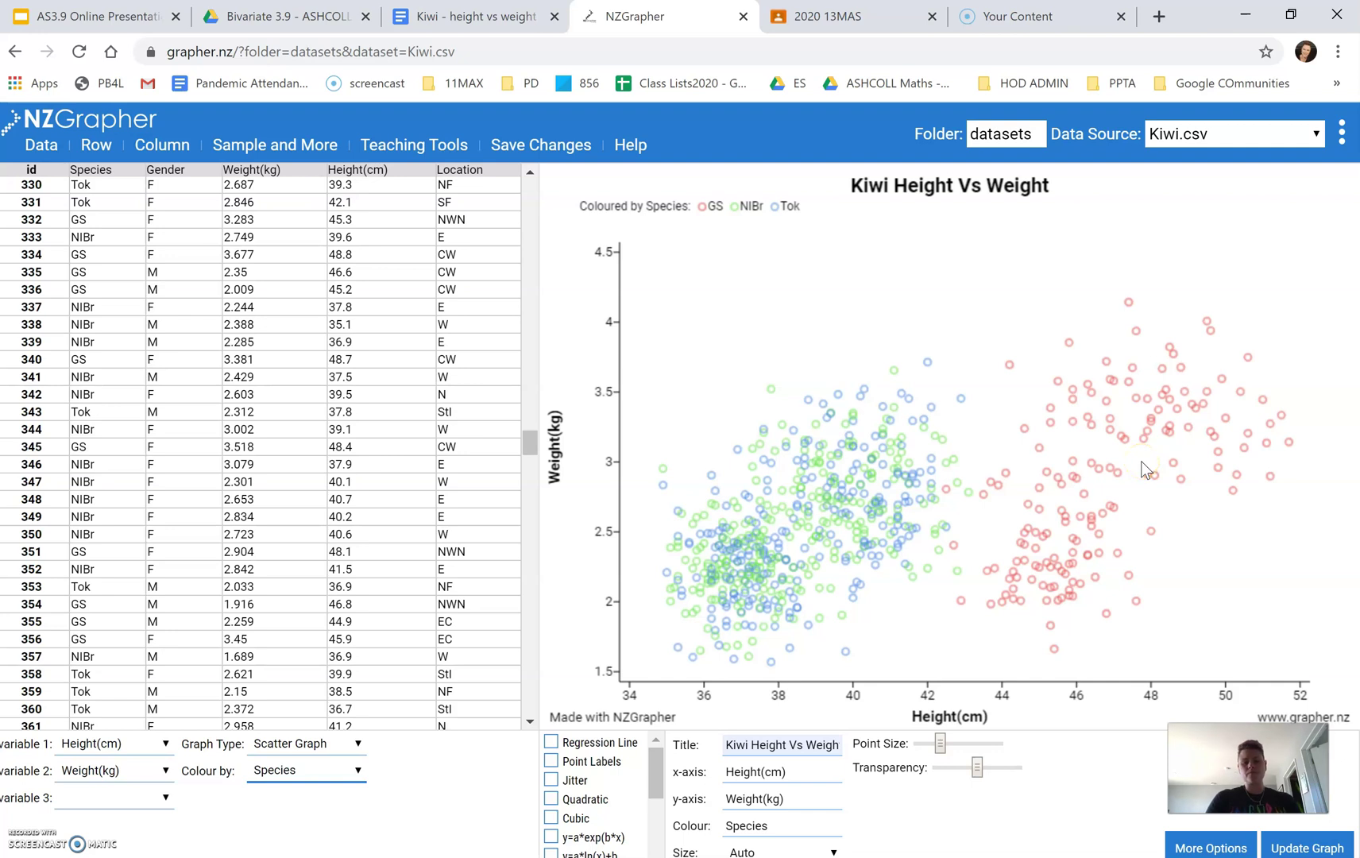
- Scroll through the kiwi doc's analysis and coloured graphs, then go back to slide 24
click(487, 16)
scroll(671, 517, down, 1)
scroll(672, 517, down, 9)
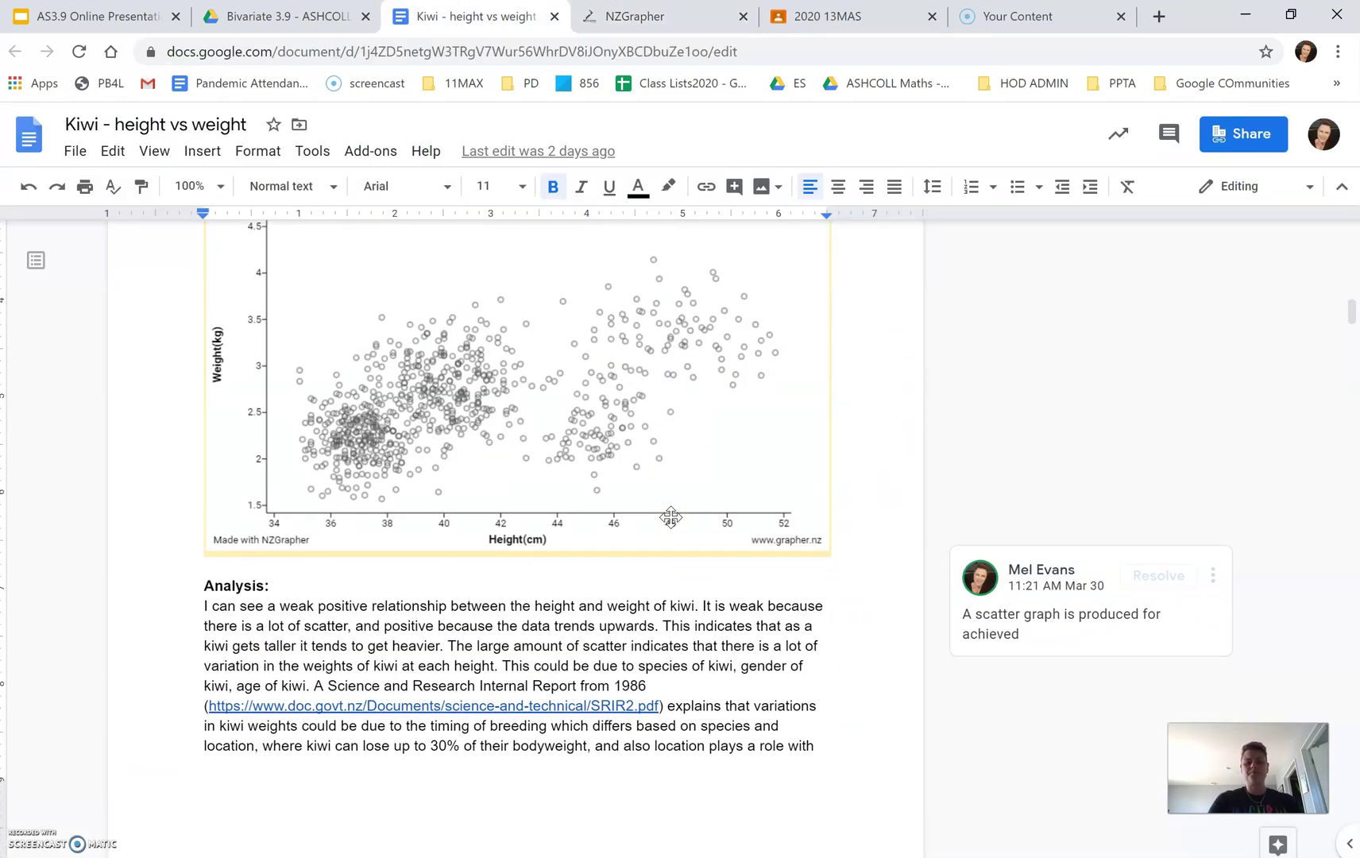
scroll(671, 517, down, 2)
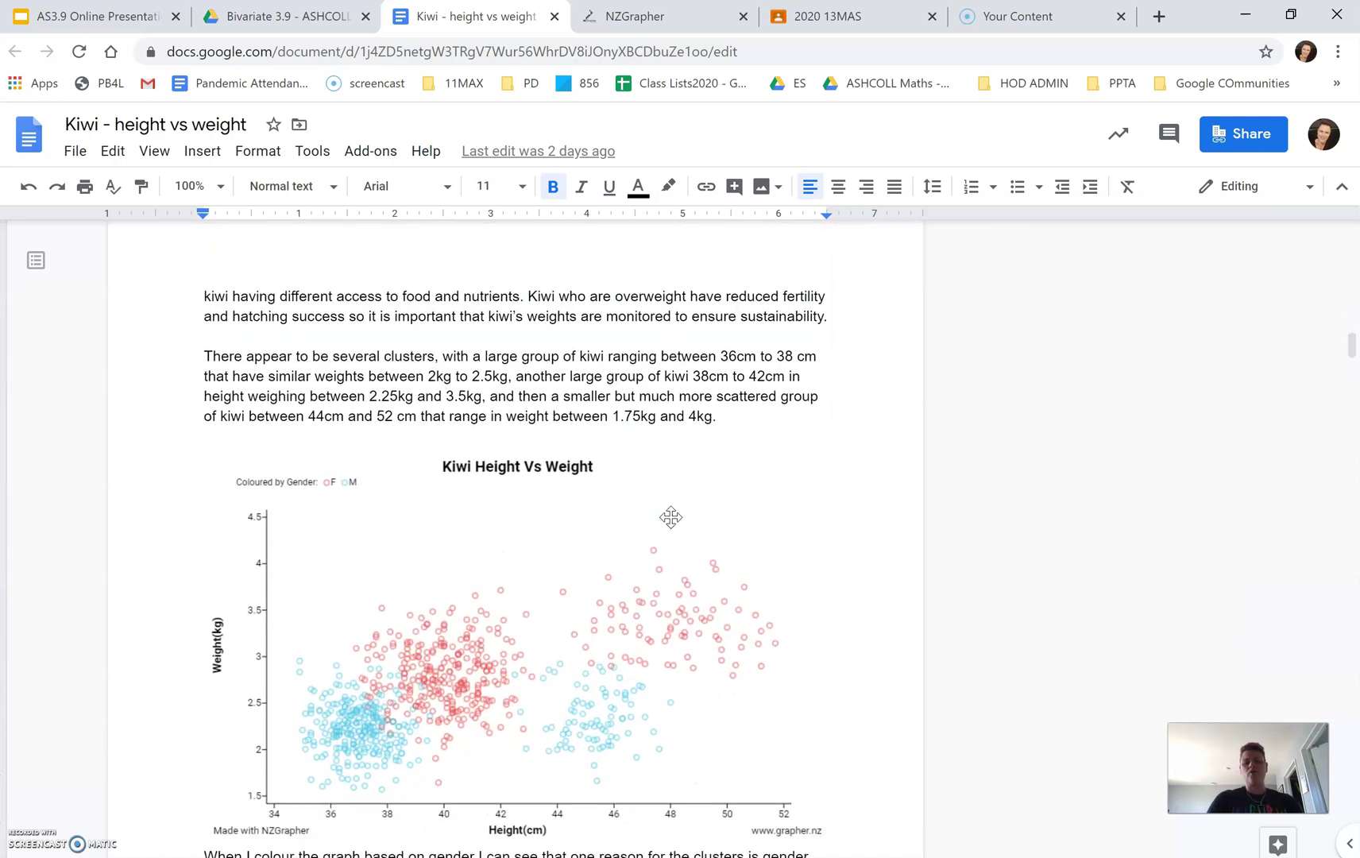
scroll(671, 517, down, 2)
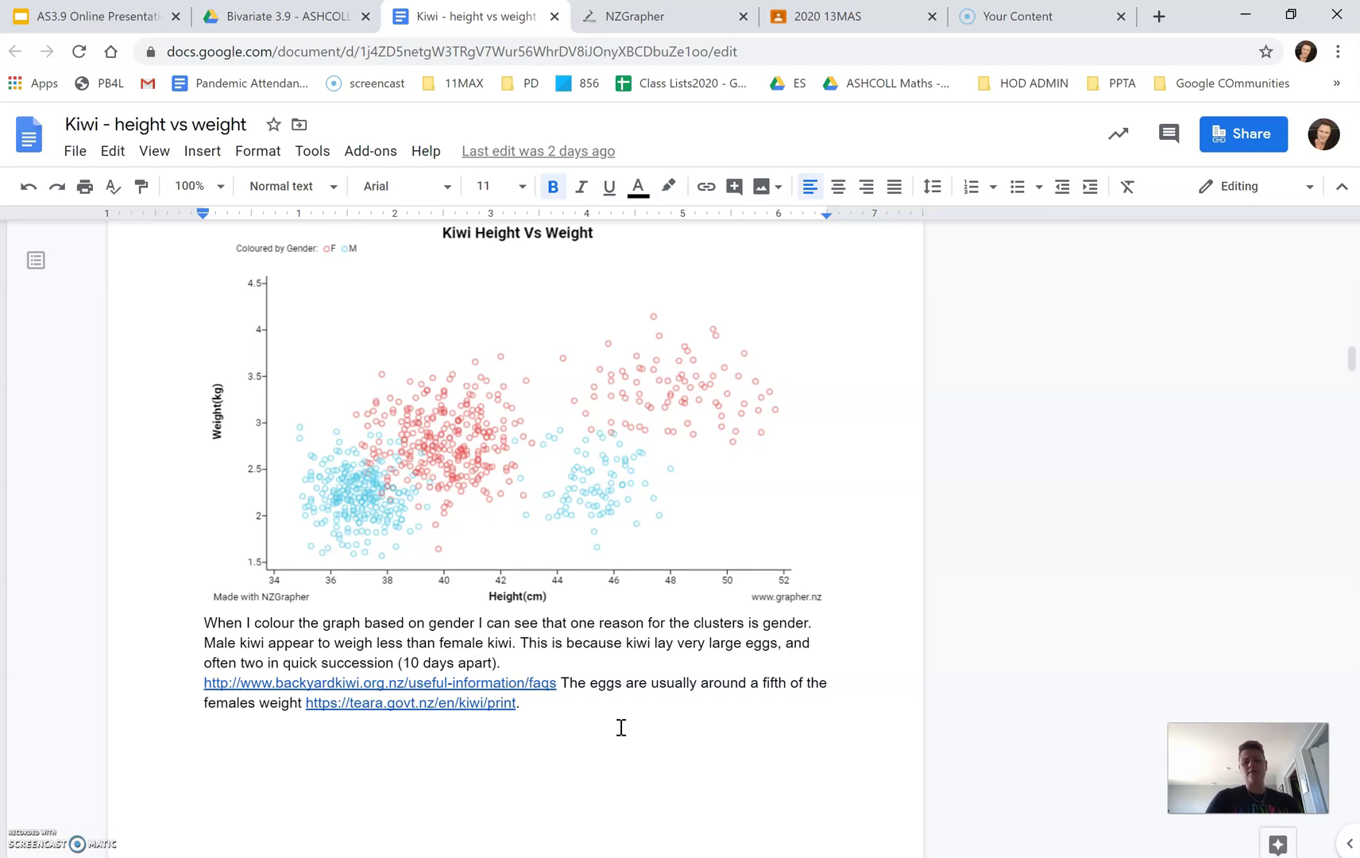
scroll(621, 728, down, 7)
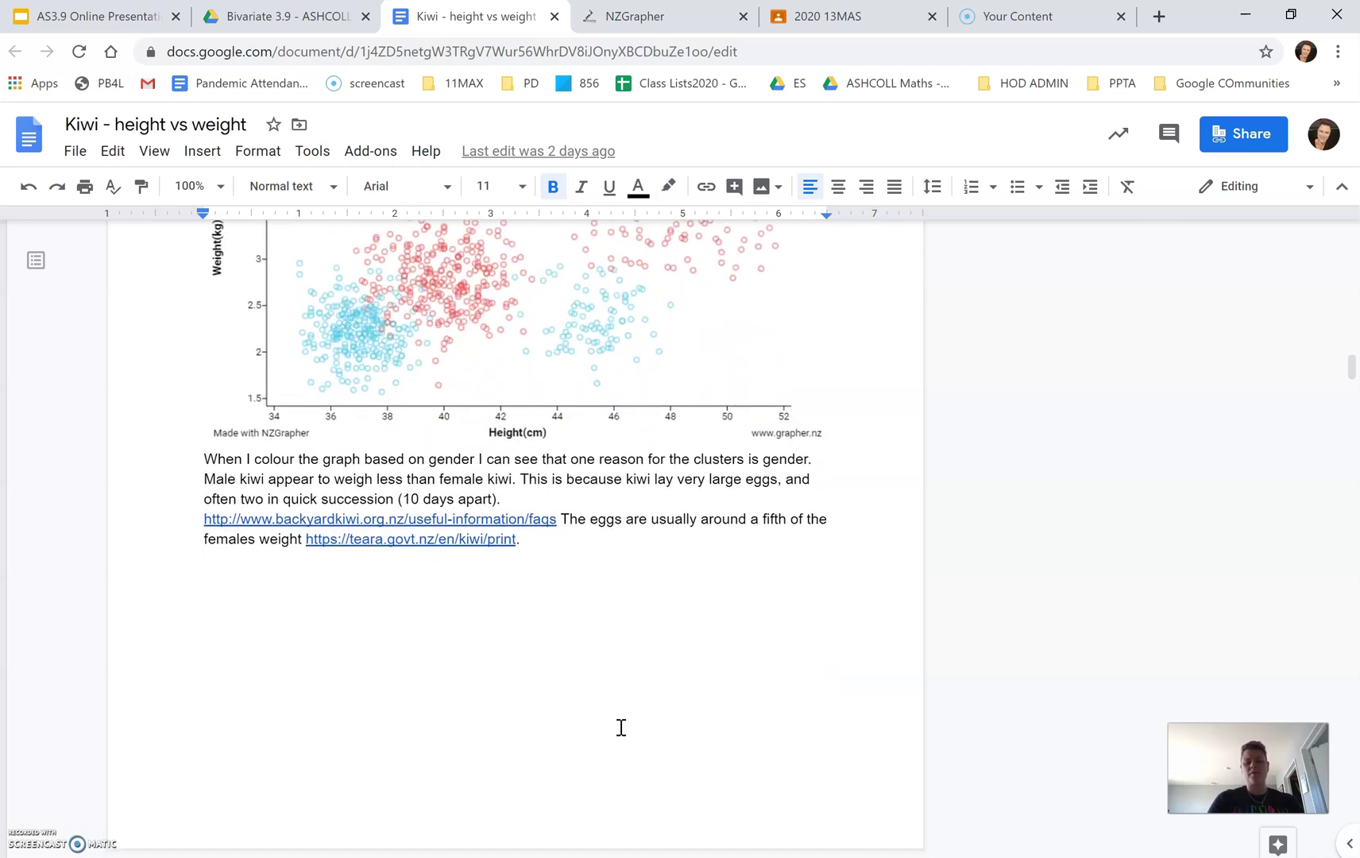
scroll(620, 727, down, 3)
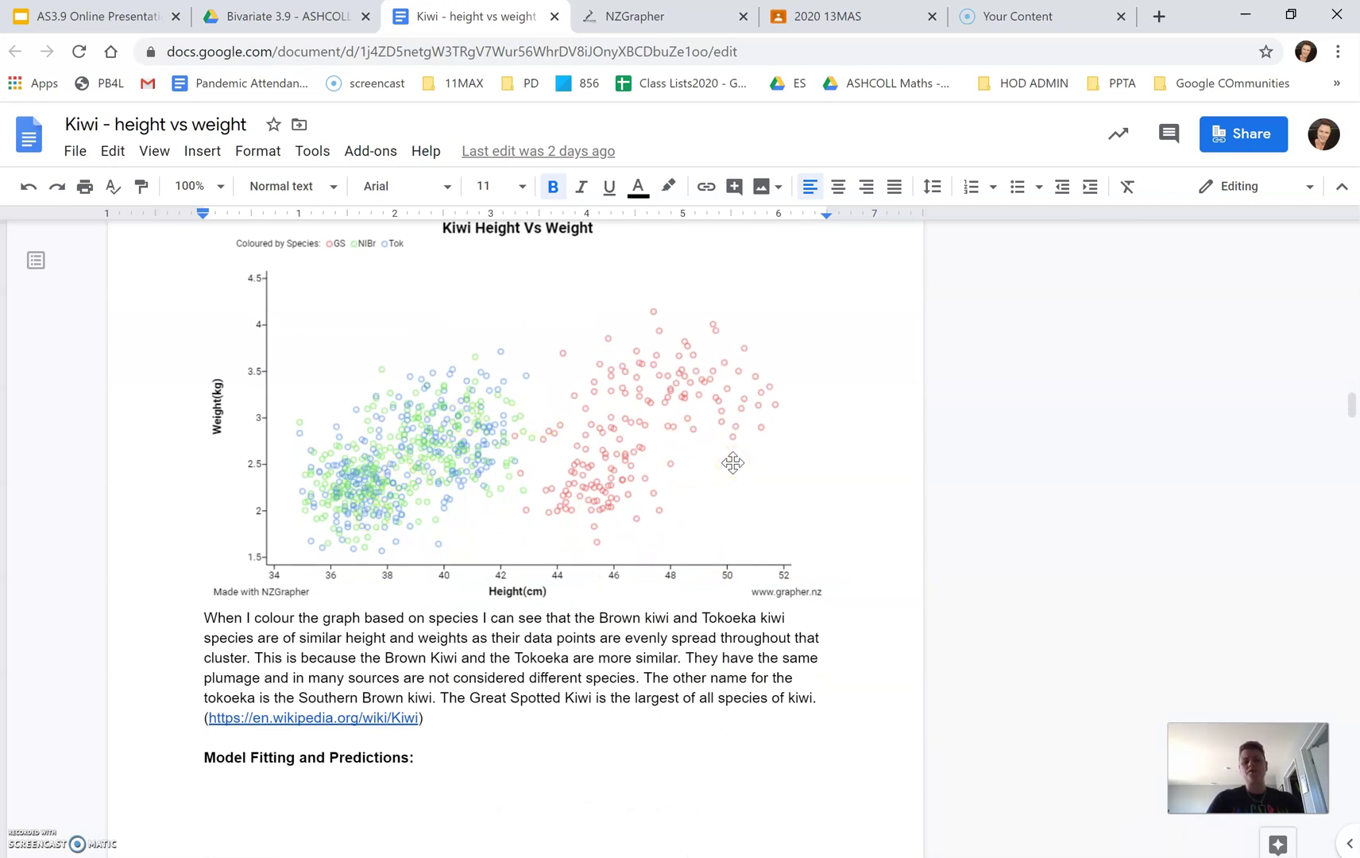
scroll(732, 463, up, 15)
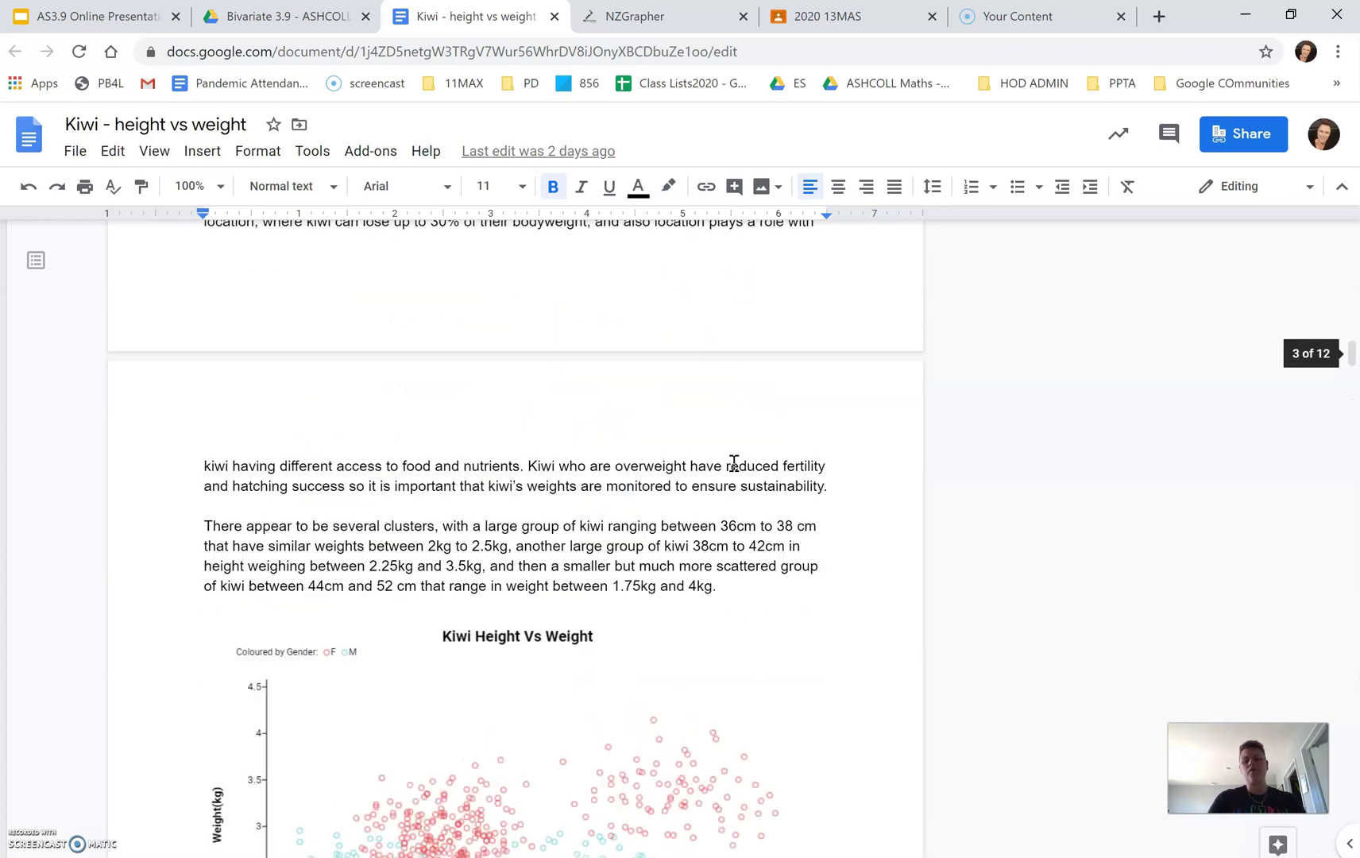
scroll(734, 463, up, 8)
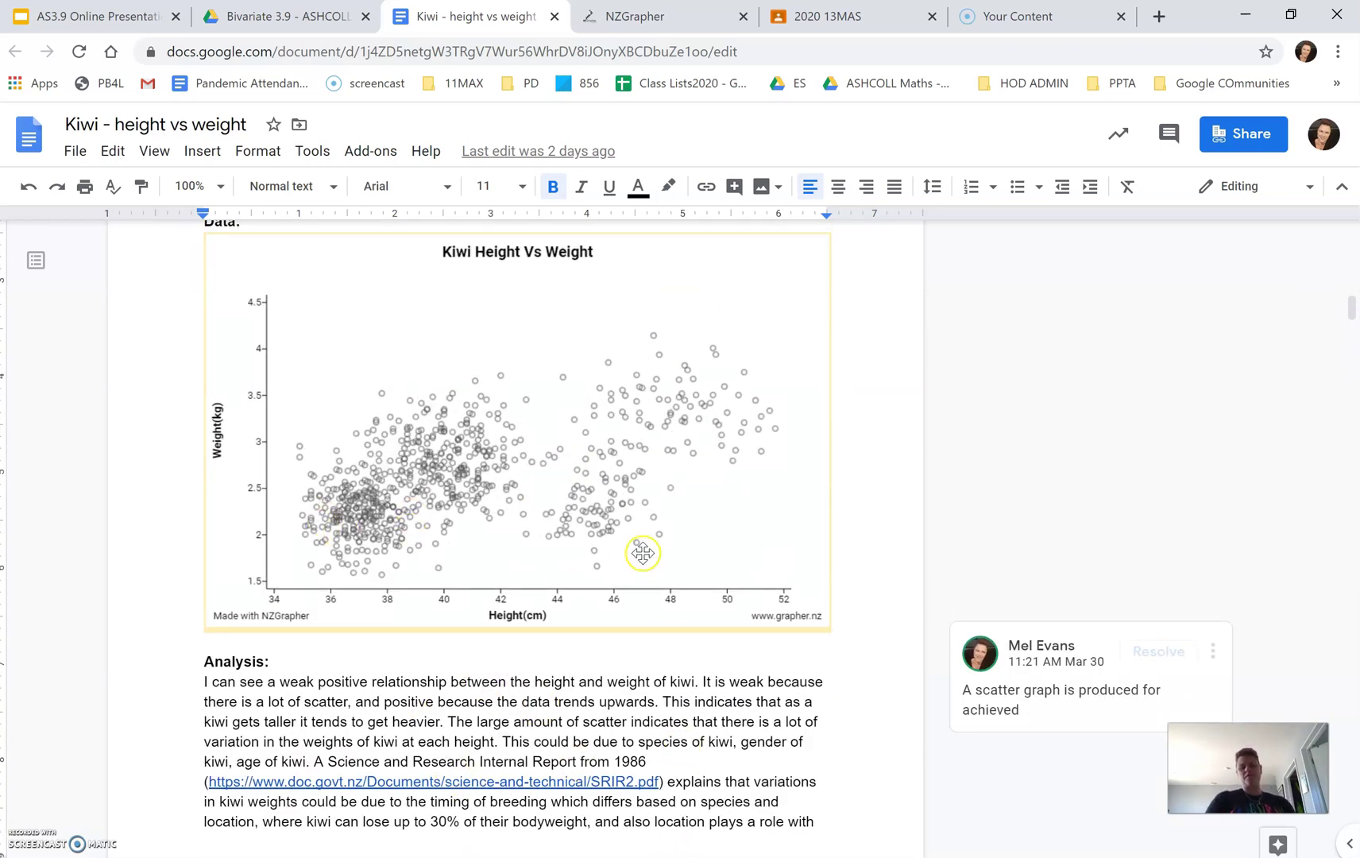
scroll(607, 739, down, 4)
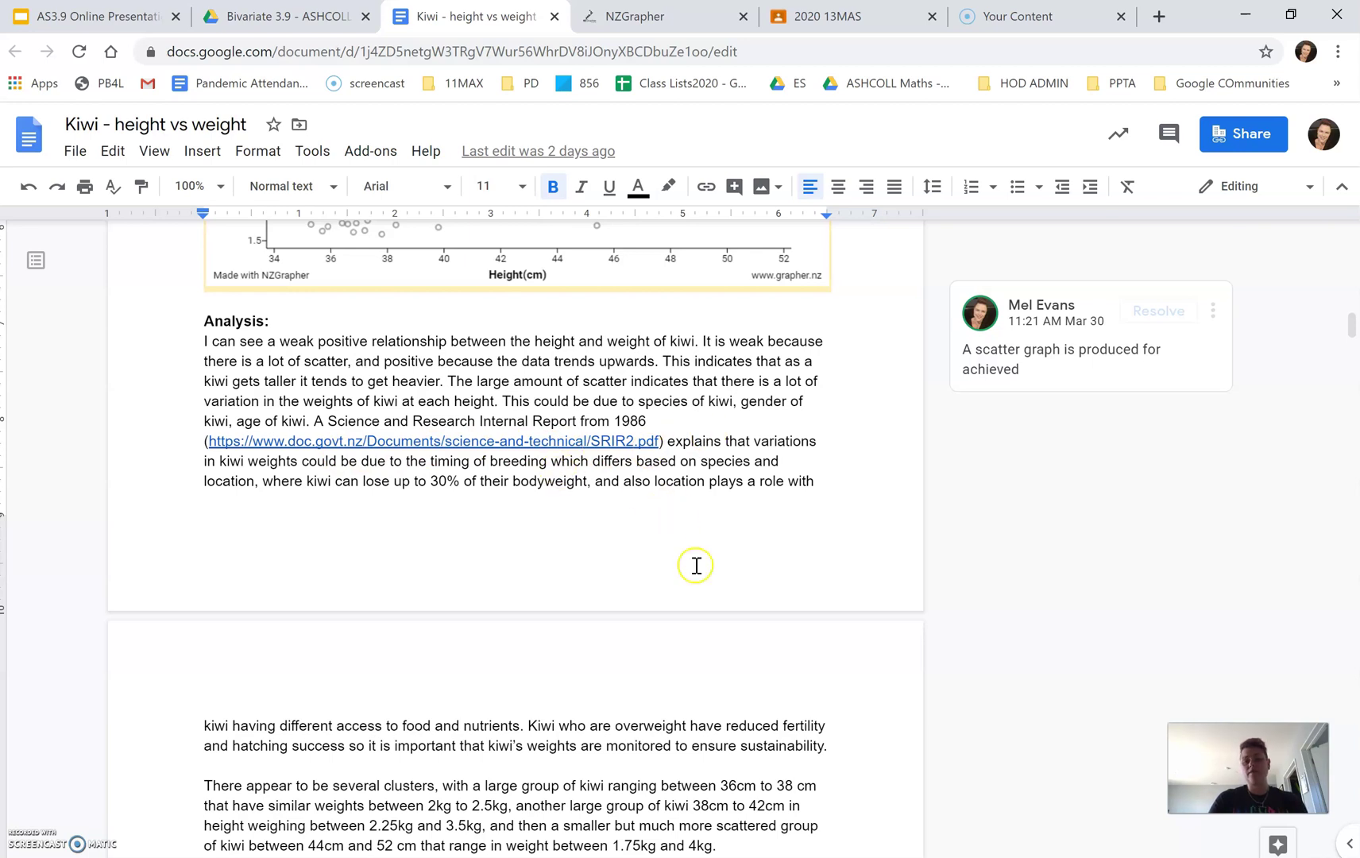
scroll(696, 565, down, 3)
scroll(696, 566, down, 5)
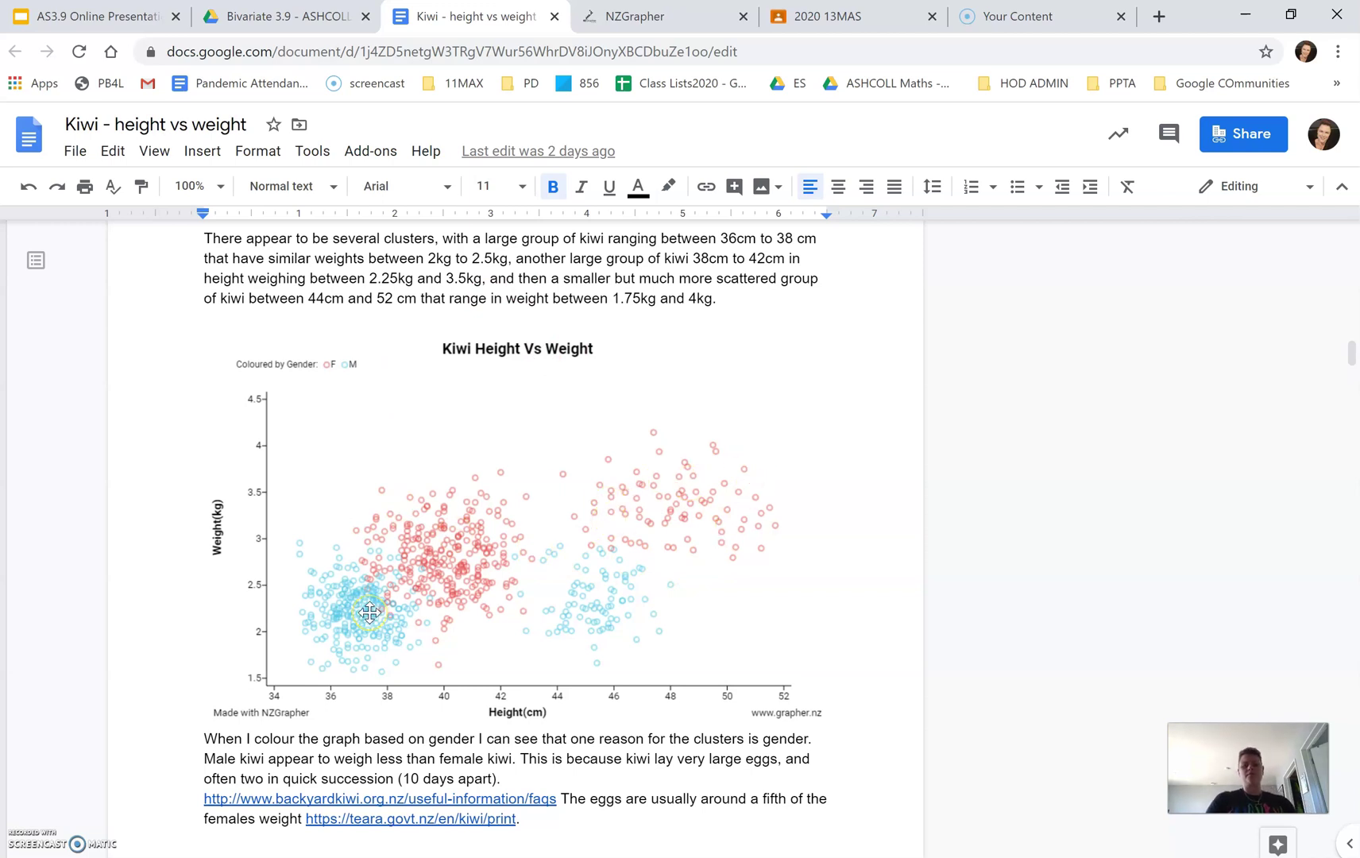
scroll(369, 612, down, 2)
click(108, 14)
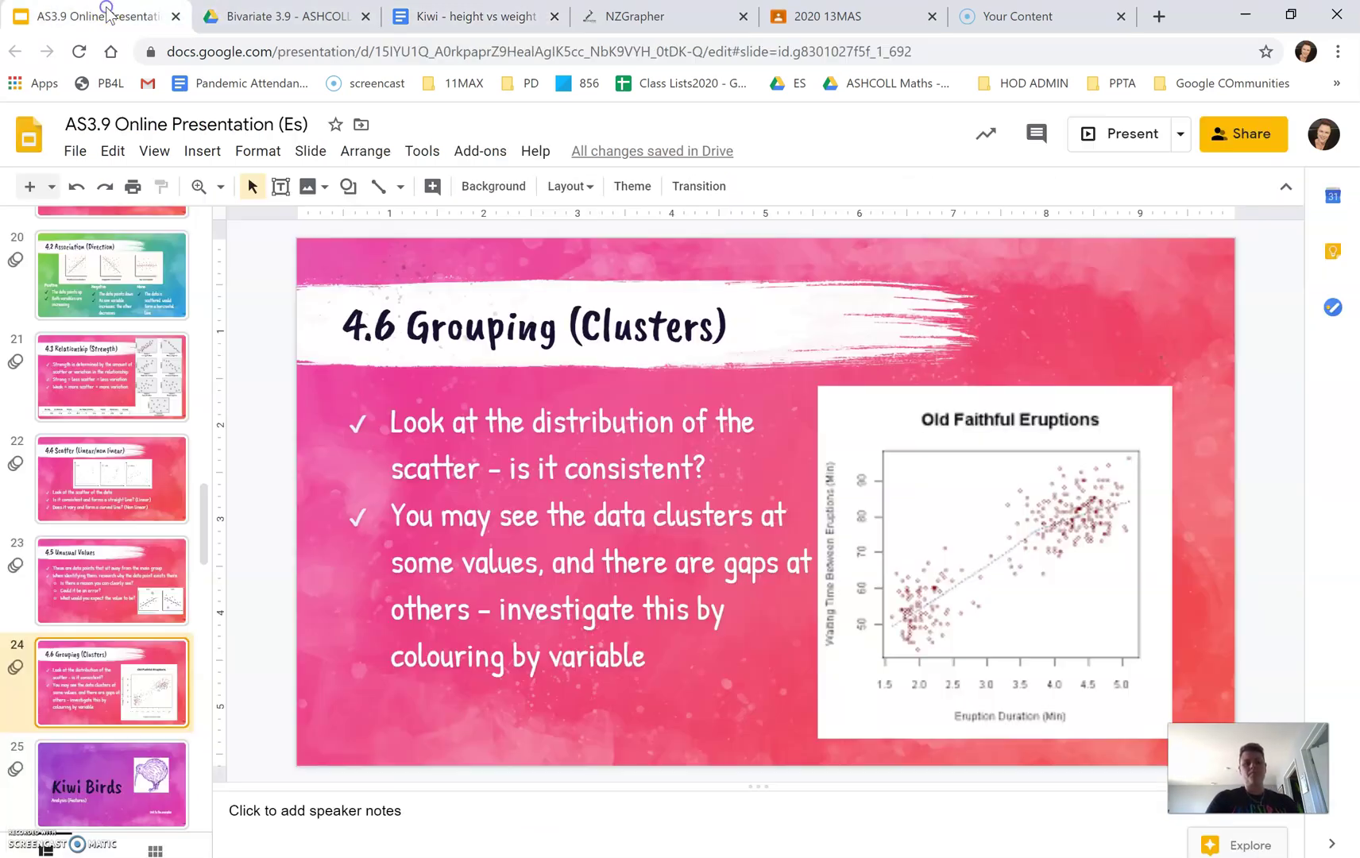
- Go to slide 25 'Kiwi Birds', then to slide 26 'Your Task' on Marathon Time vs Stride length
click(104, 786)
scroll(205, 556, down, 3)
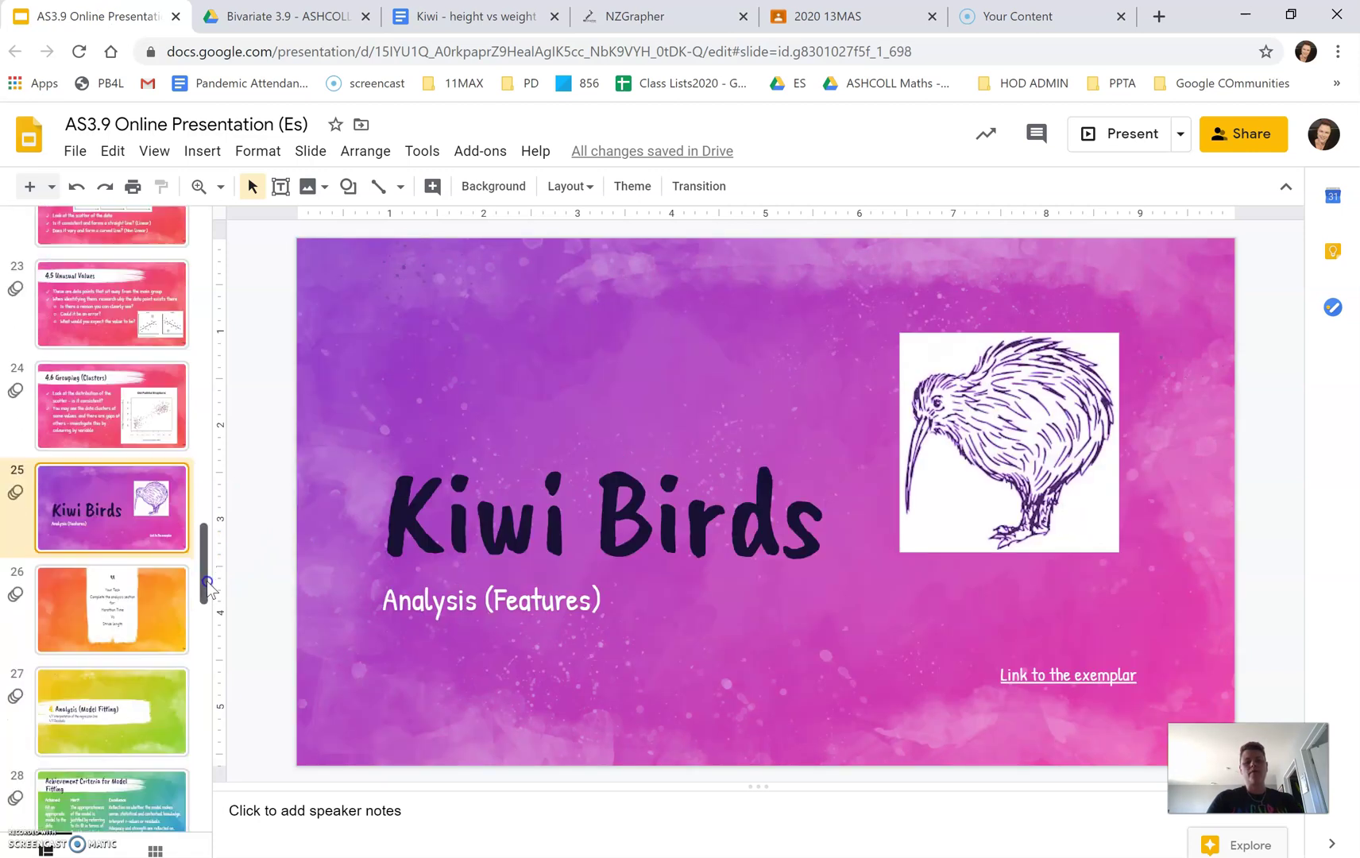
click(115, 623)
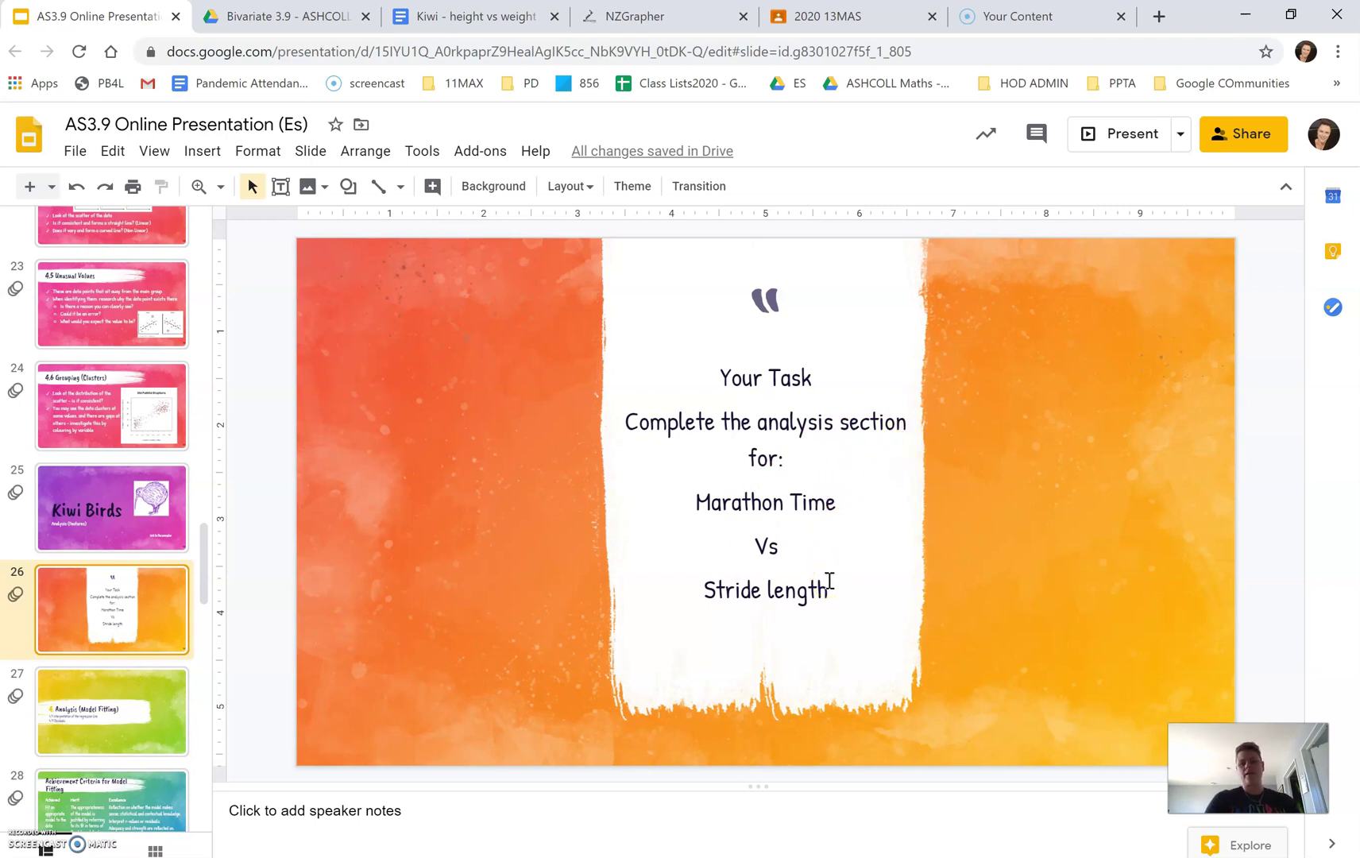
- Recolour the Kiwi Height Vs Weight scatter by Weight(kg), then switch it back to Species
click(596, 22)
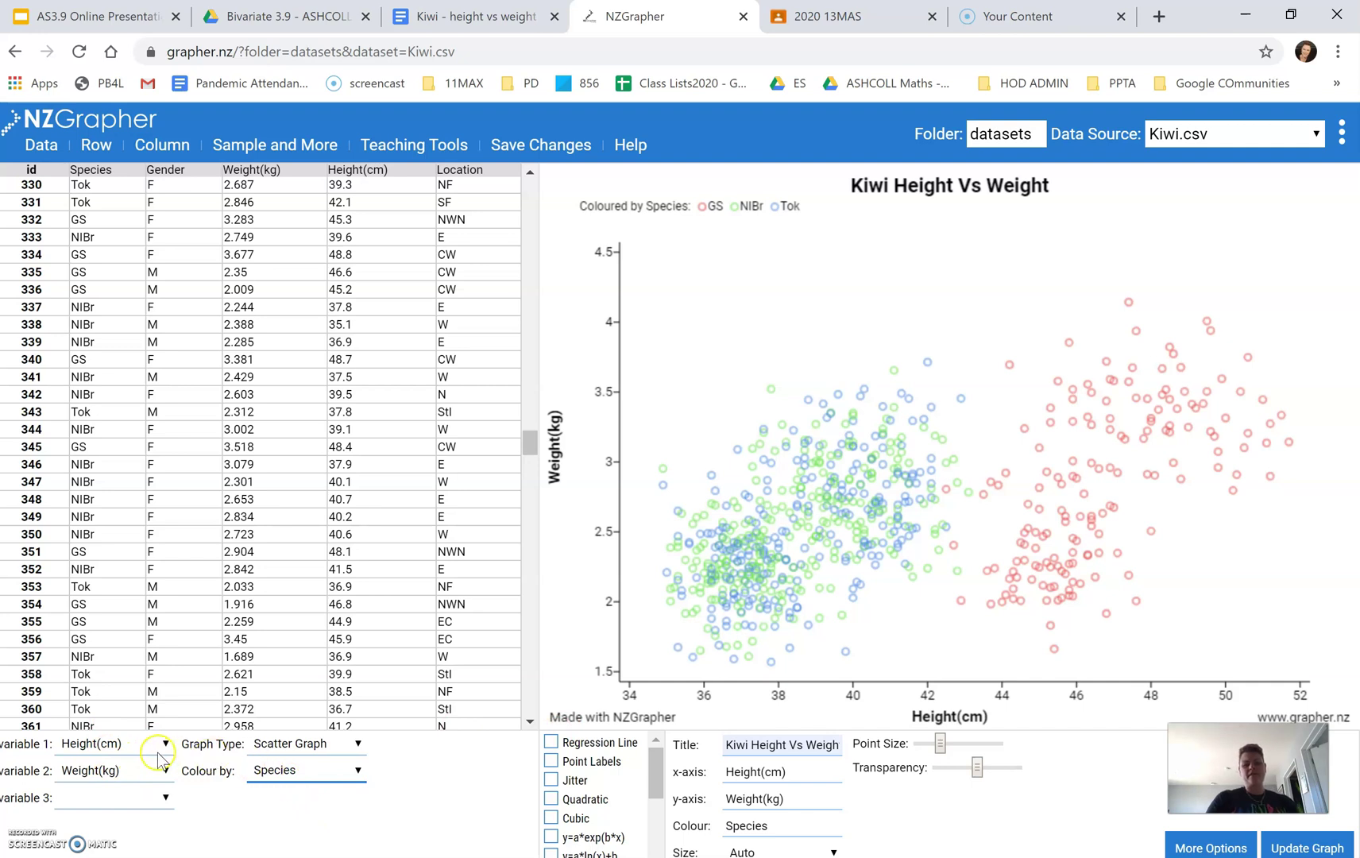
click(313, 776)
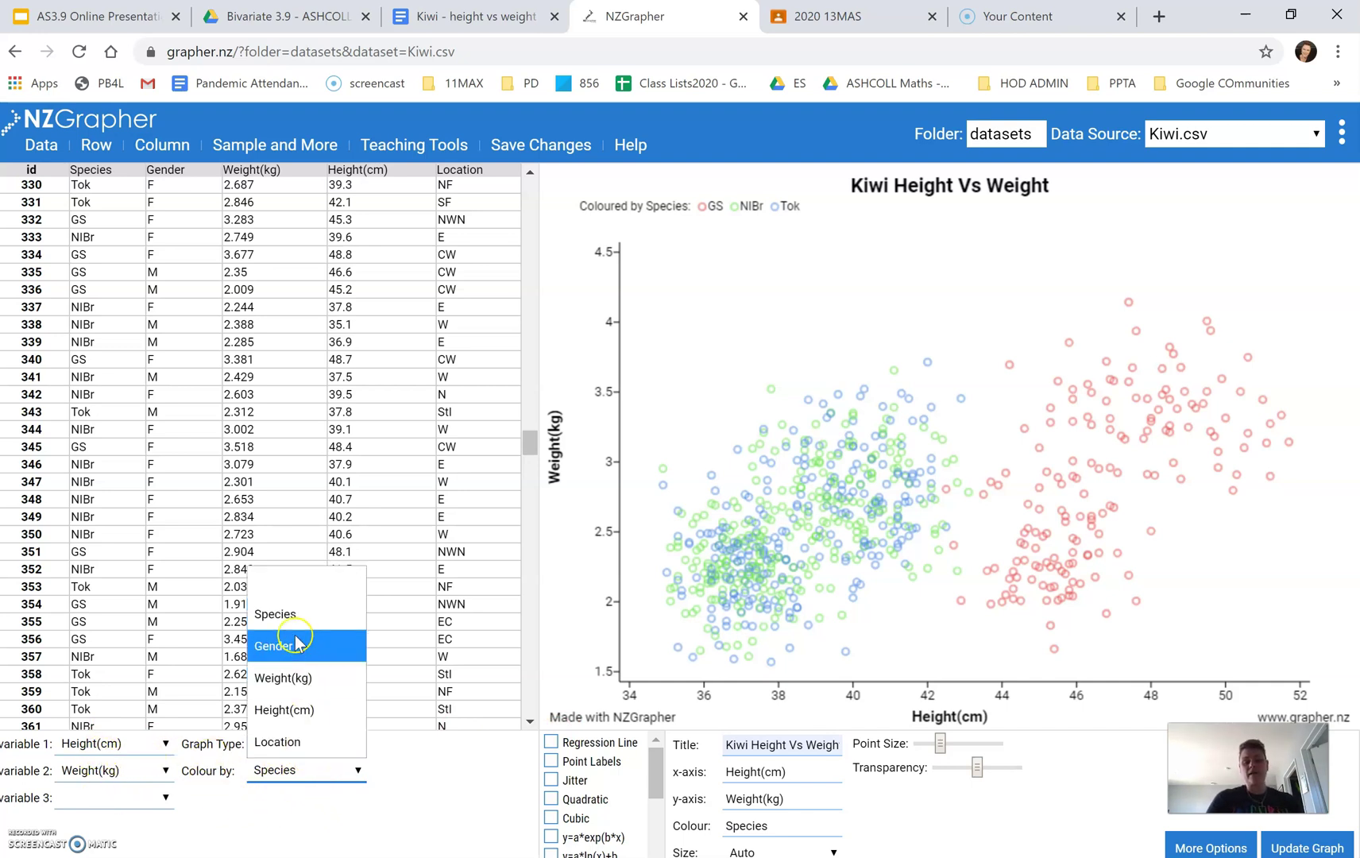
click(312, 679)
click(318, 779)
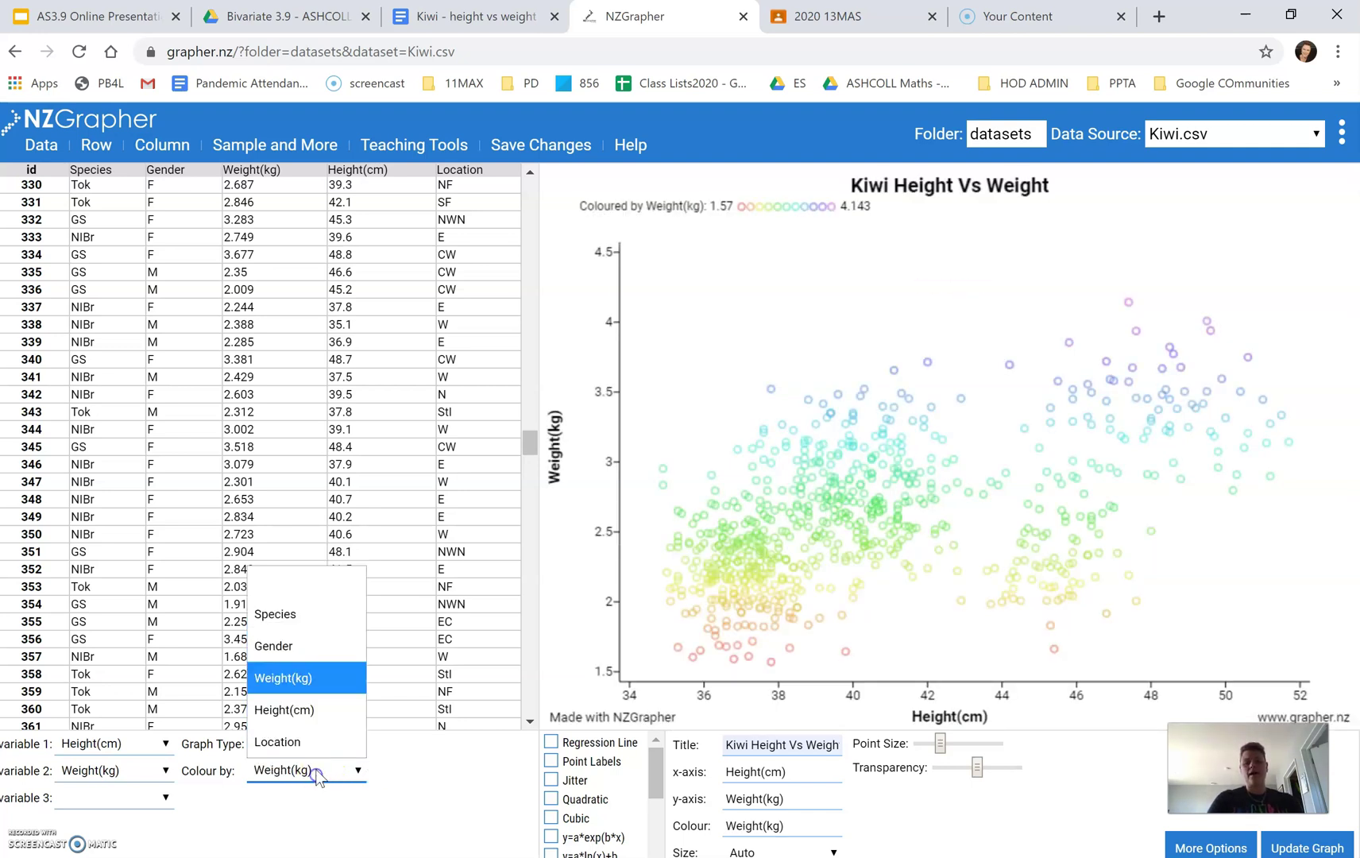
click(306, 619)
scroll(487, 569, down, 20)
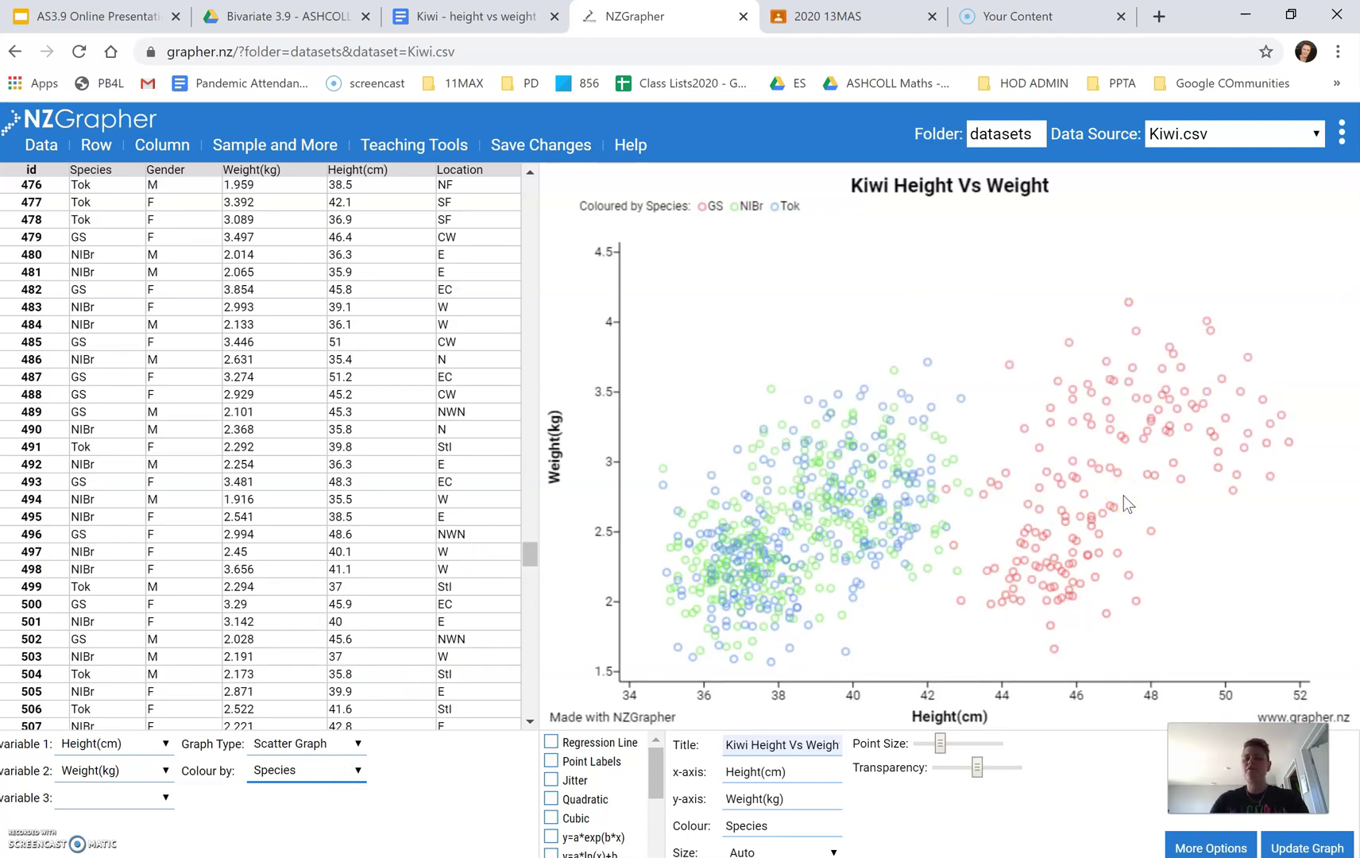
- Scroll back over the kiwi analysis and gender-coloured graph, then return to the 'Your Task' slide
click(476, 16)
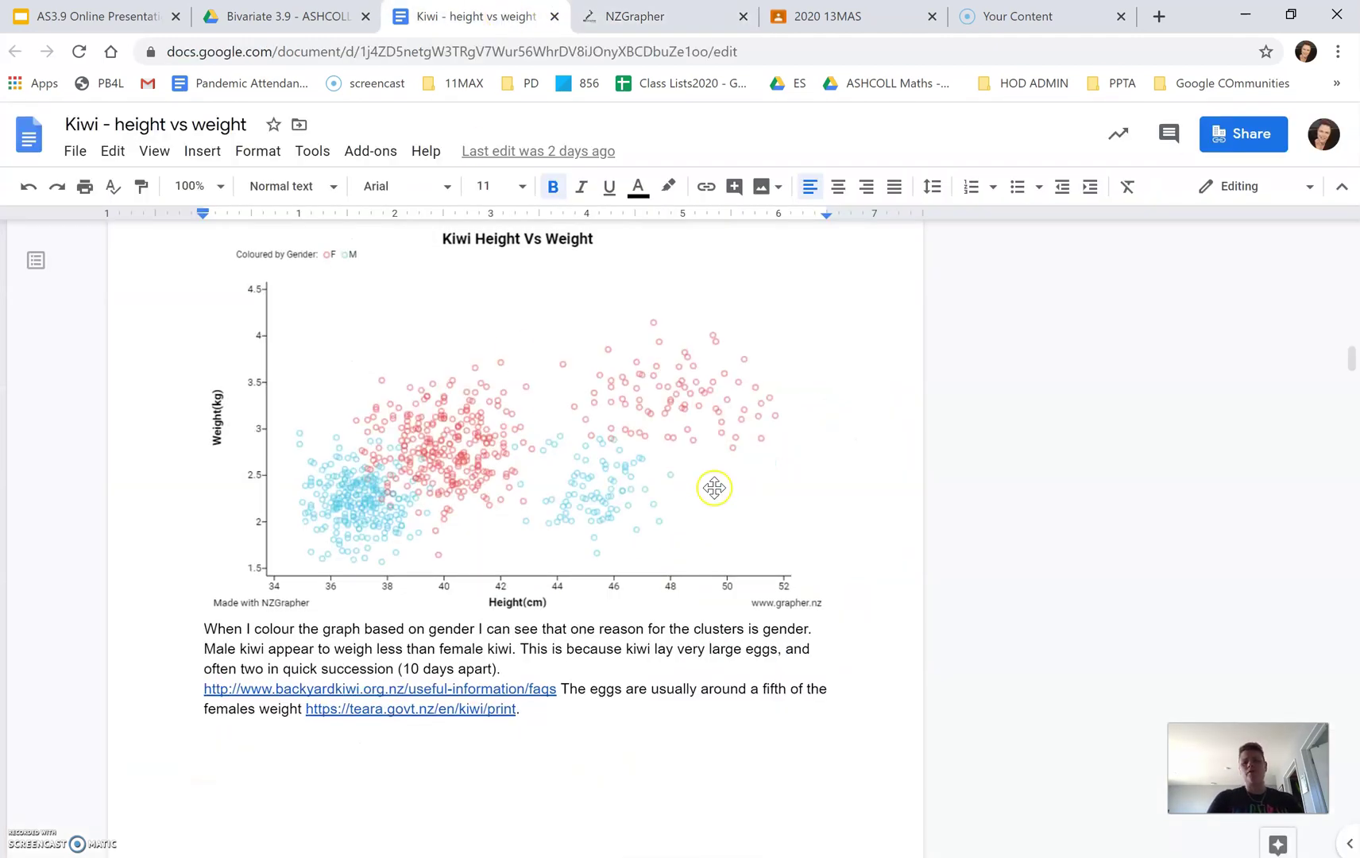
scroll(715, 487, up, 5)
scroll(715, 486, up, 15)
scroll(715, 487, down, 4)
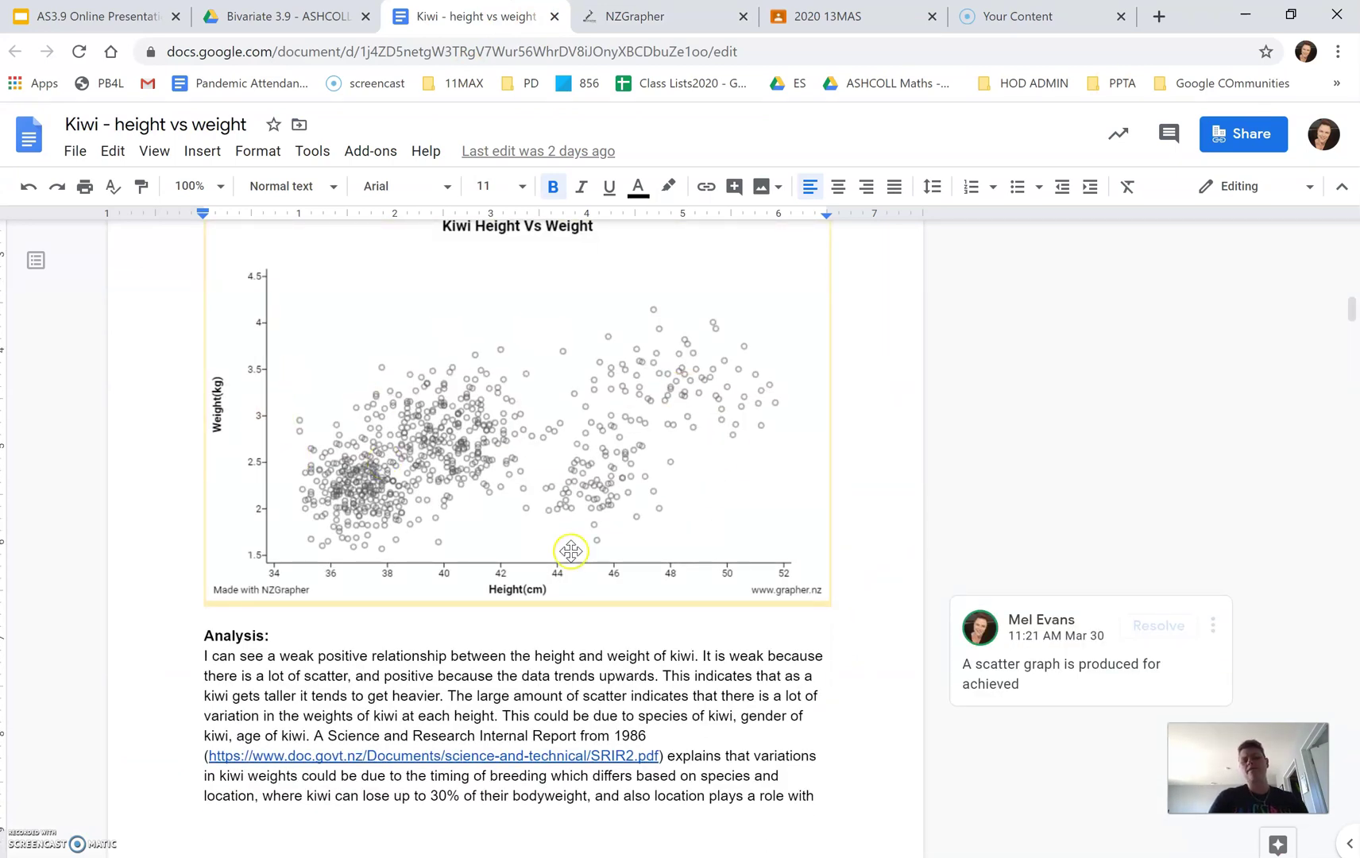
scroll(744, 588, down, 8)
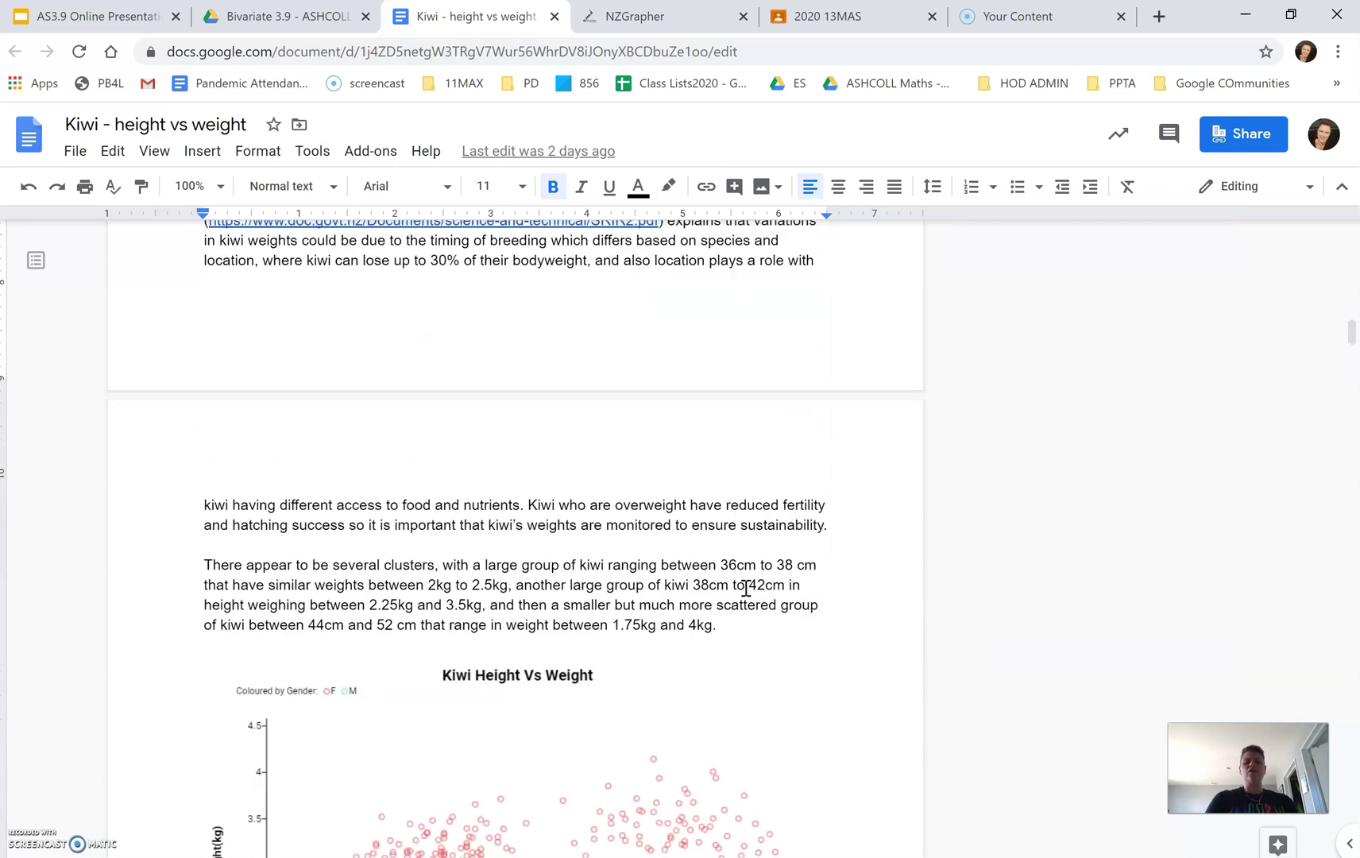
scroll(744, 587, down, 2)
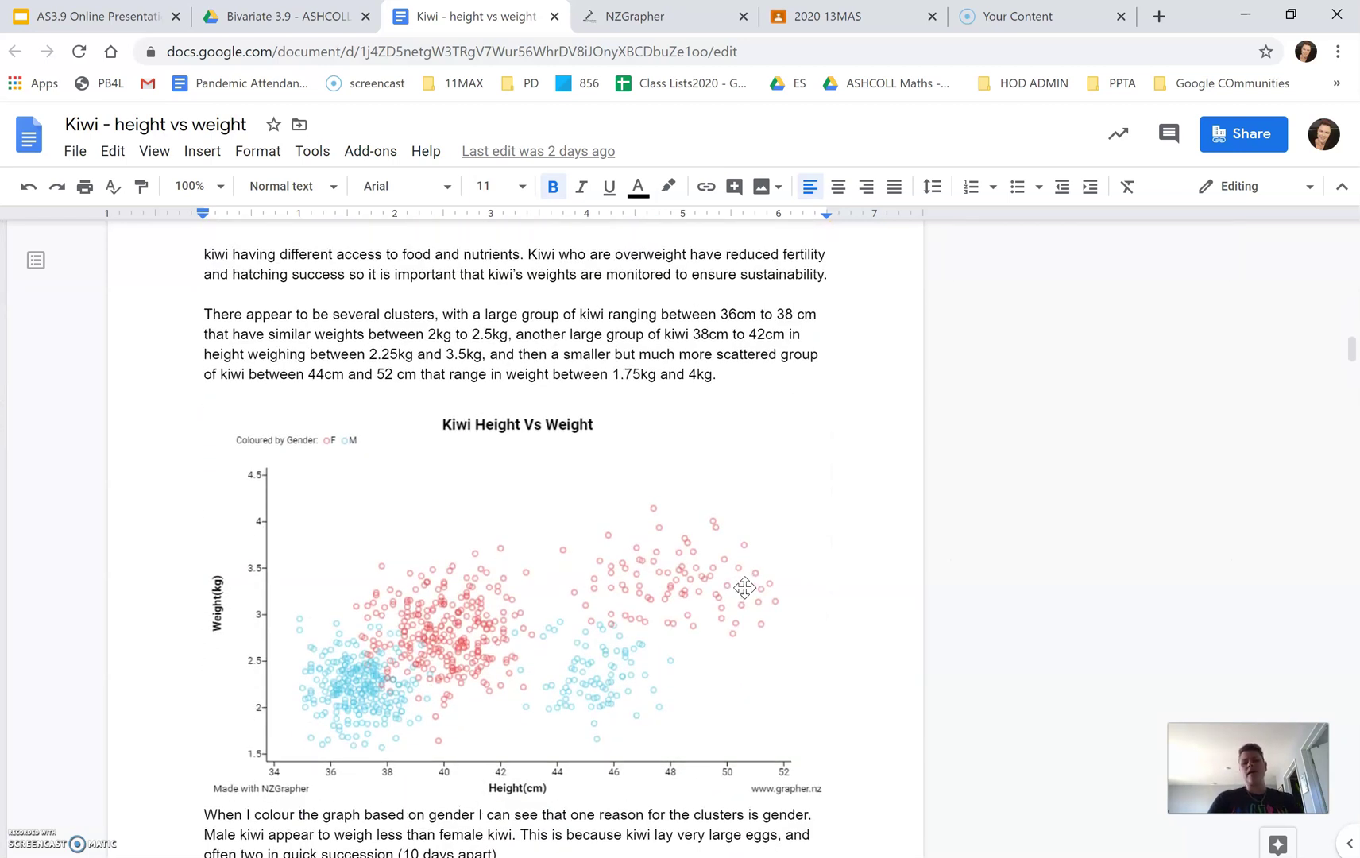
scroll(744, 588, up, 3)
scroll(746, 589, up, 4)
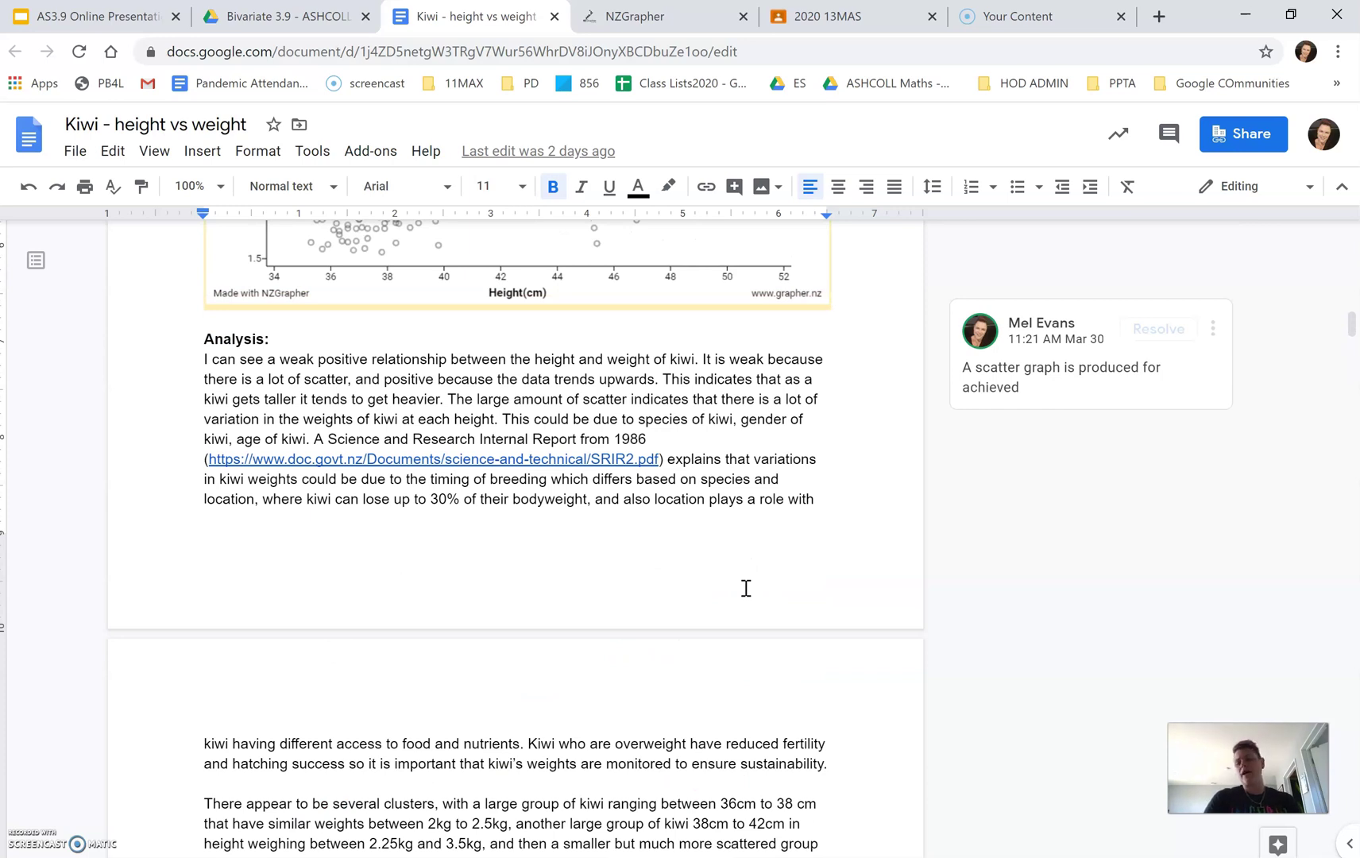
scroll(745, 588, up, 1)
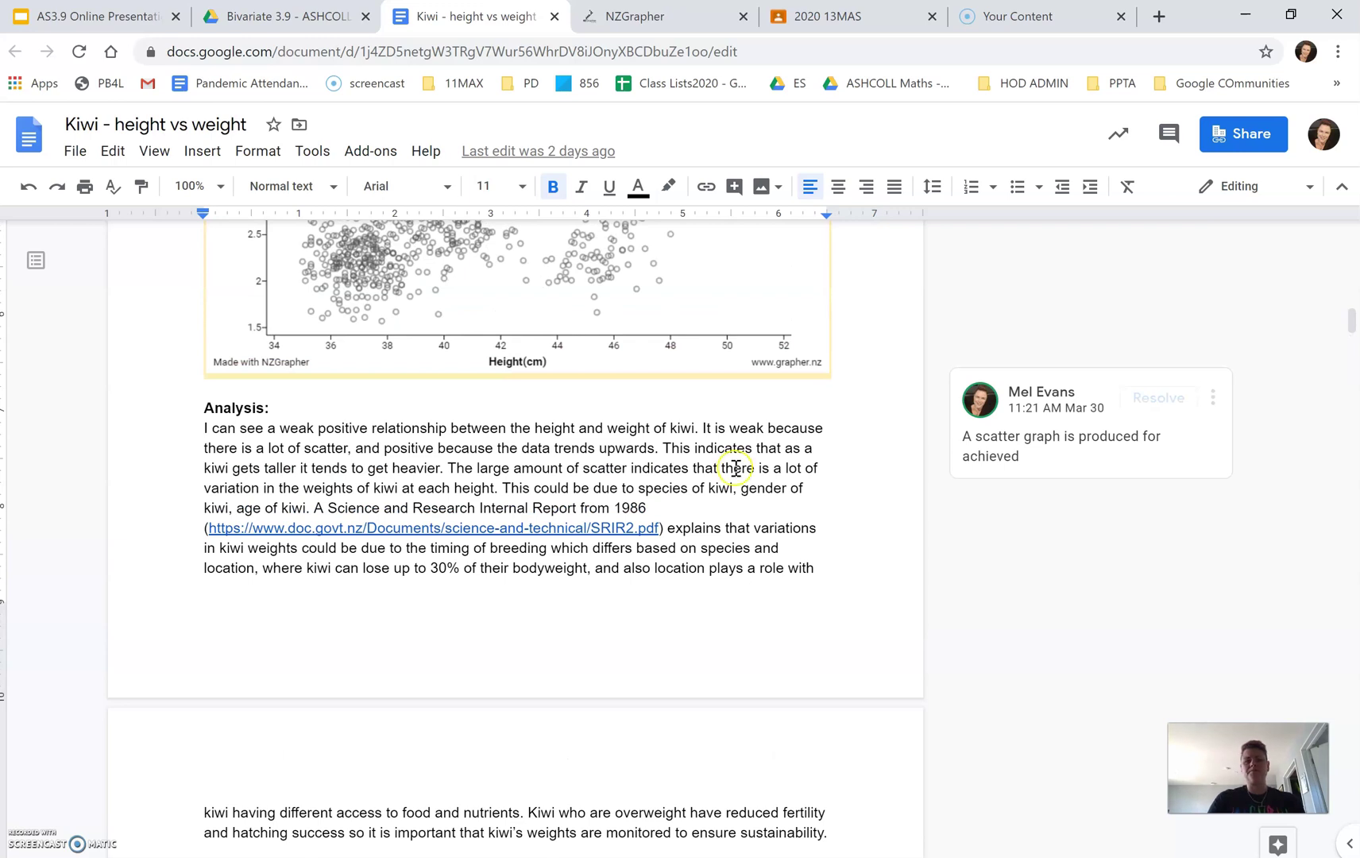
click(89, 16)
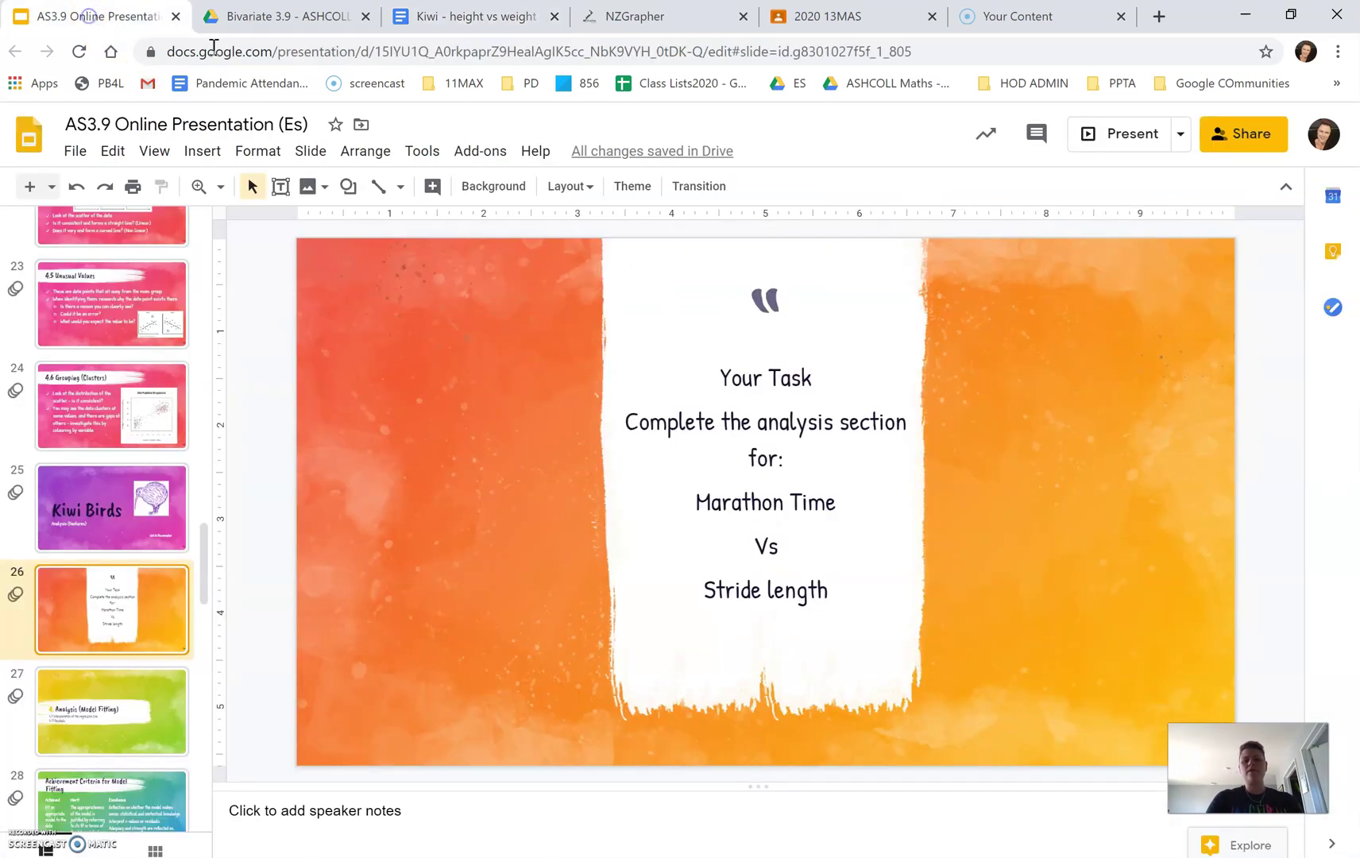